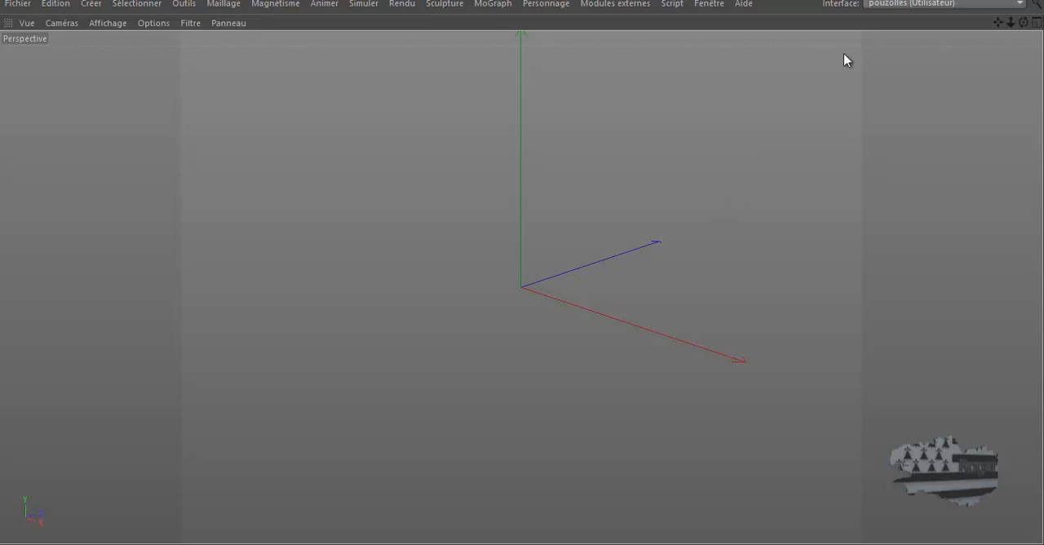
# Switch to the scene porte science fiction 3.c4d and render the door in the perspective view
pyautogui.click(709, 4)
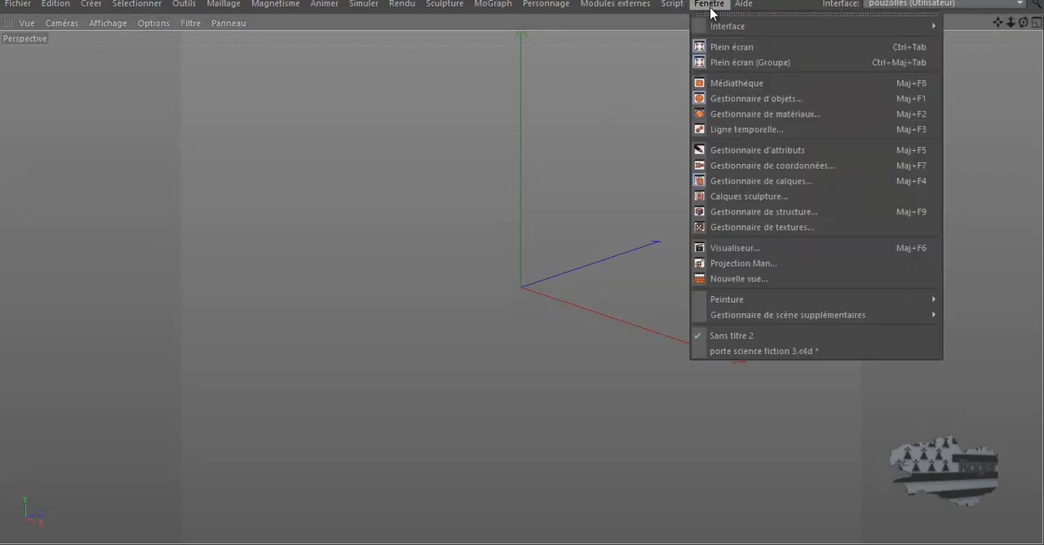
pyautogui.click(751, 350)
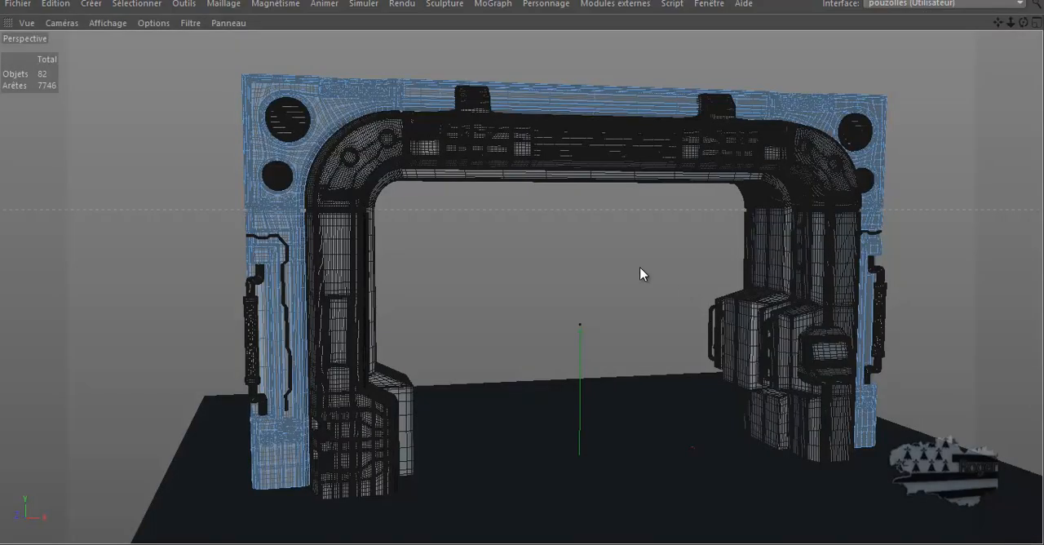
pyautogui.hotkey('ctrl', 'e')
pyautogui.click(828, 85)
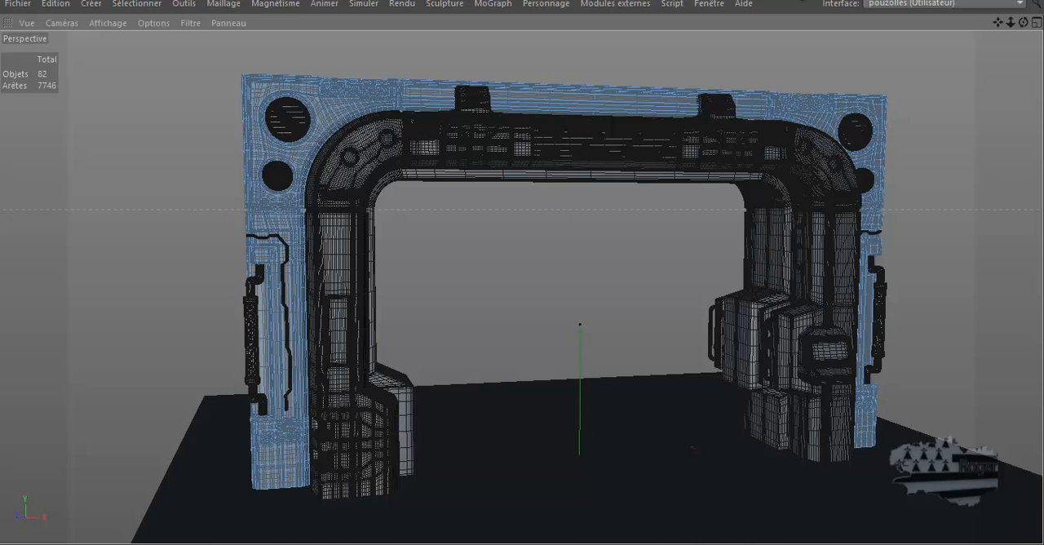
pyautogui.hotkey('ctrl', 'r')
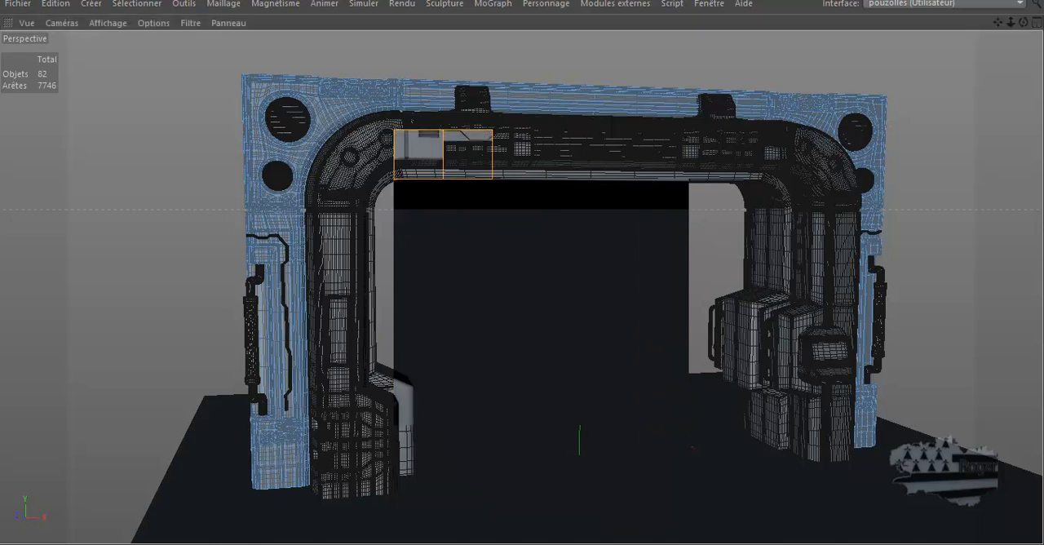
# Switch to the browser and examine the sci-fi blast door reference images in the polycount thread, both open and closed
pyautogui.moveTo(1043, 98); pyautogui.dragTo(407, 0)
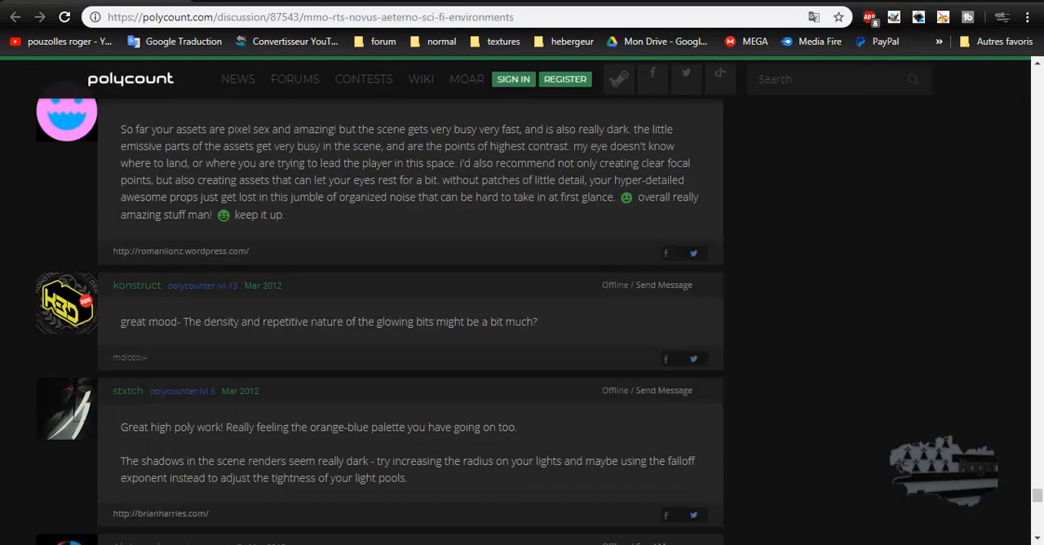
pyautogui.scroll(-15, 538, 203)
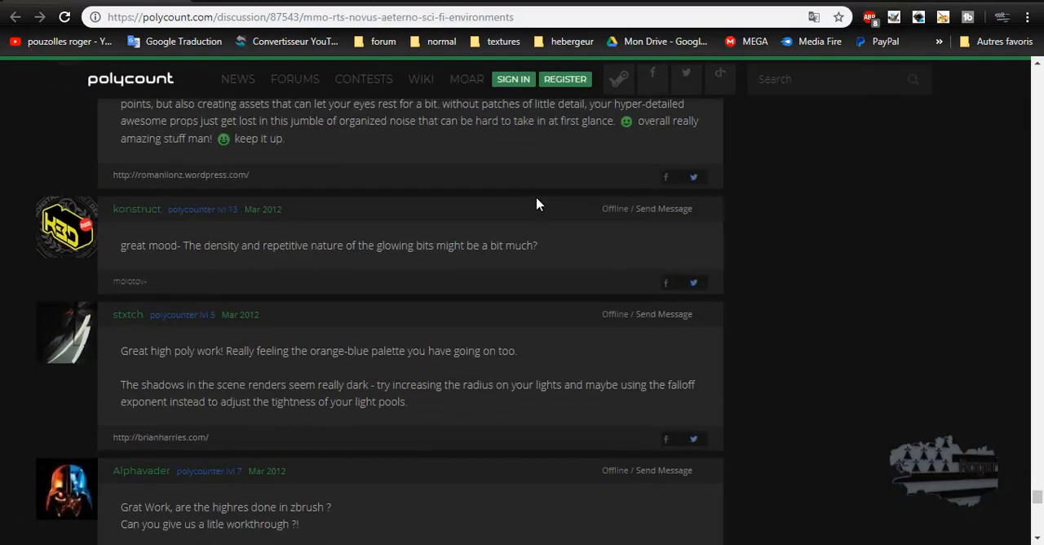
pyautogui.scroll(-3, 538, 204)
pyautogui.scroll(15, 538, 202)
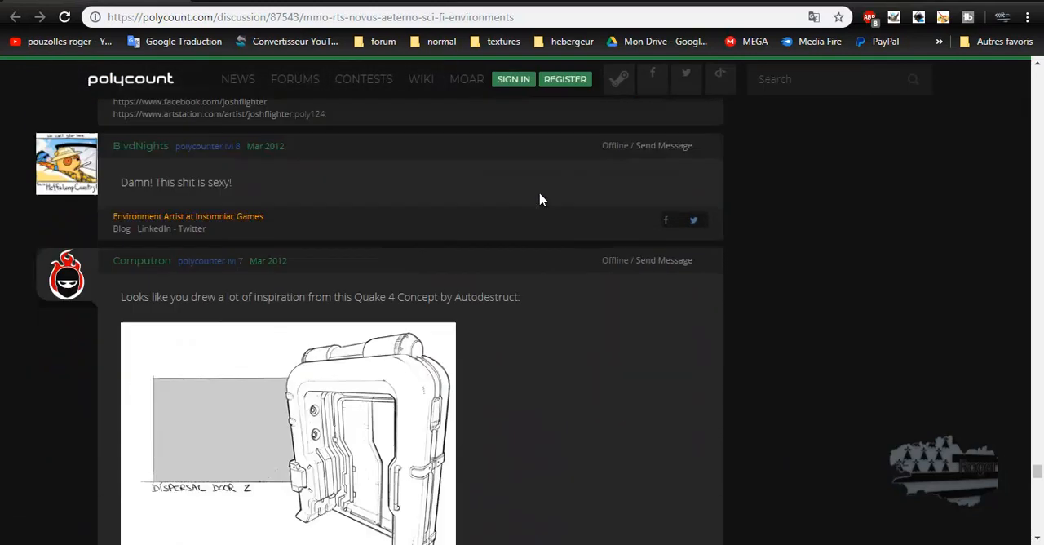
pyautogui.scroll(10, 539, 200)
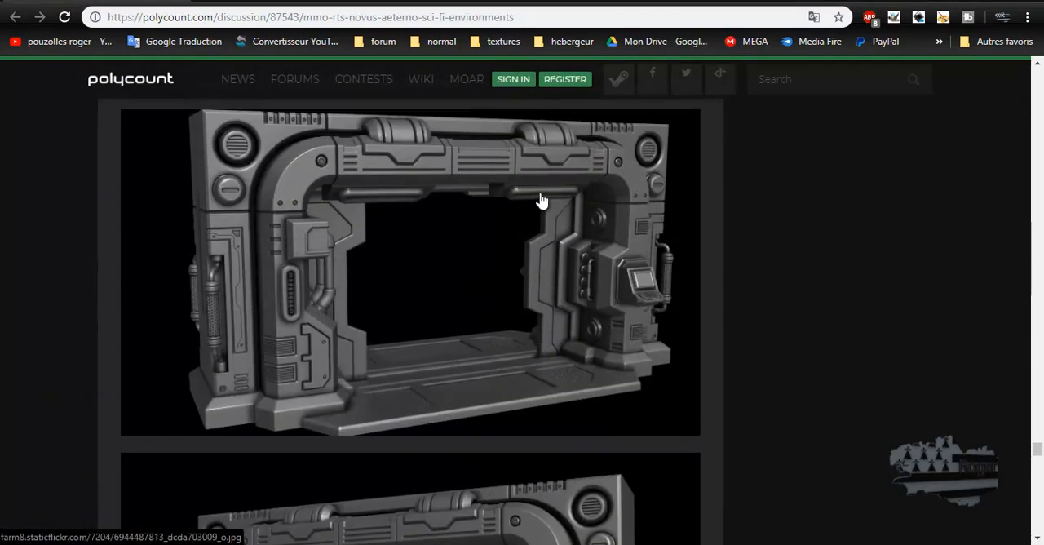
pyautogui.scroll(-2, 543, 204)
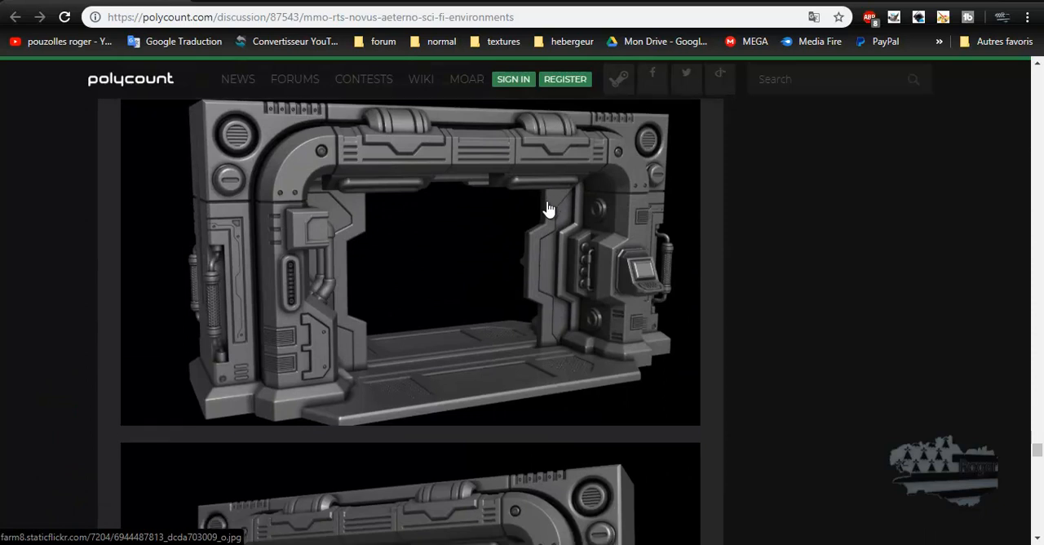
pyautogui.scroll(2, 546, 210)
pyautogui.scroll(-3, 548, 209)
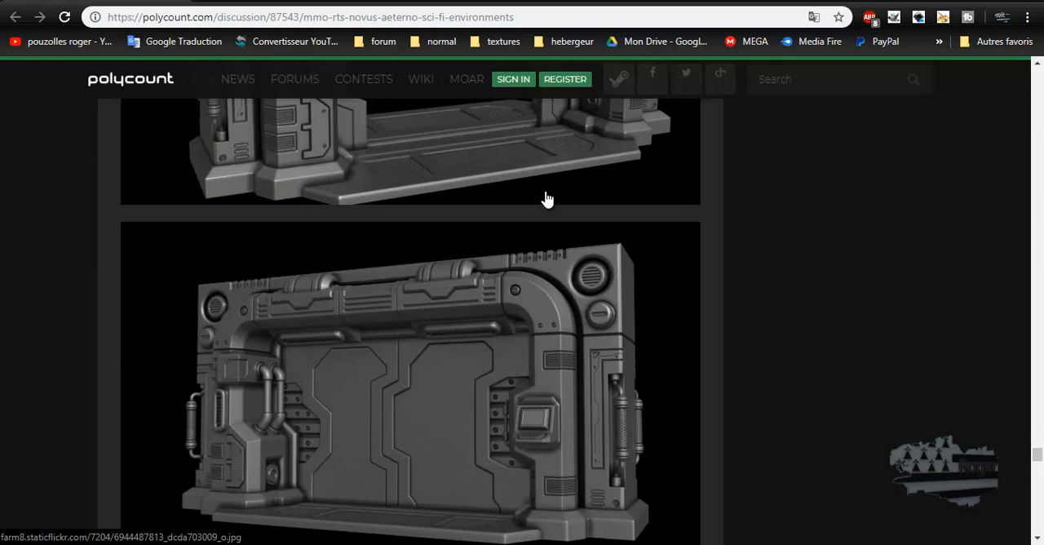
pyautogui.scroll(3, 522, 182)
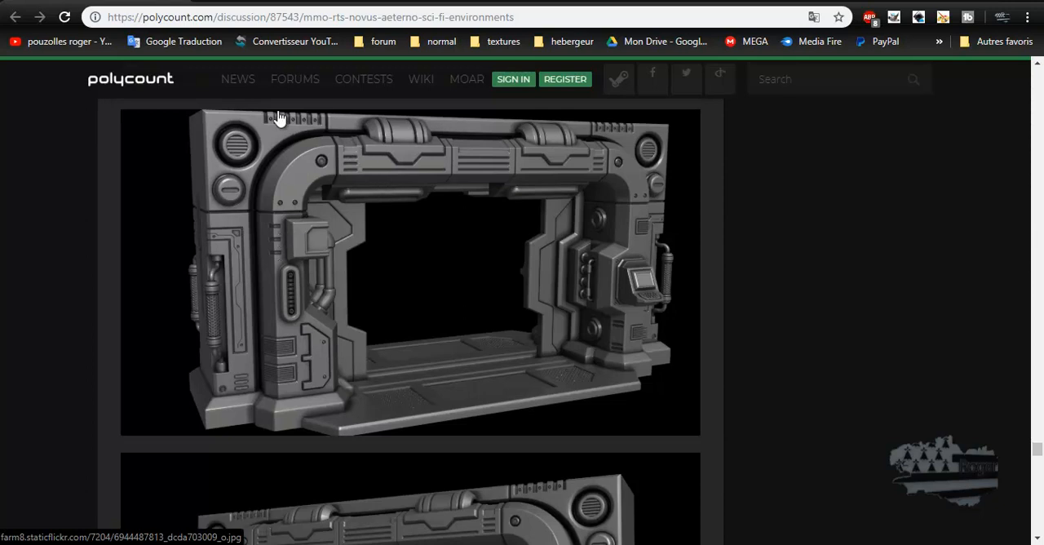
pyautogui.scroll(-3, 320, 238)
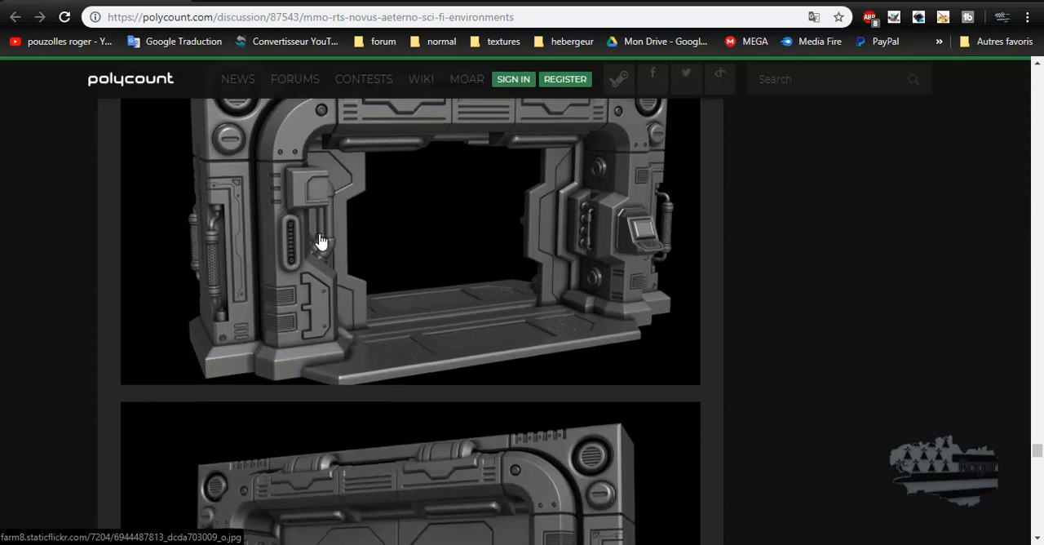
pyautogui.scroll(-1, 320, 242)
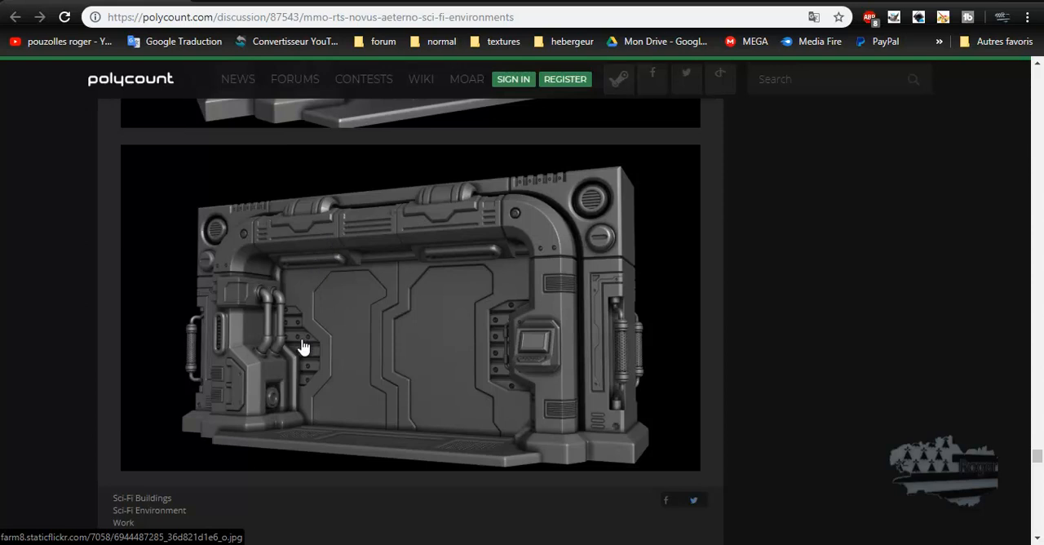
pyautogui.scroll(5, 301, 347)
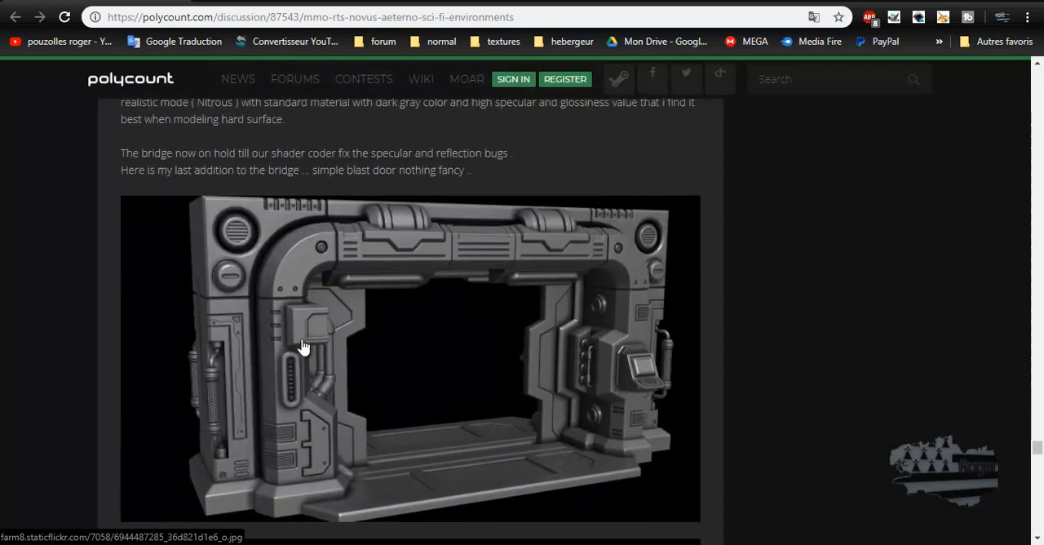
pyautogui.scroll(-1, 301, 347)
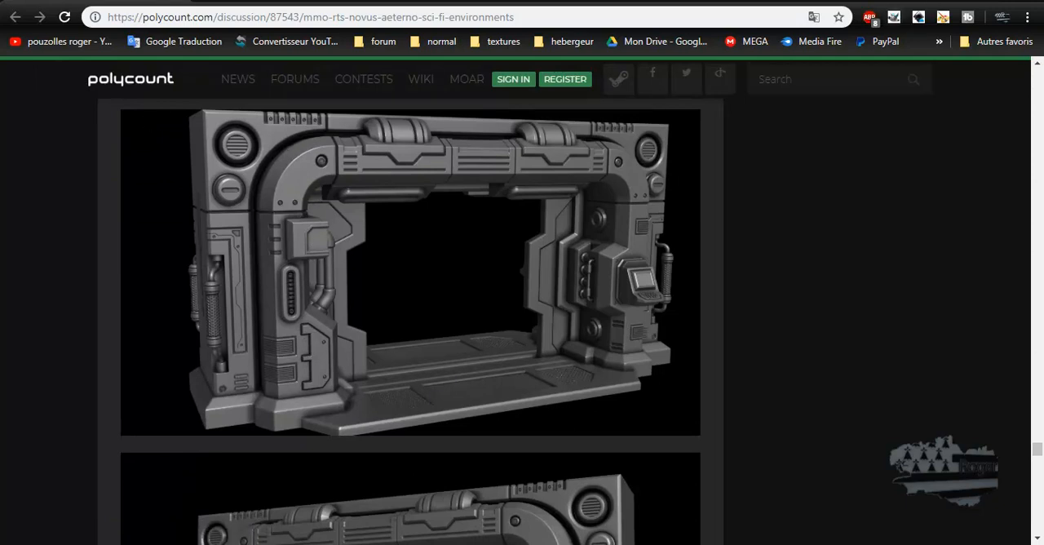
# Switch back to Cinema 4D, bring up the empty scene Sans titre 2 and leave the full-screen viewport
pyautogui.click(937, 1)
pyautogui.moveTo(117, 544)
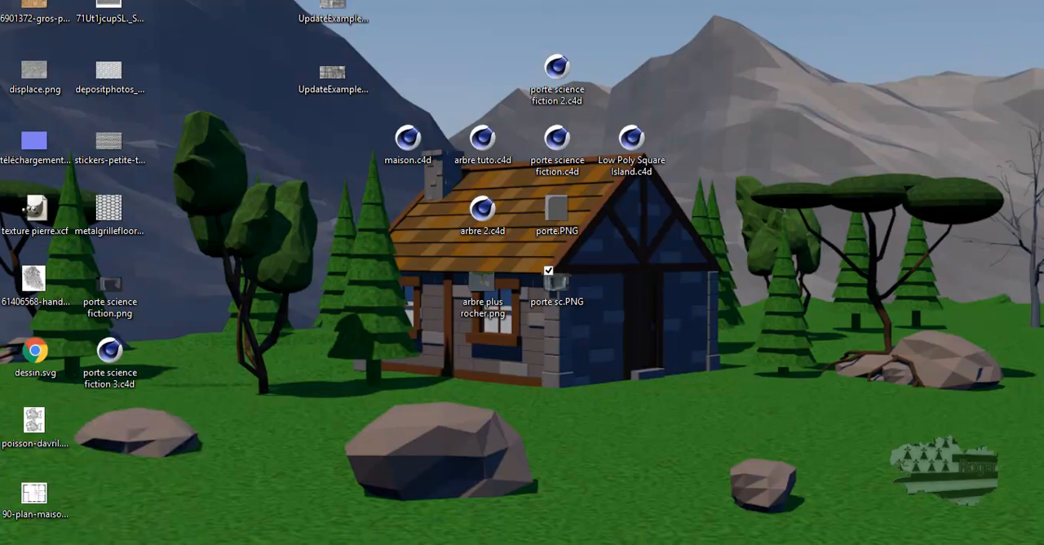
pyautogui.click(116, 477)
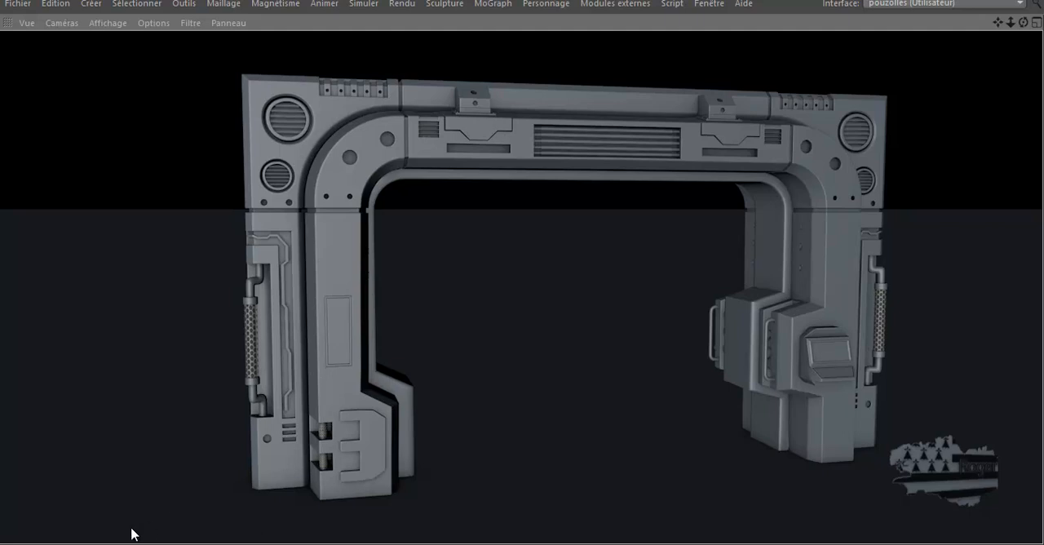
pyautogui.click(237, 487)
pyautogui.click(709, 4)
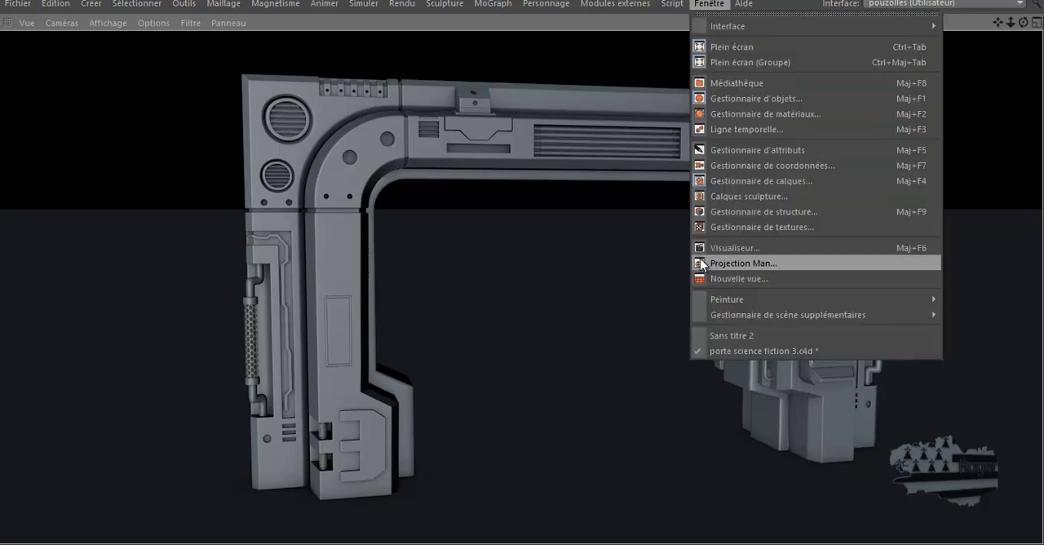
pyautogui.click(714, 335)
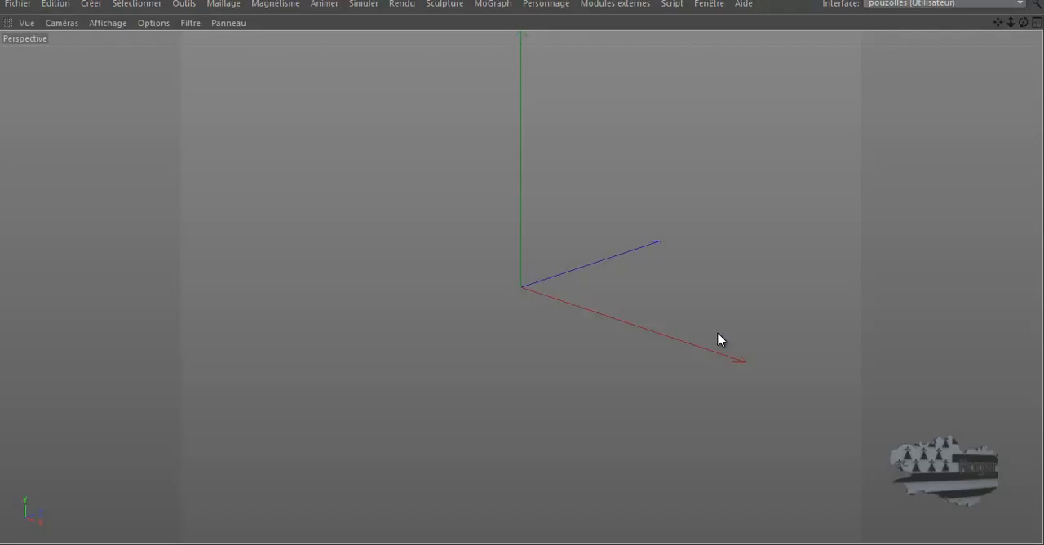
pyautogui.hotkey('ctrl', 'Tab')
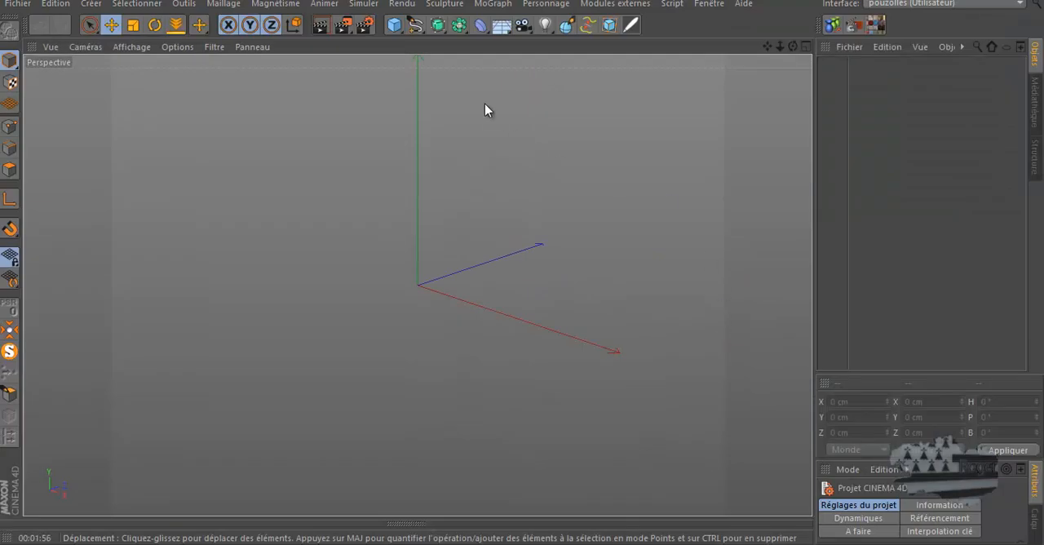
# Draw a five-point zigzag Bézier spline in the front view, rising from the origin to about 932 cm in Y
pyautogui.click(415, 25)
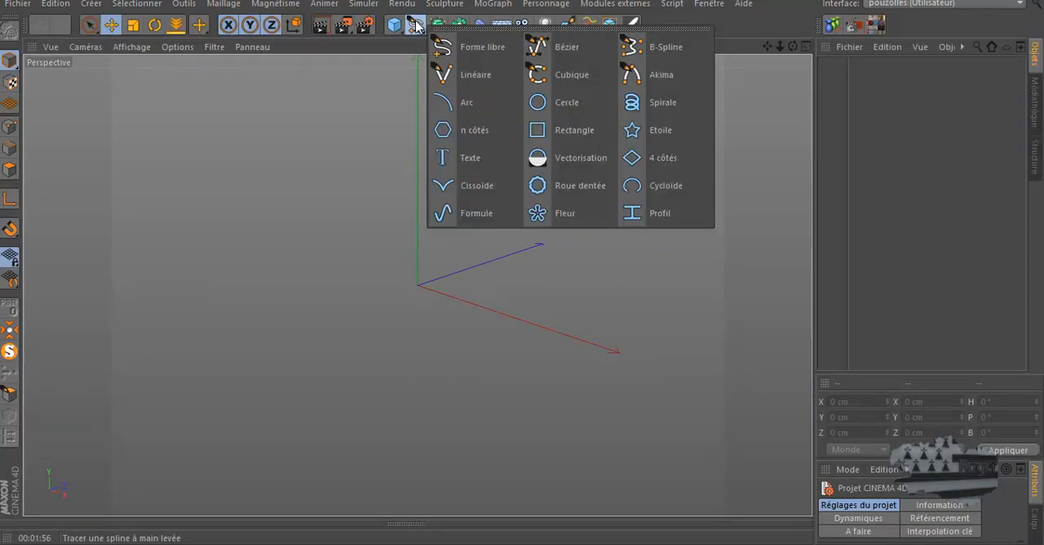
pyautogui.click(555, 47)
pyautogui.middleClick(454, 297)
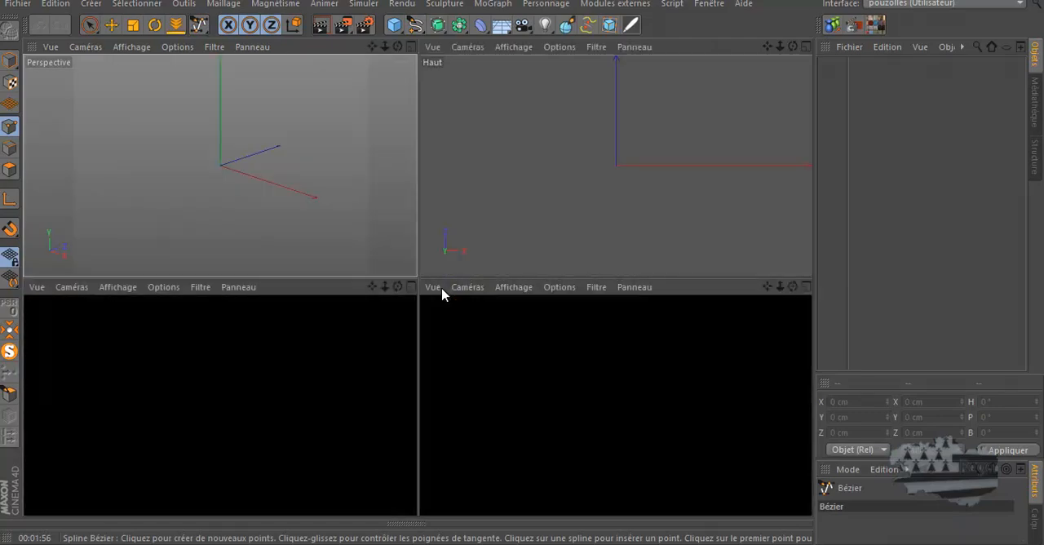
pyautogui.scroll(-4, 626, 363)
pyautogui.middleClick(494, 320)
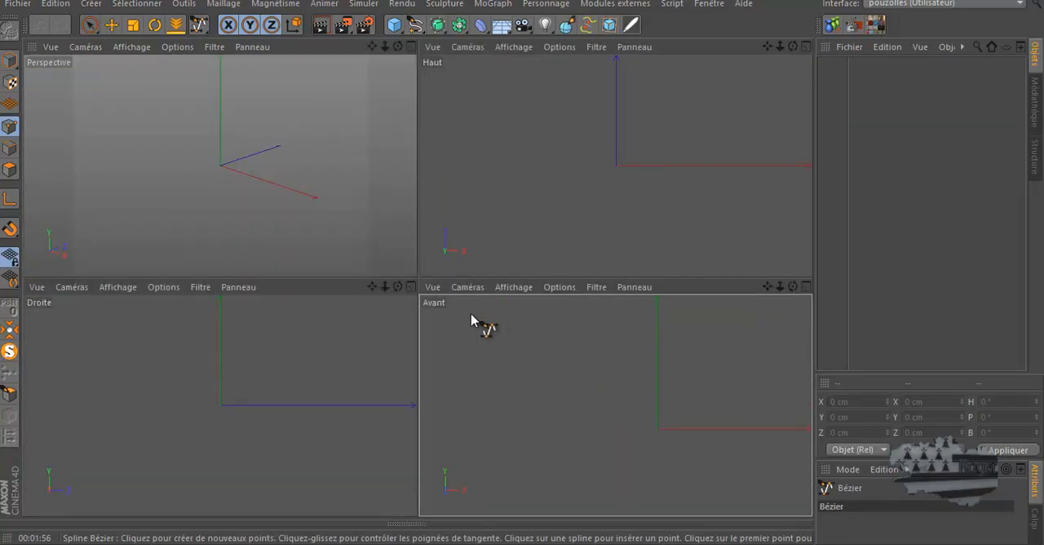
pyautogui.middleClick(598, 356)
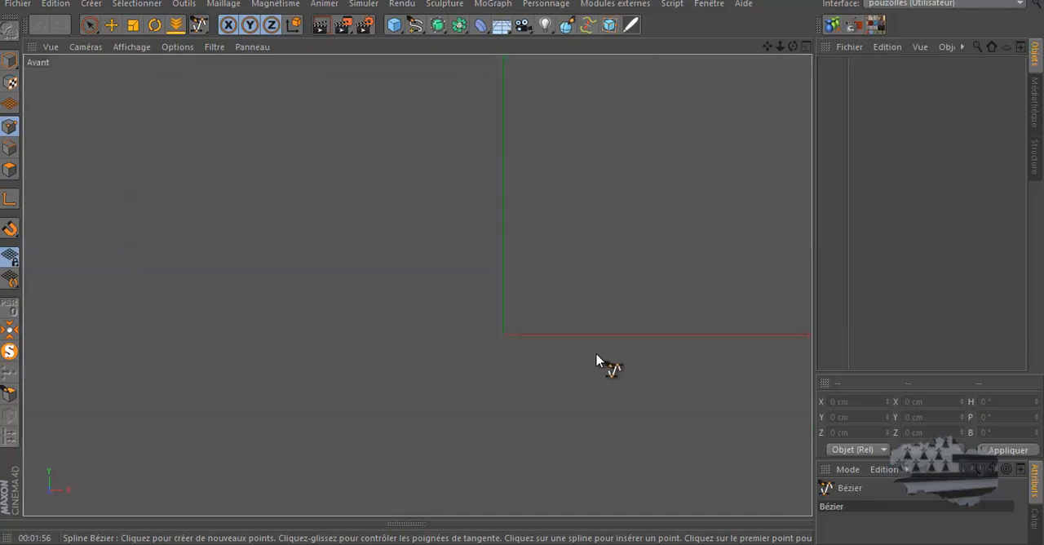
pyautogui.scroll(-5, 456, 370)
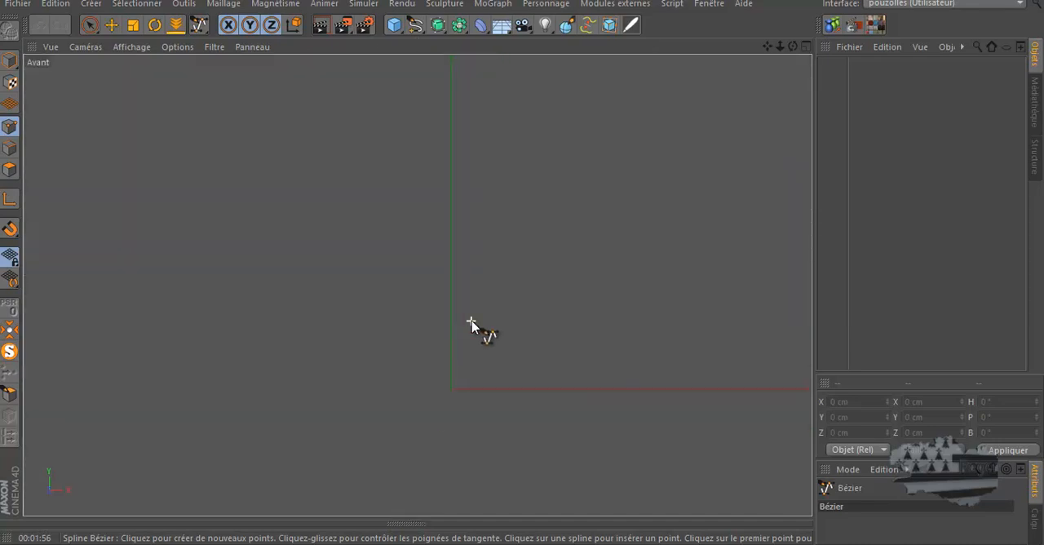
pyautogui.scroll(2, 472, 326)
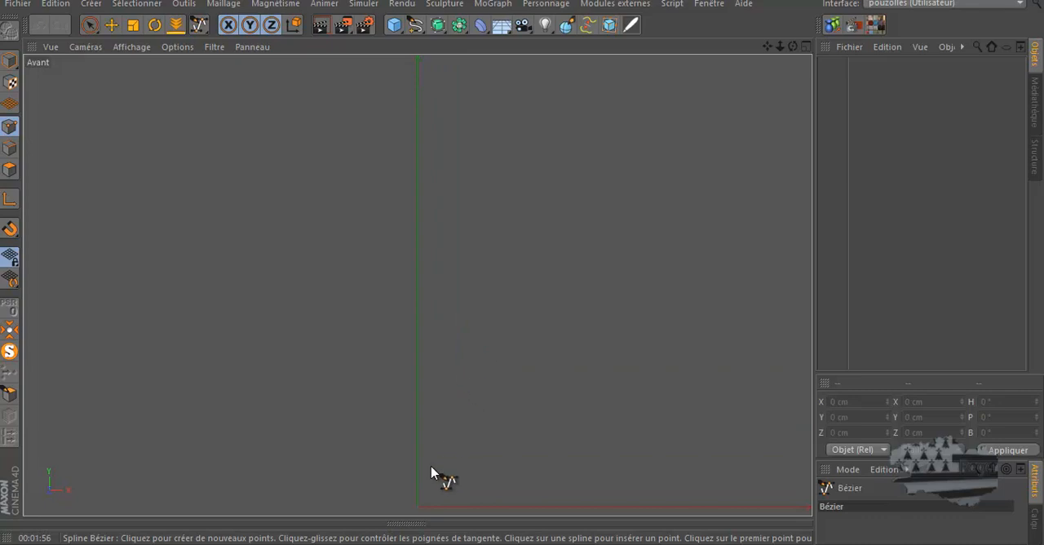
pyautogui.click(419, 506)
pyautogui.click(457, 370)
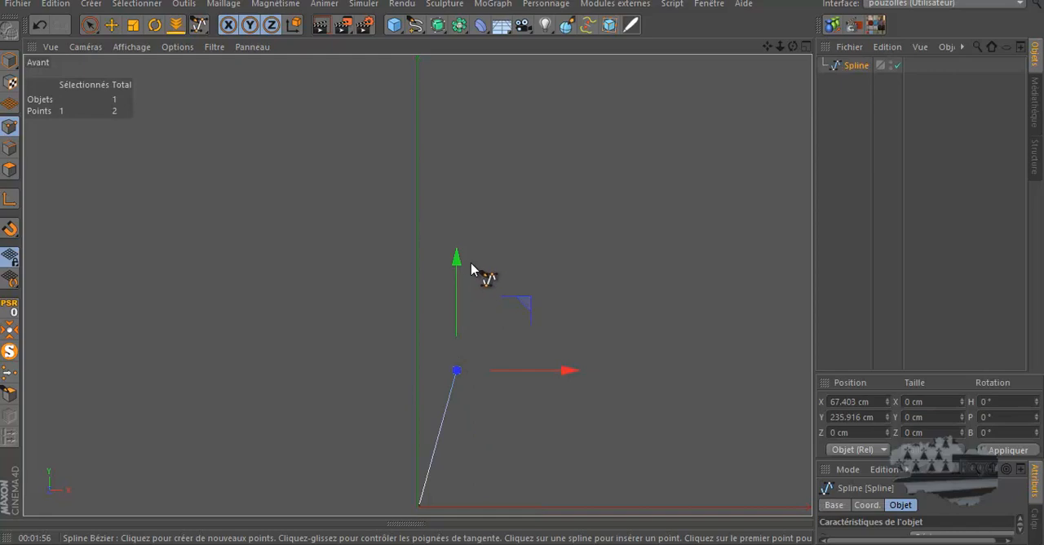
pyautogui.click(444, 251)
pyautogui.click(463, 142)
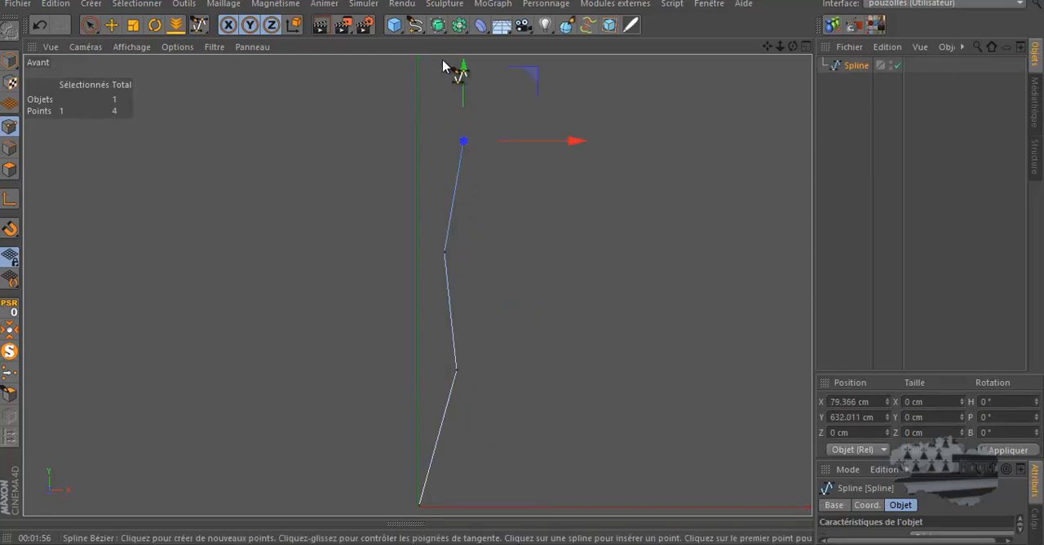
pyautogui.scroll(-1, 410, 271)
pyautogui.scroll(-1, 410, 270)
pyautogui.click(415, 122)
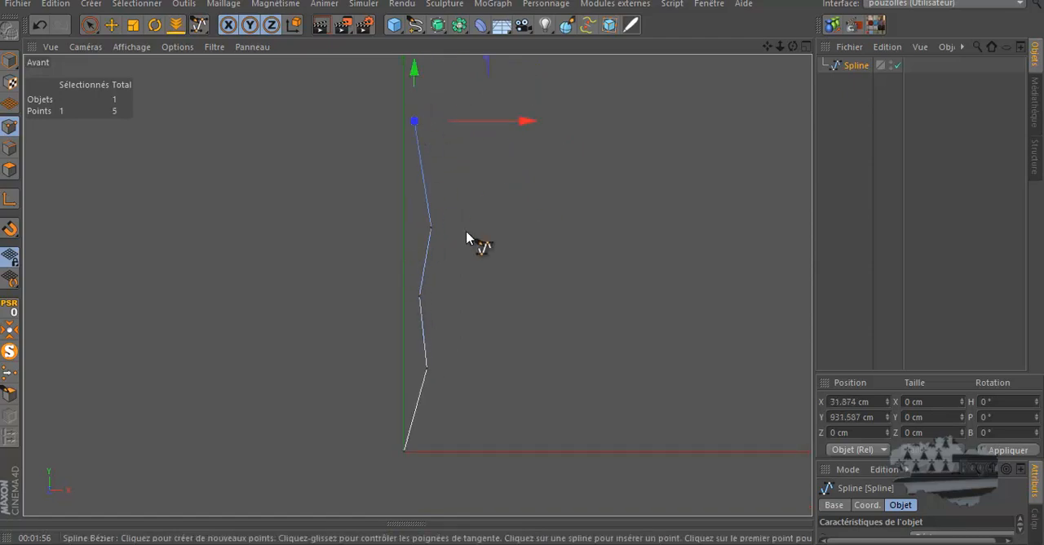
# Shift the spline's three middle points slightly along negative Z in the right view, the highest of them to about -24 cm
pyautogui.middleClick(339, 285)
pyautogui.middleClick(362, 251)
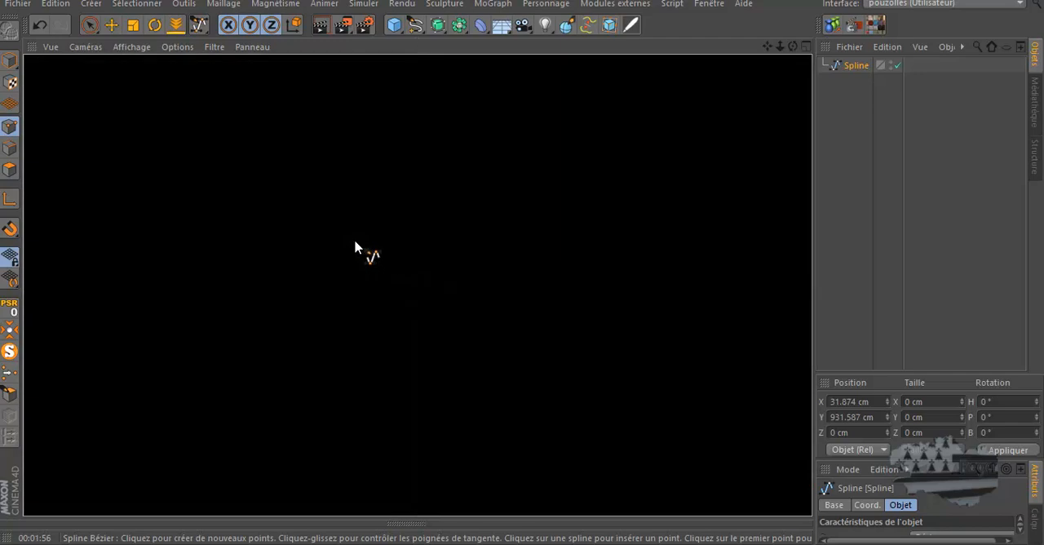
pyautogui.moveTo(792, 47); pyautogui.dragTo(524, 270)
pyautogui.middleClick(314, 362)
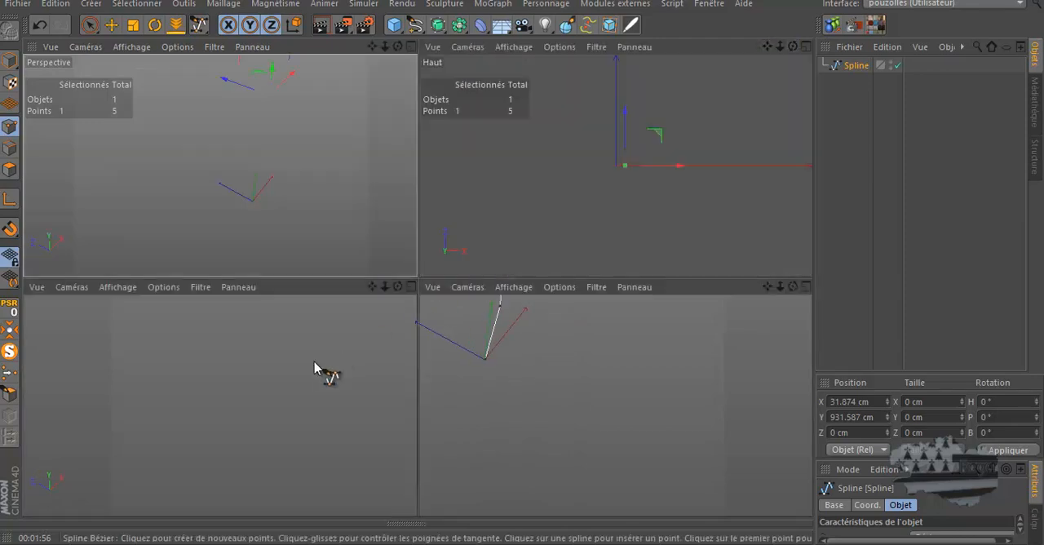
pyautogui.middleClick(329, 366)
pyautogui.press('e')
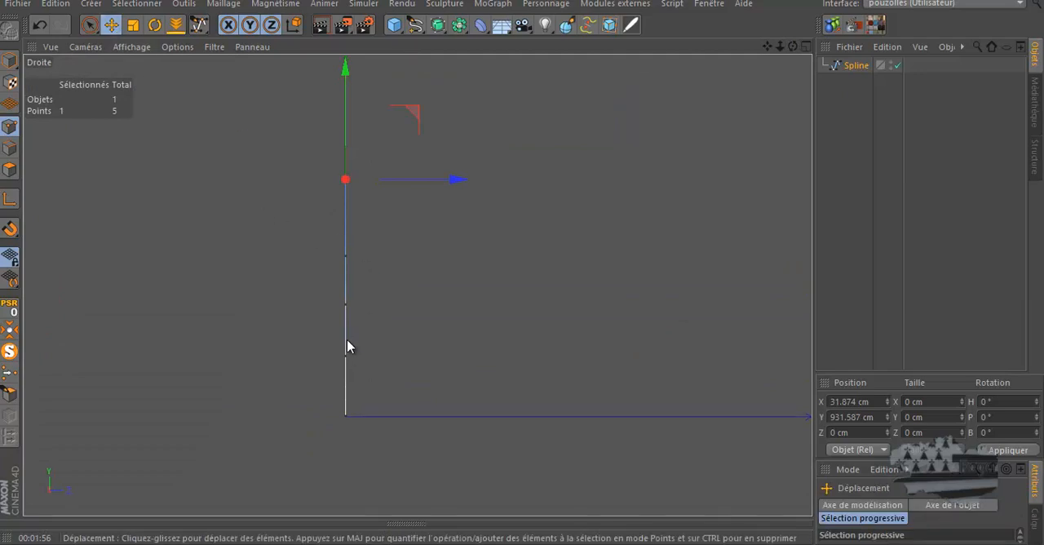
pyautogui.click(347, 351)
pyautogui.moveTo(392, 355); pyautogui.dragTo(387, 359)
pyautogui.click(344, 304)
pyautogui.moveTo(391, 310); pyautogui.dragTo(389, 306)
pyautogui.click(350, 255)
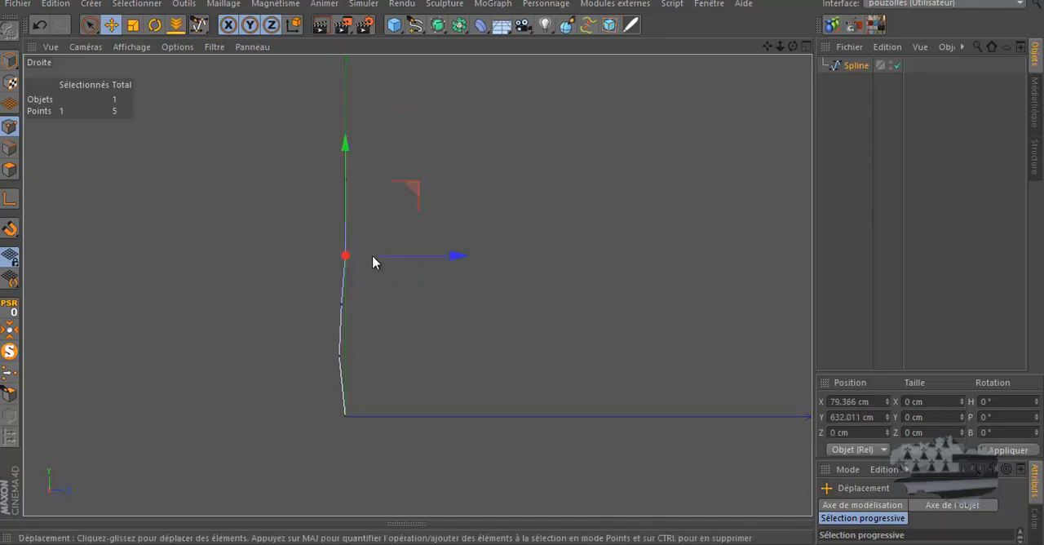
pyautogui.moveTo(412, 262); pyautogui.dragTo(404, 261)
# Add an Extrusion contrôlée object and a Cercle spline to the scene in the perspective view
pyautogui.middleClick(363, 238)
pyautogui.middleClick(353, 217)
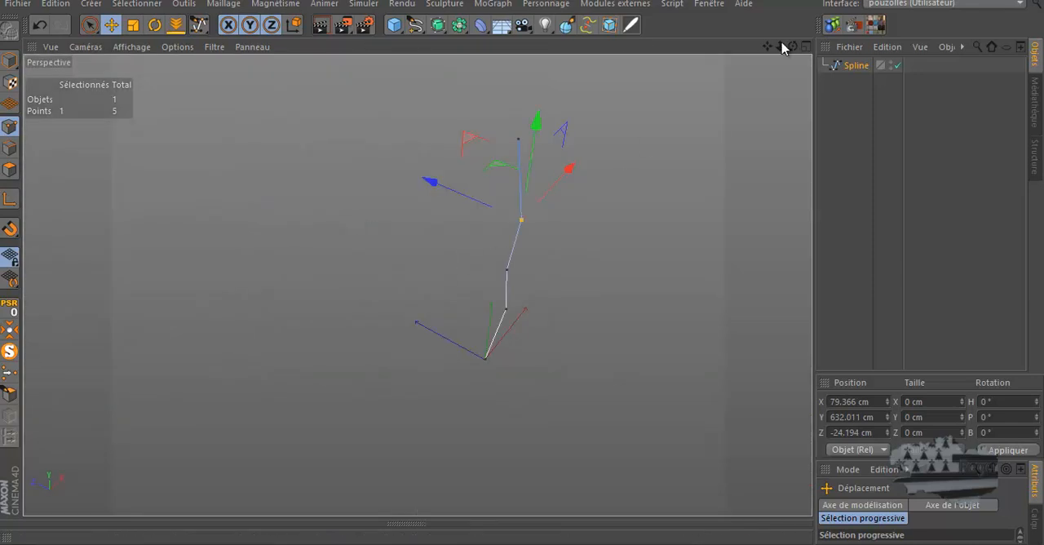
pyautogui.moveTo(524, 269)
pyautogui.keyDown('alt'); pyautogui.mouseDown()
pyautogui.moveTo(492, 261)
pyautogui.moveTo(523, 264)
pyautogui.mouseUp(); pyautogui.keyUp('alt')
pyautogui.moveTo(767, 47); pyautogui.dragTo(522, 265)
pyautogui.moveTo(792, 47); pyautogui.dragTo(496, 282)
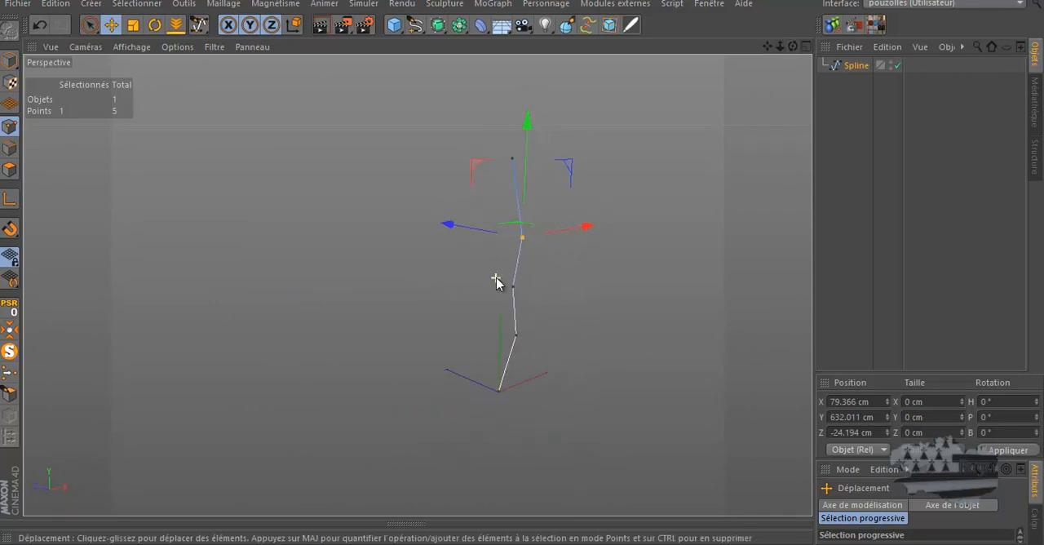
pyautogui.click(438, 25)
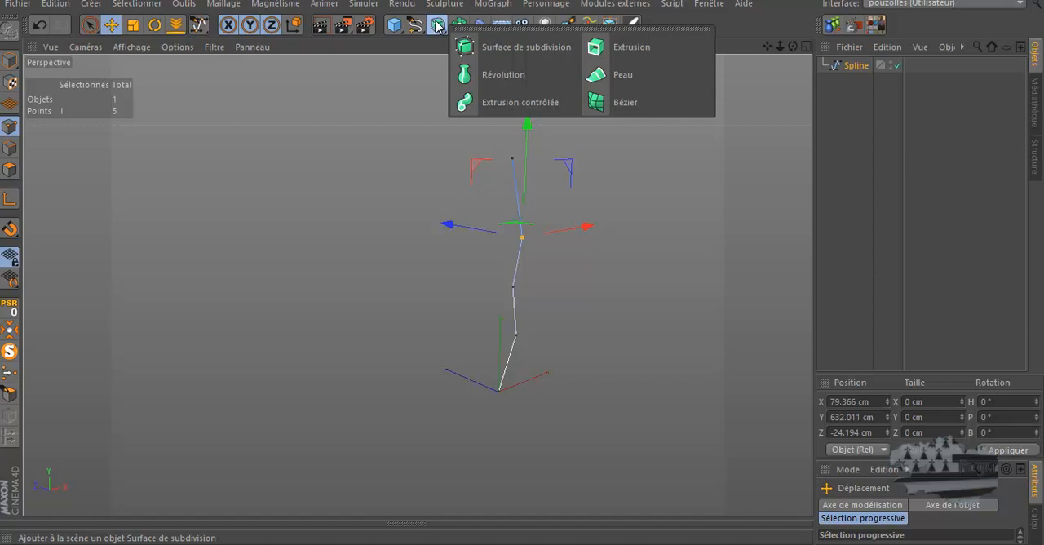
pyautogui.click(490, 106)
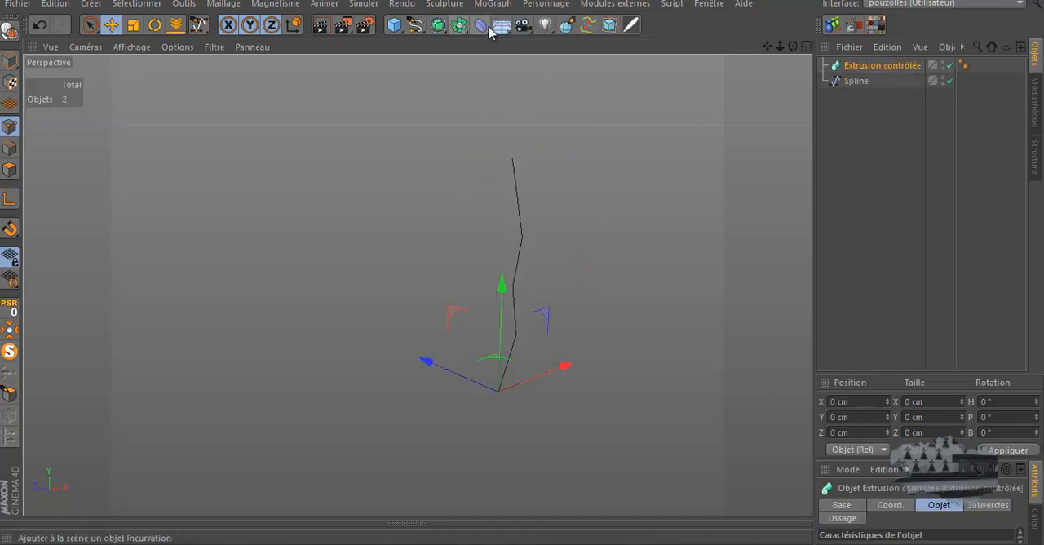
pyautogui.click(415, 24)
pyautogui.click(544, 102)
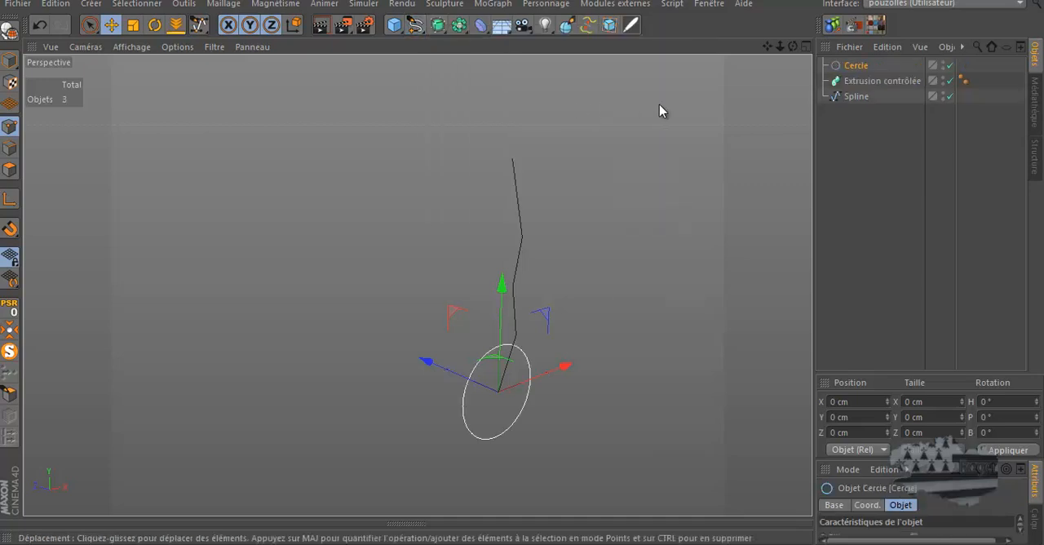
# Nest the Cercle profile and the Spline path under the Extrusion contrôlée object, with Cercle first
pyautogui.moveTo(857, 68); pyautogui.dragTo(866, 96)
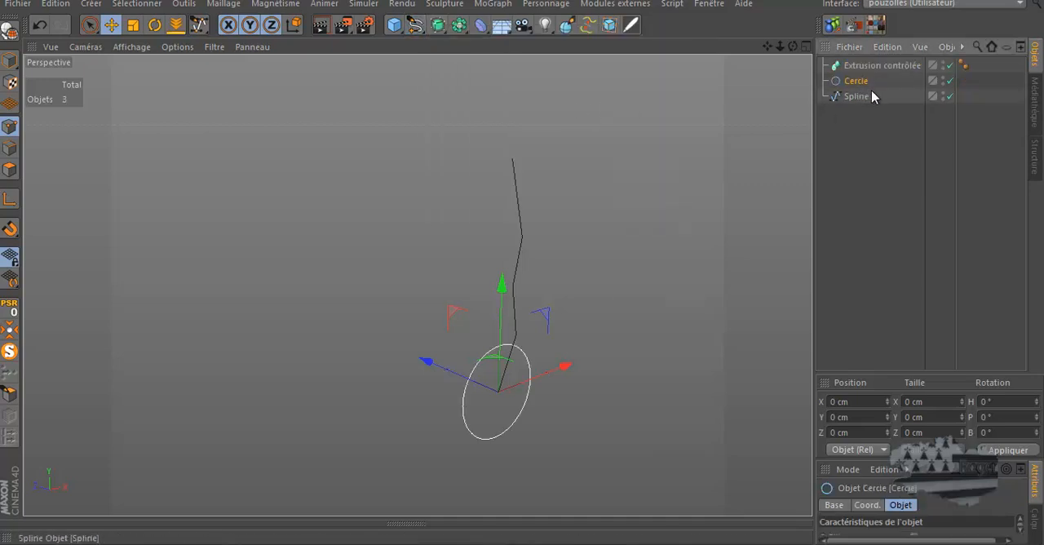
pyautogui.click(851, 100)
pyautogui.click(860, 83)
pyautogui.moveTo(880, 82)
pyautogui.mouseDown()
pyautogui.moveTo(845, 109)
pyautogui.moveTo(874, 78)
pyautogui.moveTo(866, 72)
pyautogui.mouseUp()
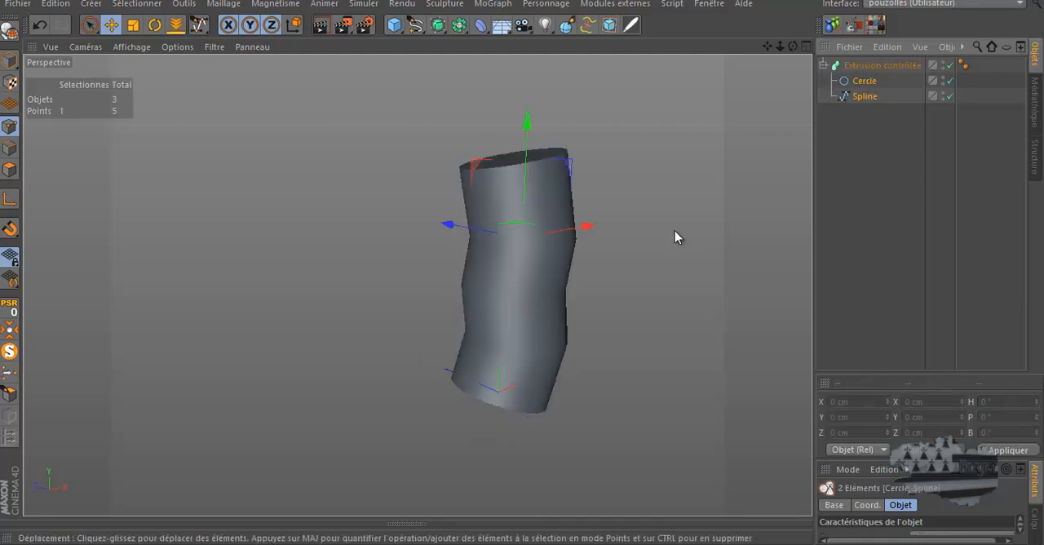
# Enlarge the attributes area and reduce the Cercle profile's radius to 29 cm
pyautogui.click(877, 84)
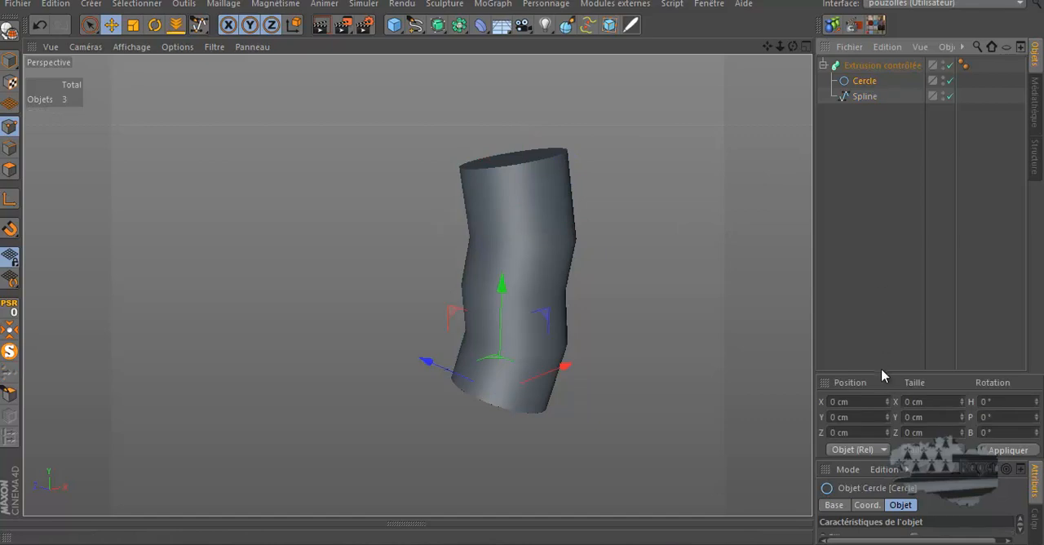
pyautogui.moveTo(884, 372); pyautogui.dragTo(863, 176)
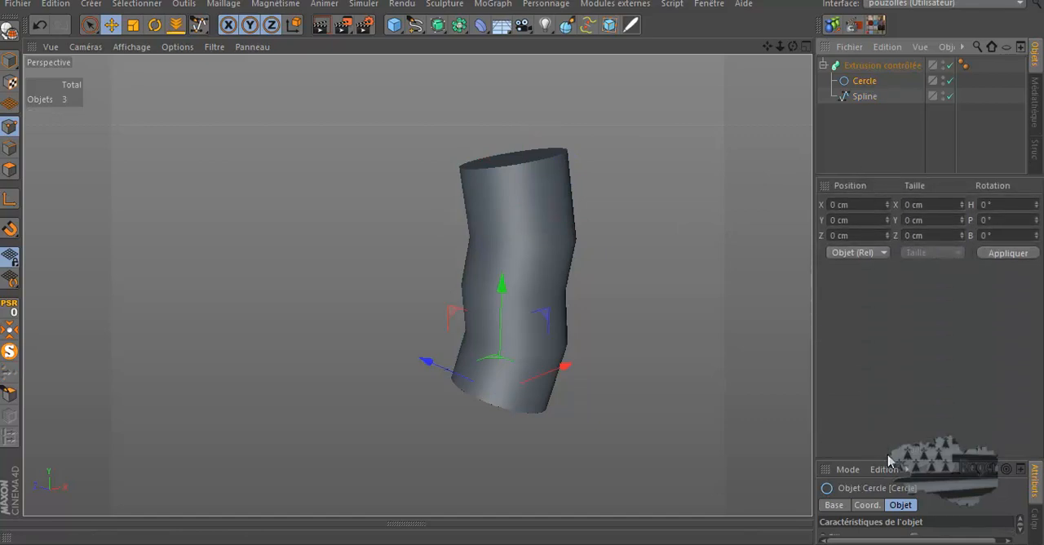
pyautogui.moveTo(889, 461); pyautogui.dragTo(883, 296)
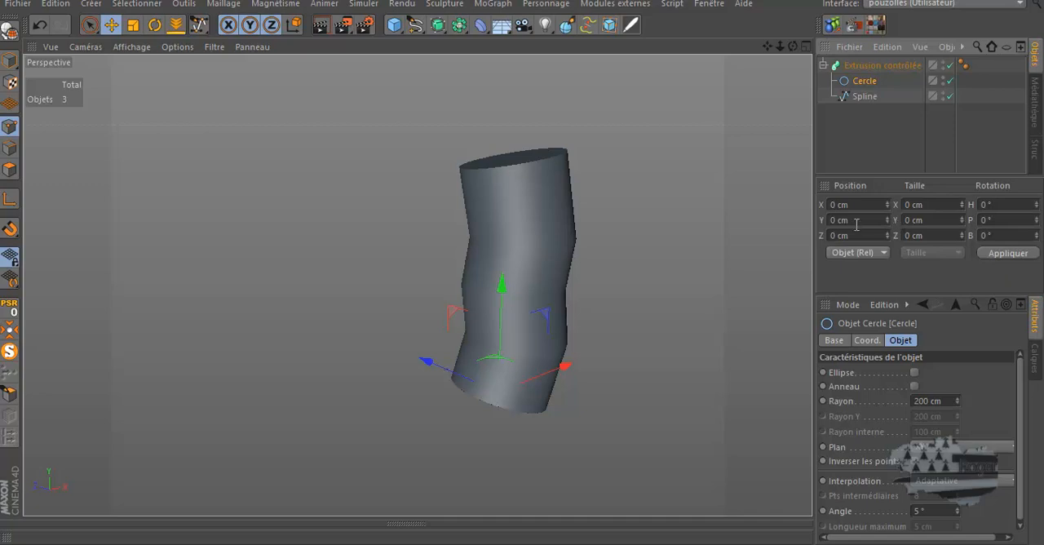
pyautogui.moveTo(957, 403); pyautogui.dragTo(957, 403)
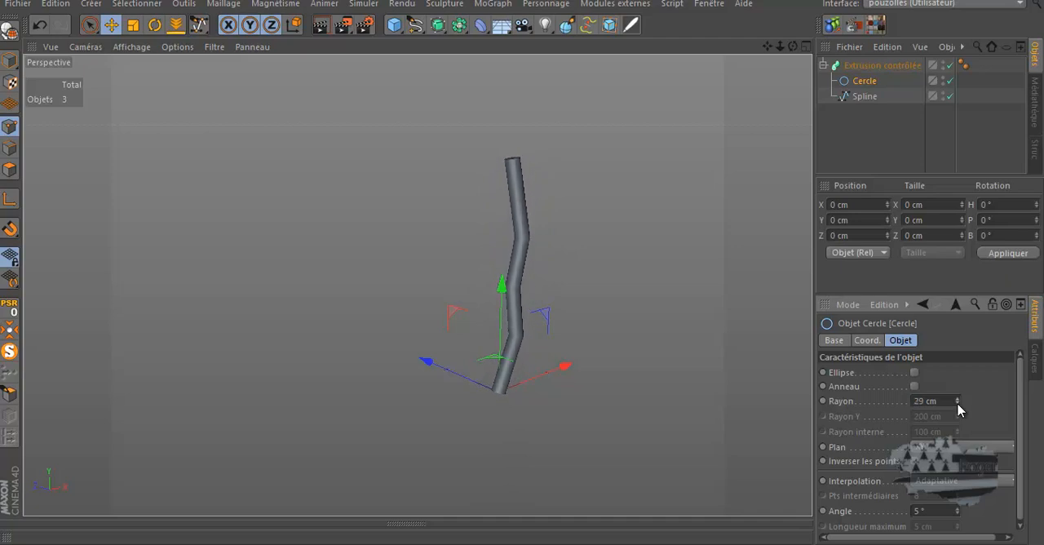
# Taper the Extrusion contrôlée tube towards its upper end by setting Echelle (fin) to 15 %
pyautogui.click(871, 69)
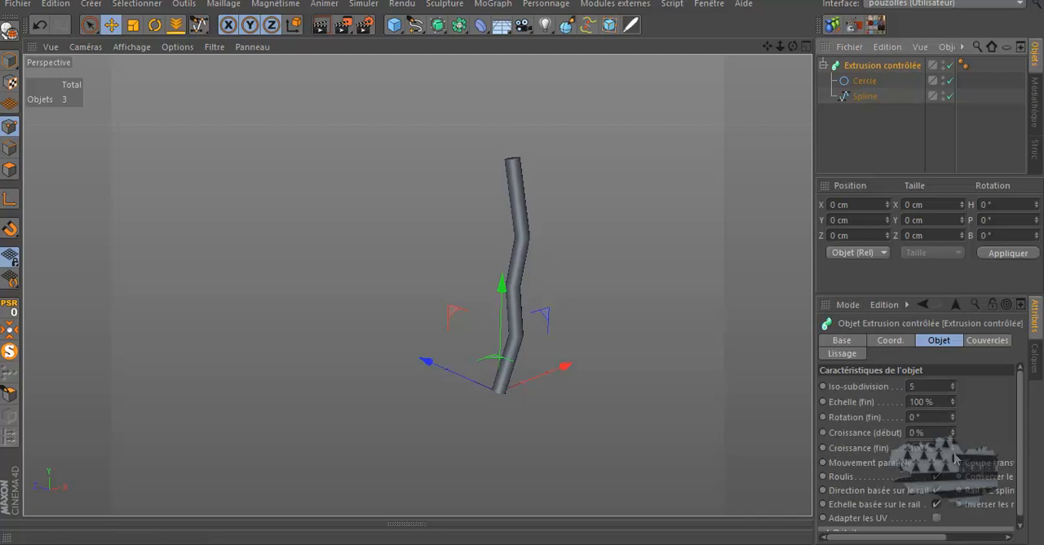
pyautogui.moveTo(951, 452); pyautogui.dragTo(952, 448)
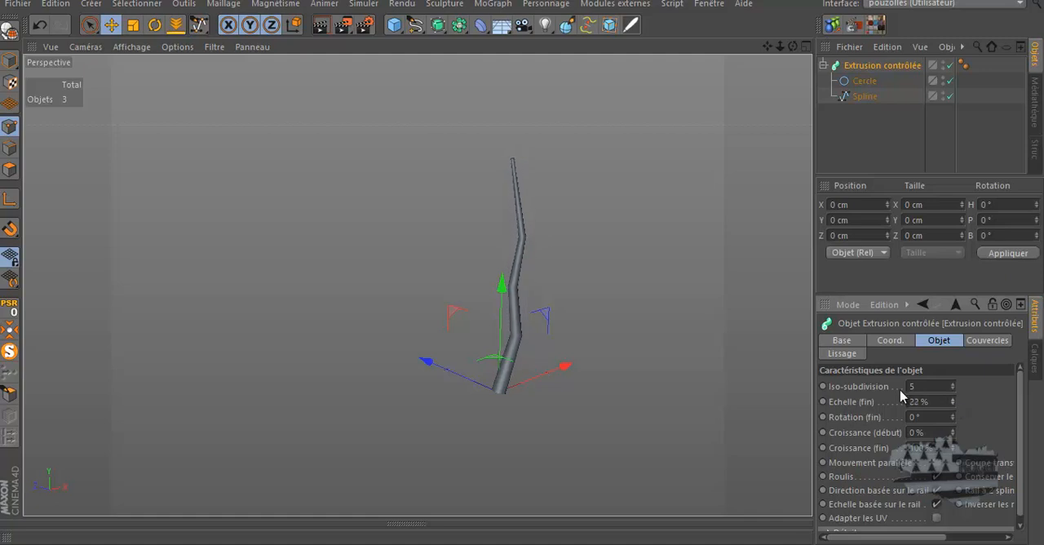
pyautogui.scroll(6, 514, 168)
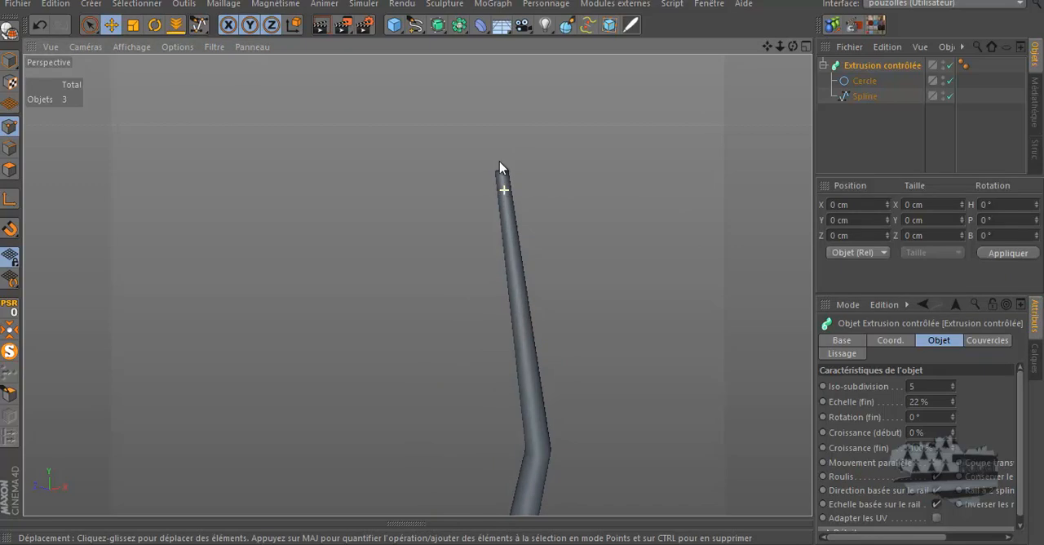
pyautogui.moveTo(793, 46); pyautogui.dragTo(522, 277)
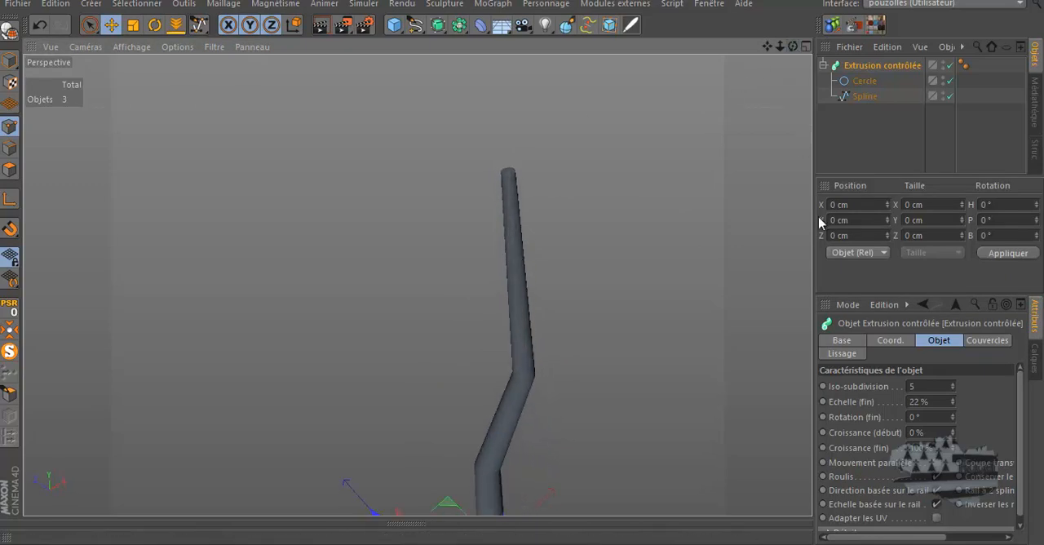
pyautogui.click(952, 404)
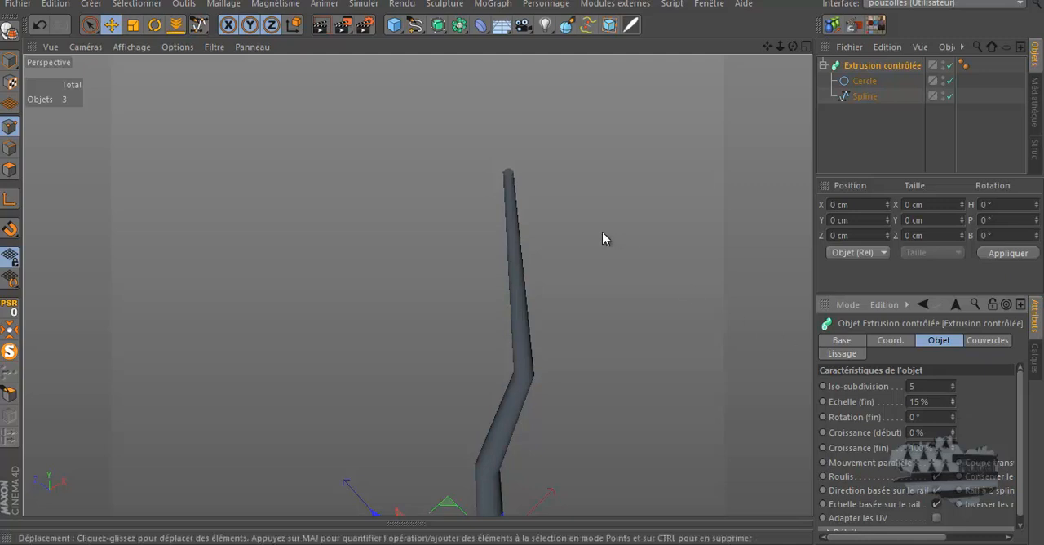
# Change the perspective view's display mode to show mesh lines on the shaded tube
pyautogui.scroll(2, 507, 178)
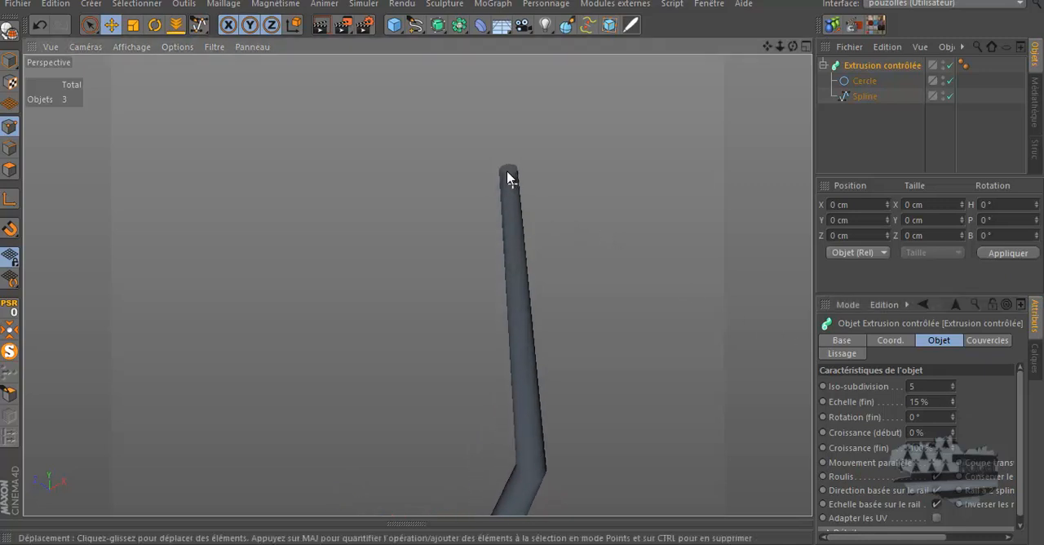
pyautogui.click(139, 46)
pyautogui.click(187, 72)
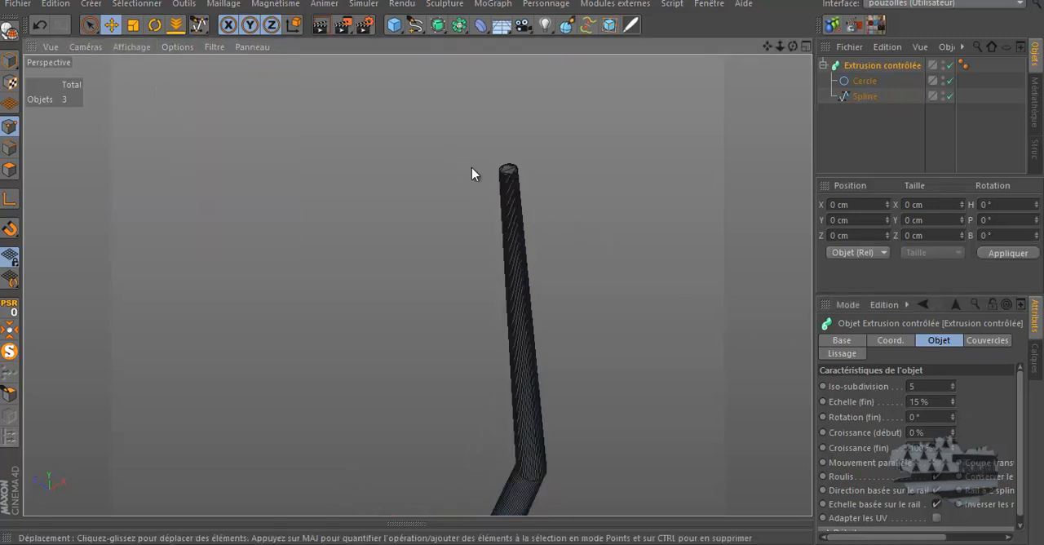
# Remove both end caps from the Extrusion contrôlée by setting Début and Fin to Sans
pyautogui.click(987, 340)
pyautogui.click(970, 385)
pyautogui.click(976, 401)
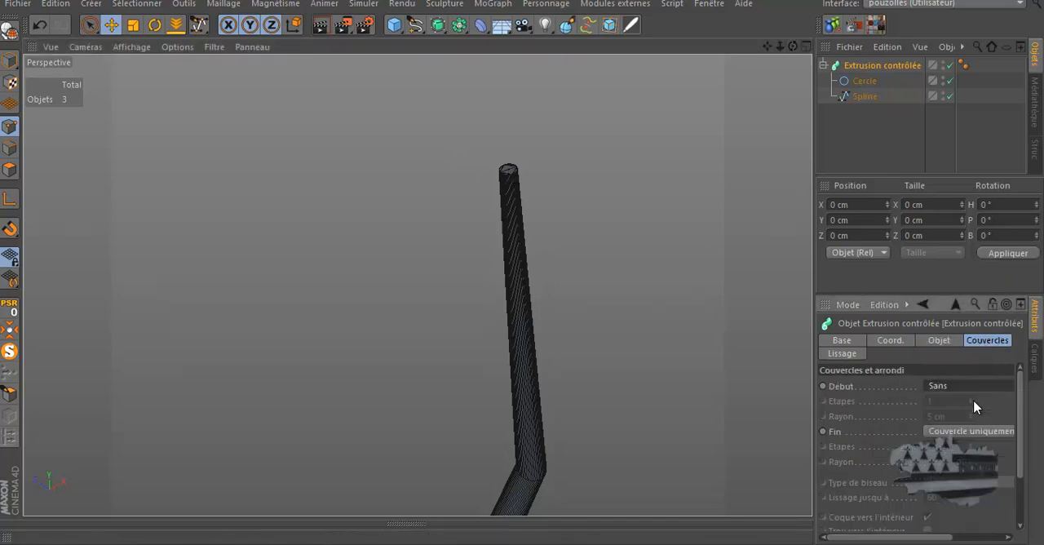
pyautogui.click(977, 432)
pyautogui.click(978, 447)
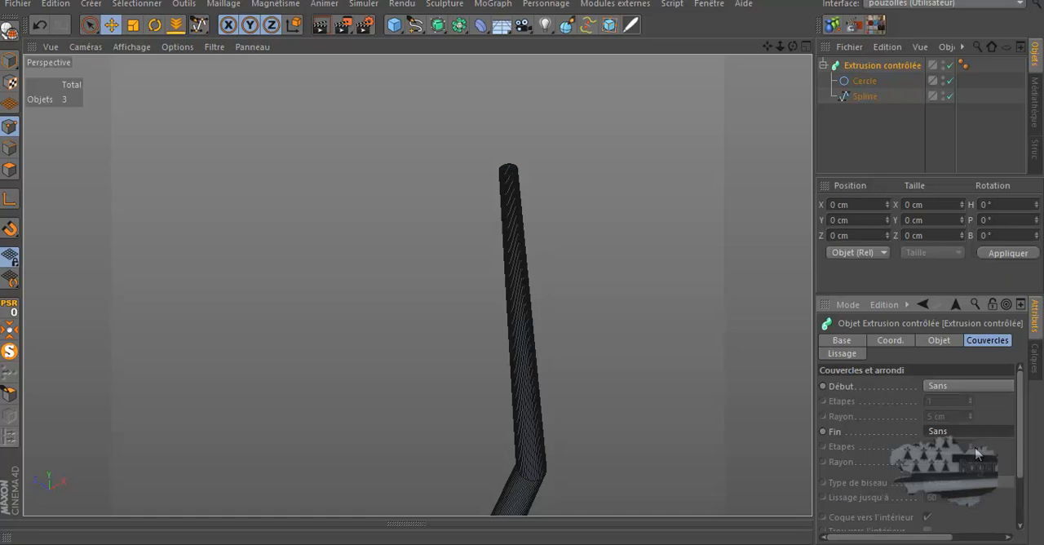
# Set the path Spline's interpolation to Naturelle
pyautogui.scroll(4, 509, 169)
pyautogui.scroll(-6, 519, 162)
pyautogui.scroll(-4, 508, 160)
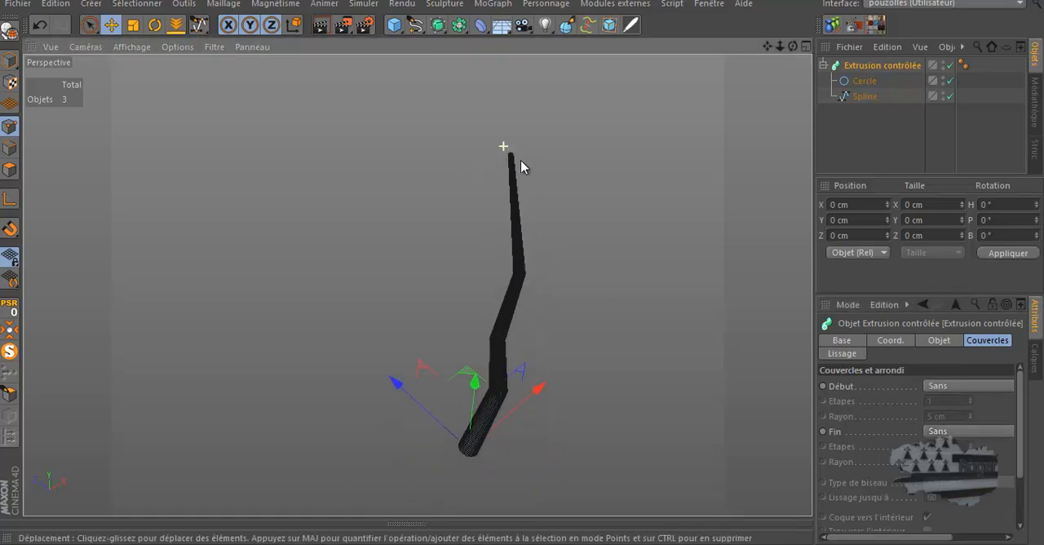
pyautogui.scroll(4, 477, 419)
pyautogui.scroll(-3, 494, 376)
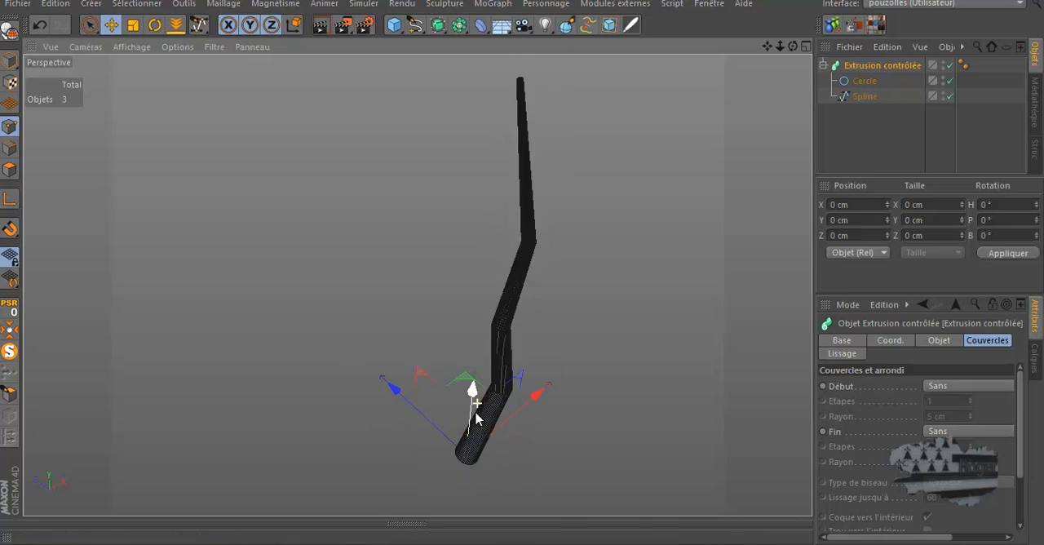
pyautogui.click(861, 96)
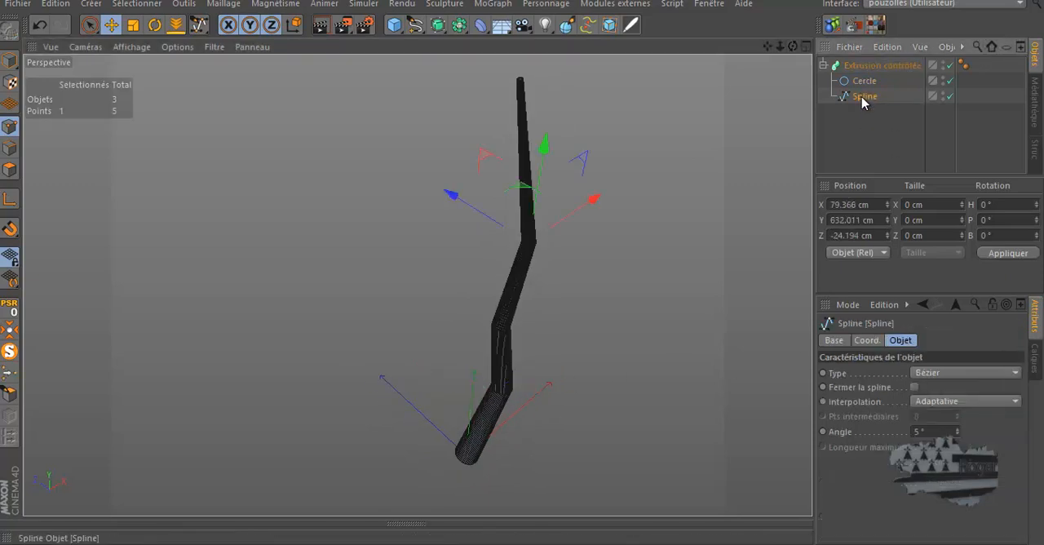
pyautogui.click(936, 400)
pyautogui.click(934, 432)
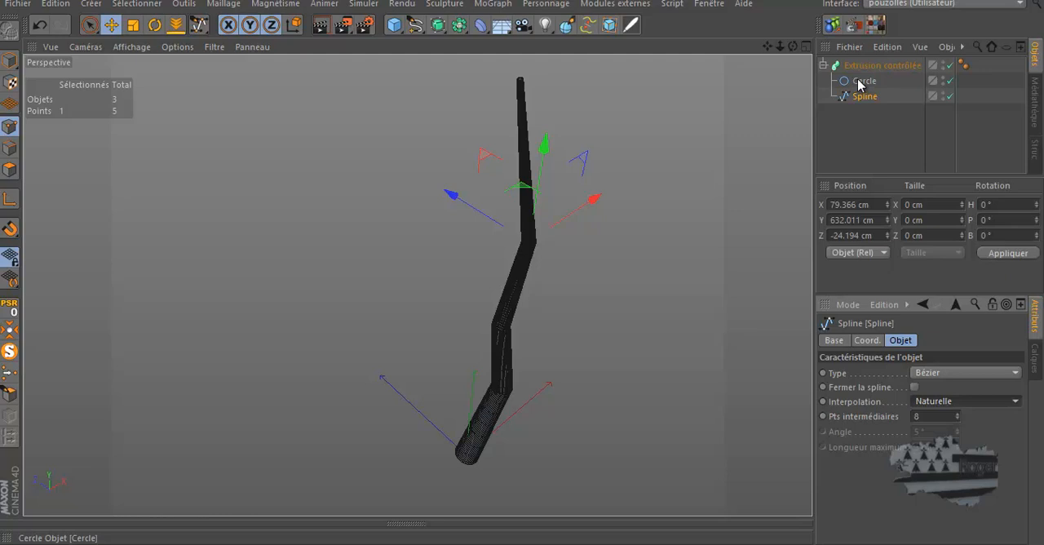
# Set the Cercle profile's interpolation to Naturelle with 1 intermediate point
pyautogui.click(858, 82)
pyautogui.click(938, 481)
pyautogui.click(935, 431)
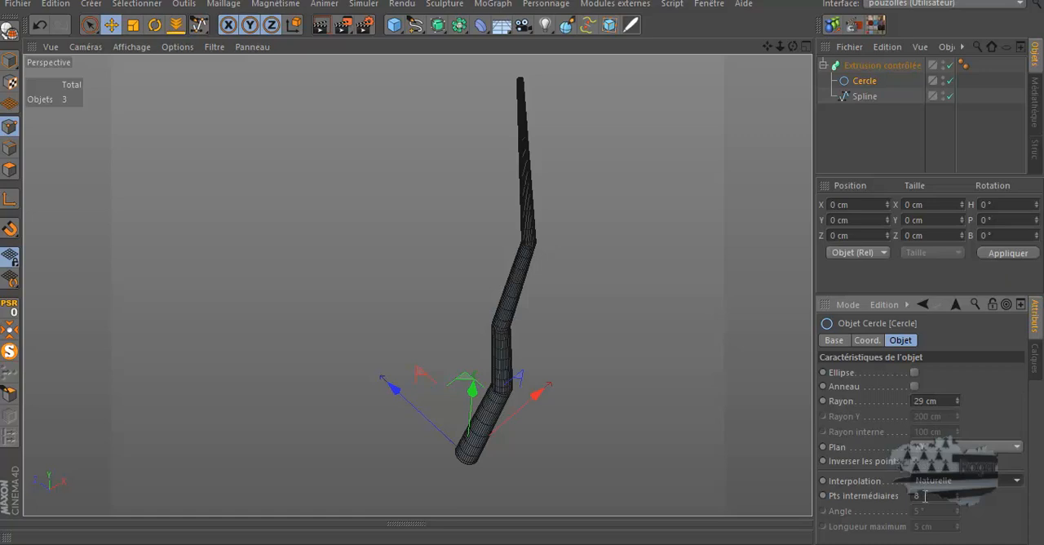
pyautogui.click(955, 498)
pyautogui.click(956, 498)
pyautogui.click(956, 498)
pyautogui.click(956, 499)
pyautogui.click(955, 498)
pyautogui.click(955, 498)
pyautogui.click(956, 498)
pyautogui.click(956, 498)
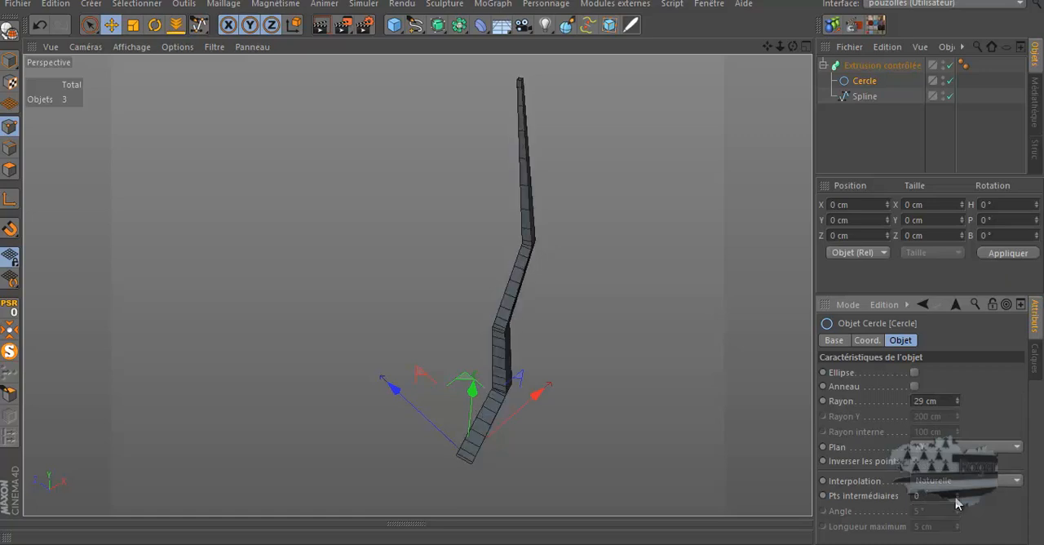
pyautogui.moveTo(792, 47); pyautogui.dragTo(521, 263)
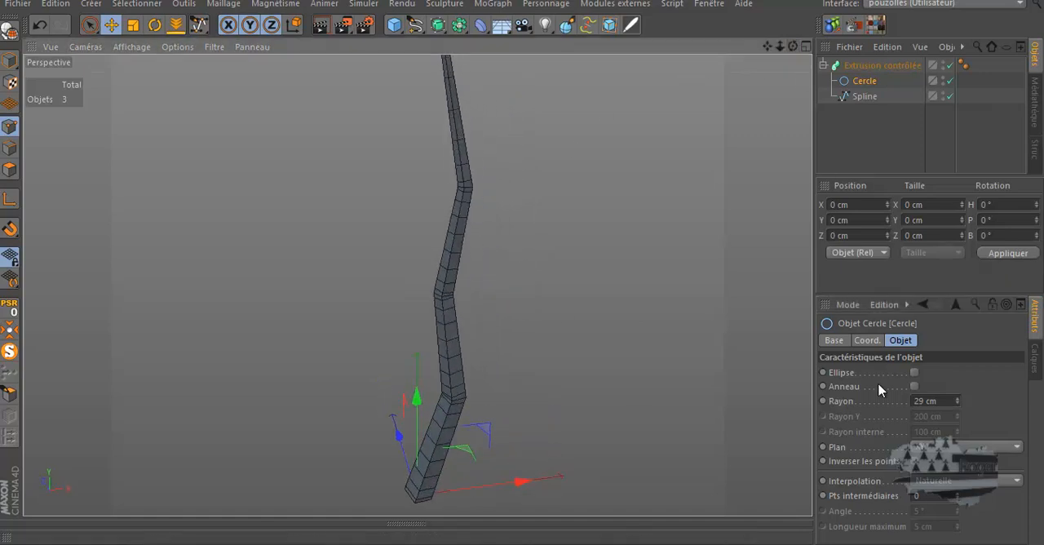
pyautogui.click(957, 495)
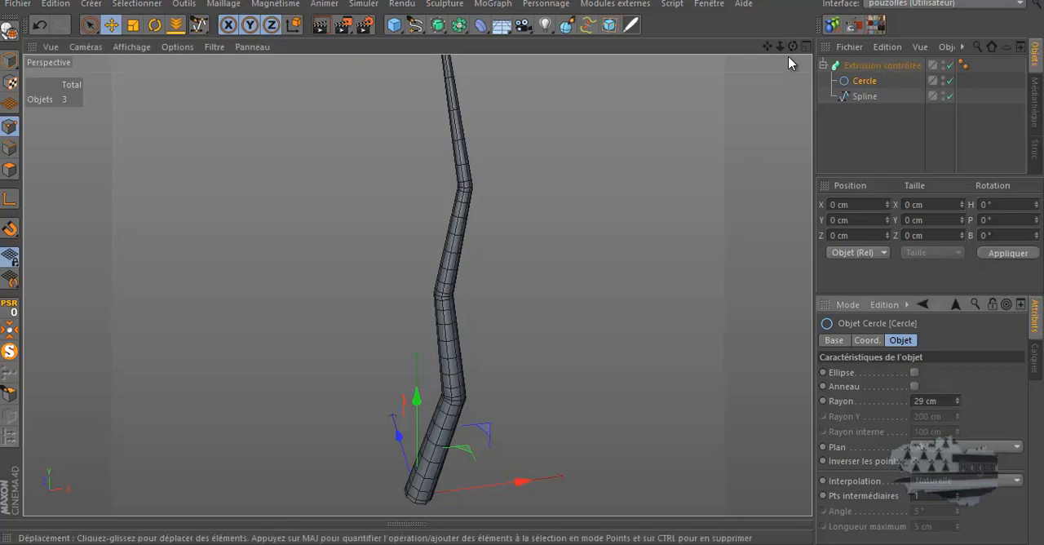
# Reduce the path Spline's intermediate points to 0
pyautogui.moveTo(792, 46); pyautogui.dragTo(525, 269)
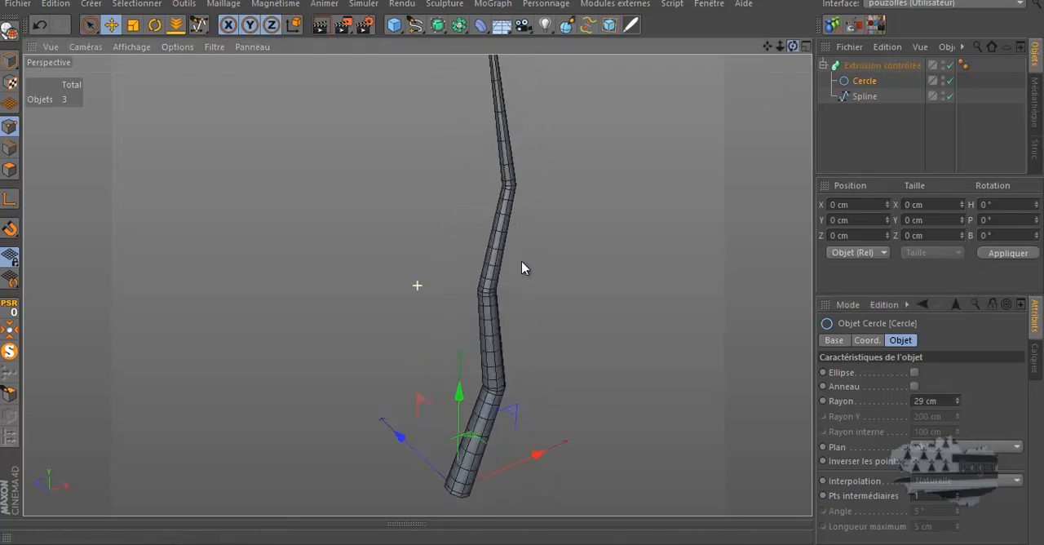
pyautogui.click(858, 97)
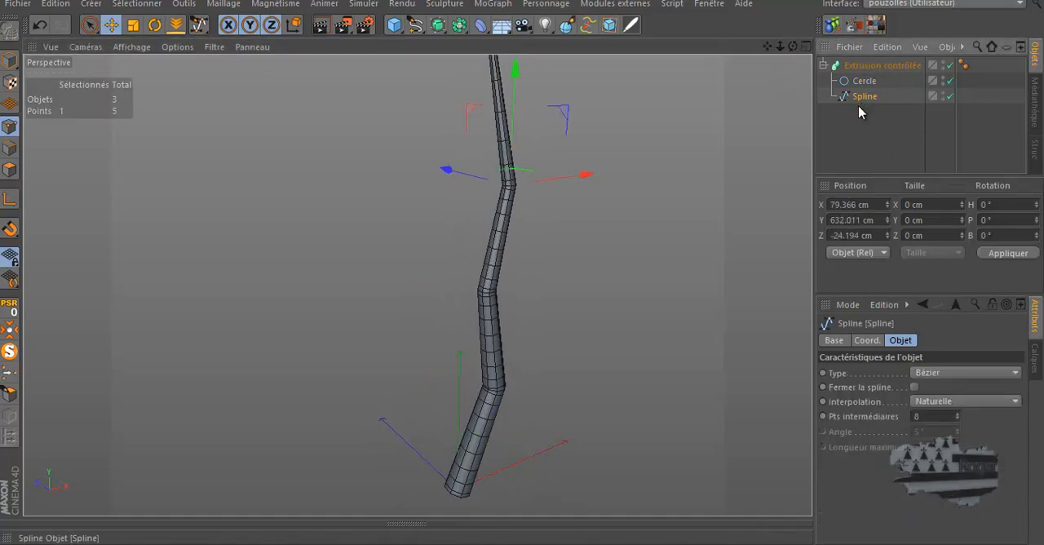
pyautogui.click(957, 419)
pyautogui.click(958, 420)
pyautogui.click(958, 419)
pyautogui.click(957, 419)
pyautogui.click(957, 419)
pyautogui.click(958, 419)
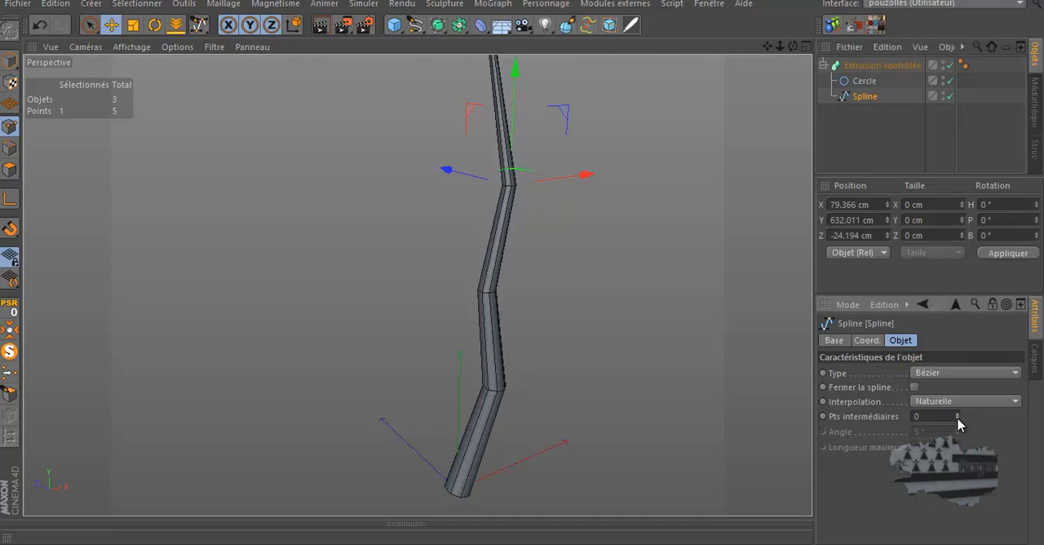
# Move the spline's middle point along negative Z to about -44 cm in the right view
pyautogui.scroll(-1, 492, 389)
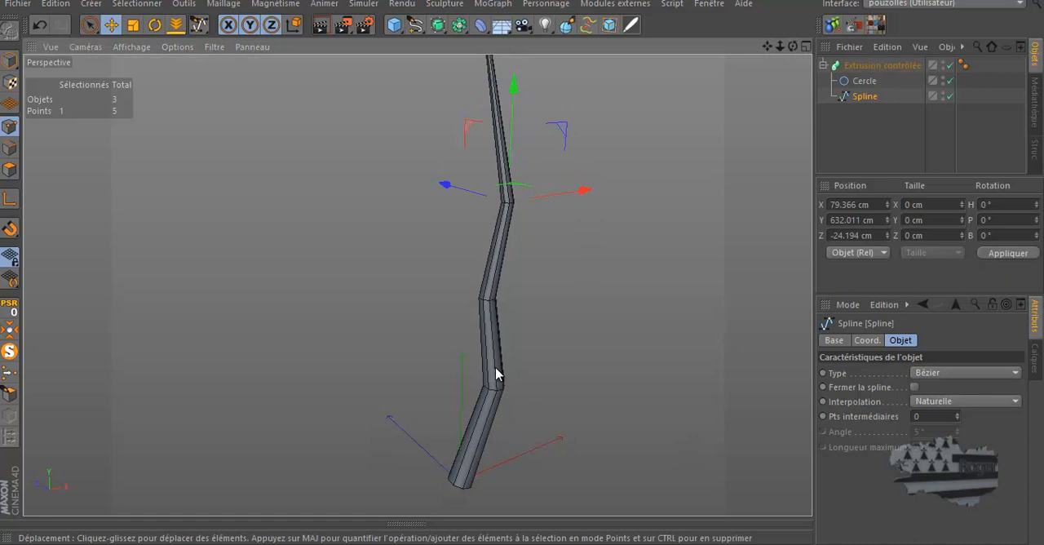
pyautogui.keyDown('alt'); pyautogui.moveTo(507, 362); pyautogui.dragTo(500, 280, button='right'); pyautogui.keyUp('alt')
pyautogui.moveTo(793, 46); pyautogui.dragTo(523, 262)
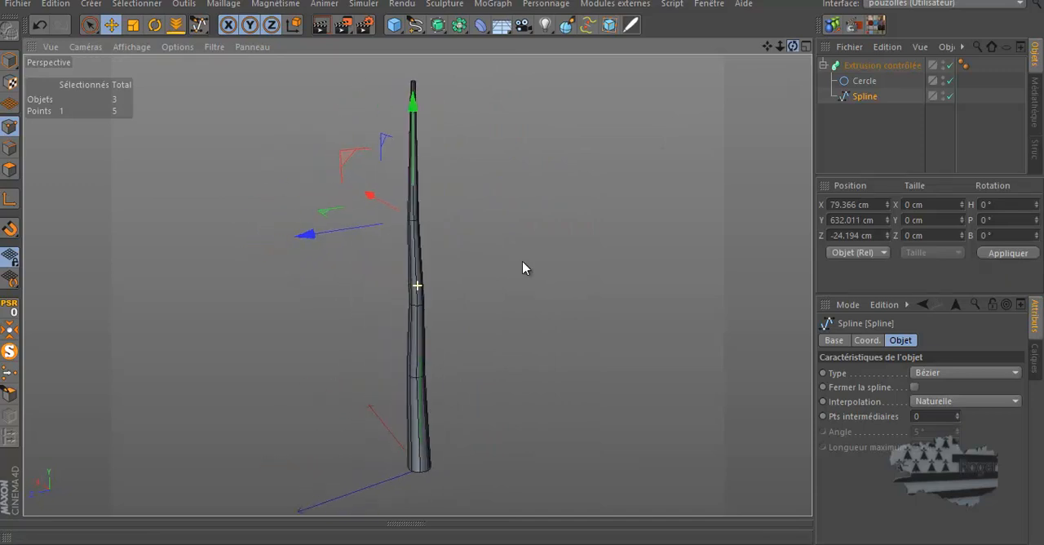
pyautogui.middleClick(515, 296)
pyautogui.scroll(1, 363, 410)
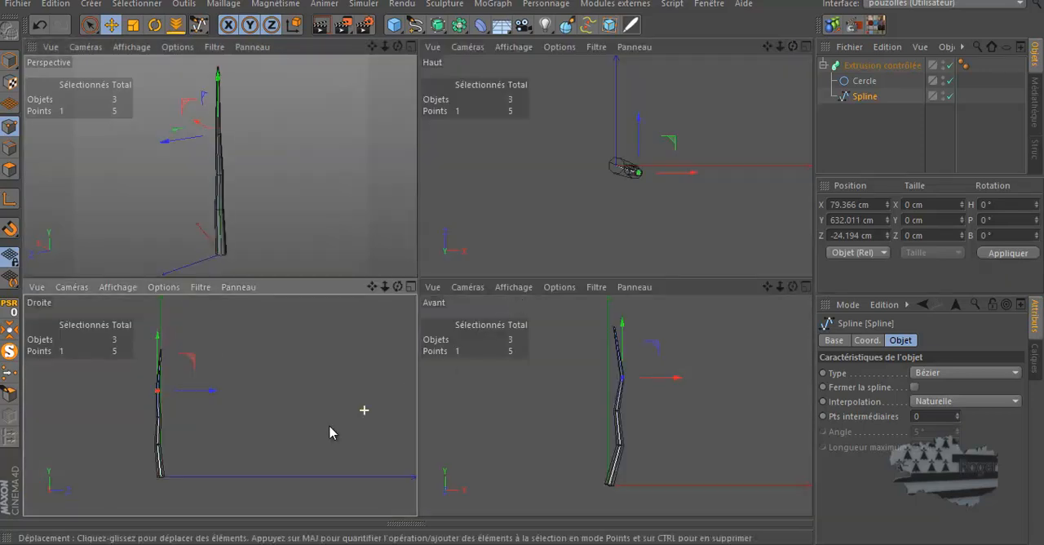
pyautogui.middleClick(275, 441)
pyautogui.scroll(3, 236, 217)
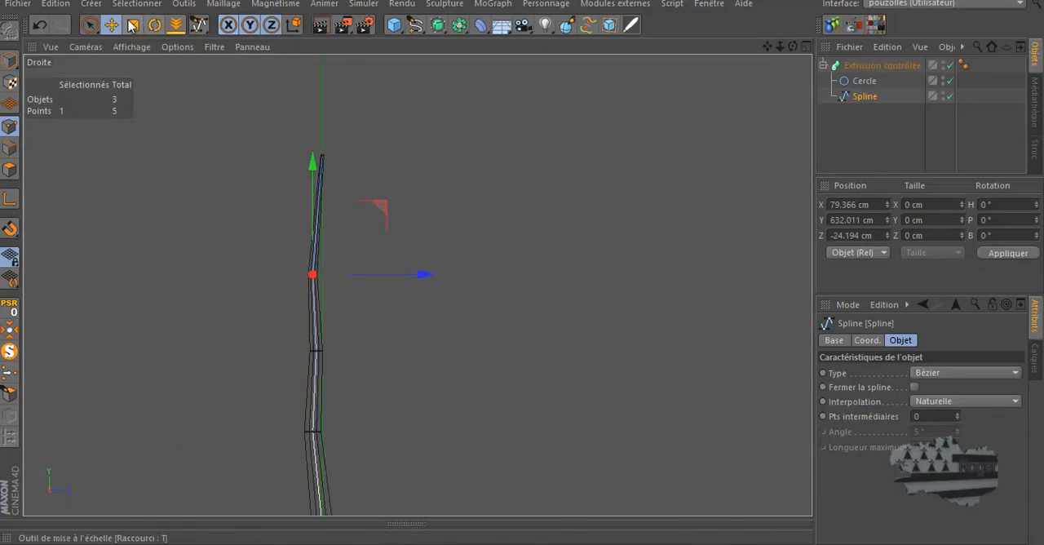
pyautogui.click(90, 27)
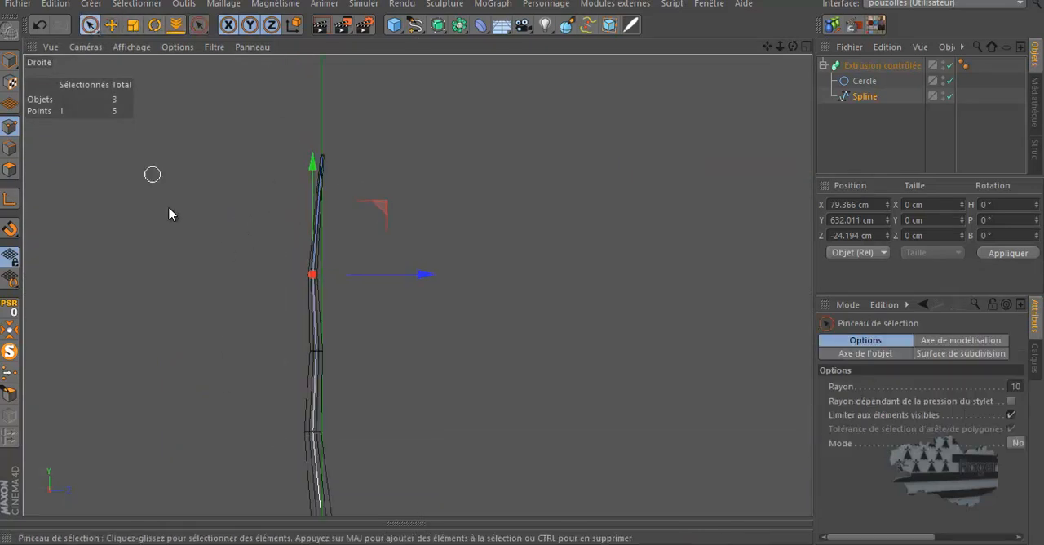
pyautogui.click(314, 352)
pyautogui.moveTo(389, 351); pyautogui.dragTo(384, 355)
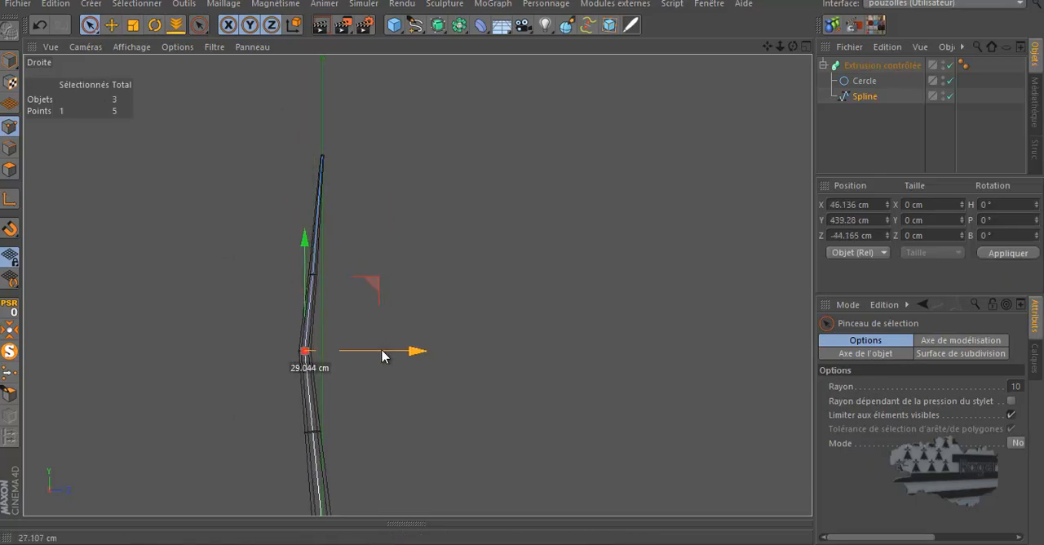
# Move the spline's second point to about -11 cm and its fourth point to about -34 cm in Z, and return to the four-view layout
pyautogui.click(309, 431)
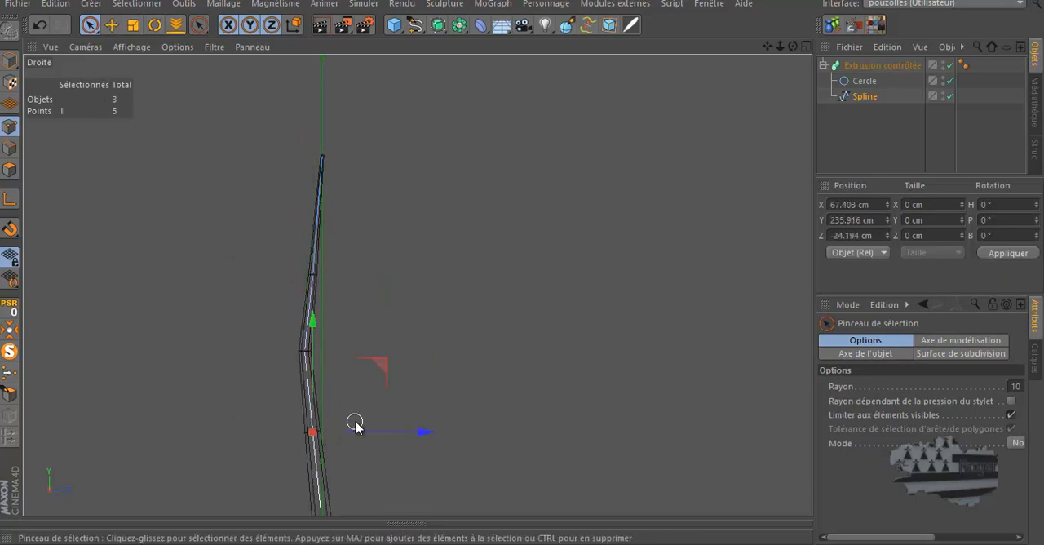
pyautogui.moveTo(365, 438); pyautogui.dragTo(370, 438)
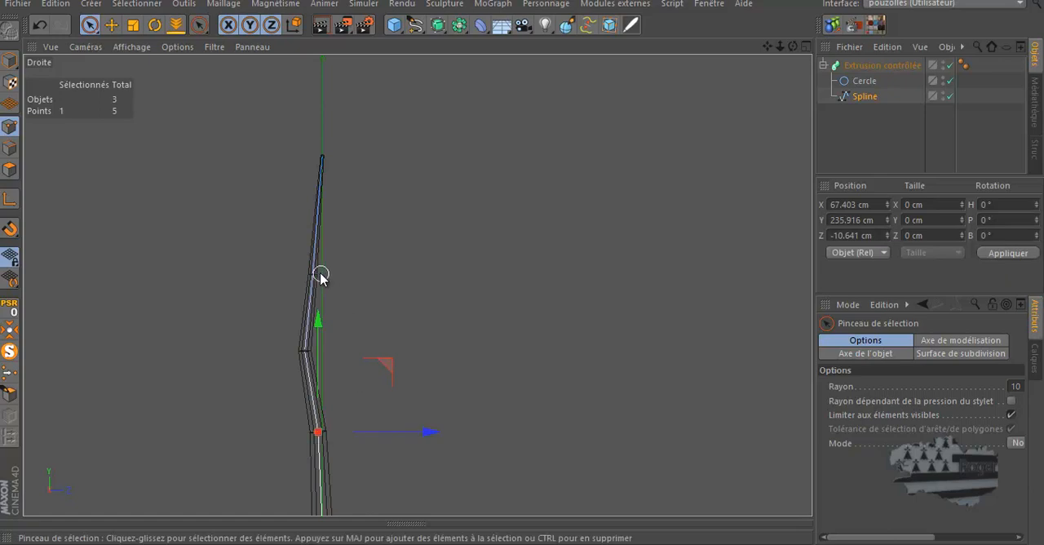
pyautogui.click(315, 274)
pyautogui.moveTo(345, 274); pyautogui.dragTo(361, 278)
pyautogui.middleClick(359, 318)
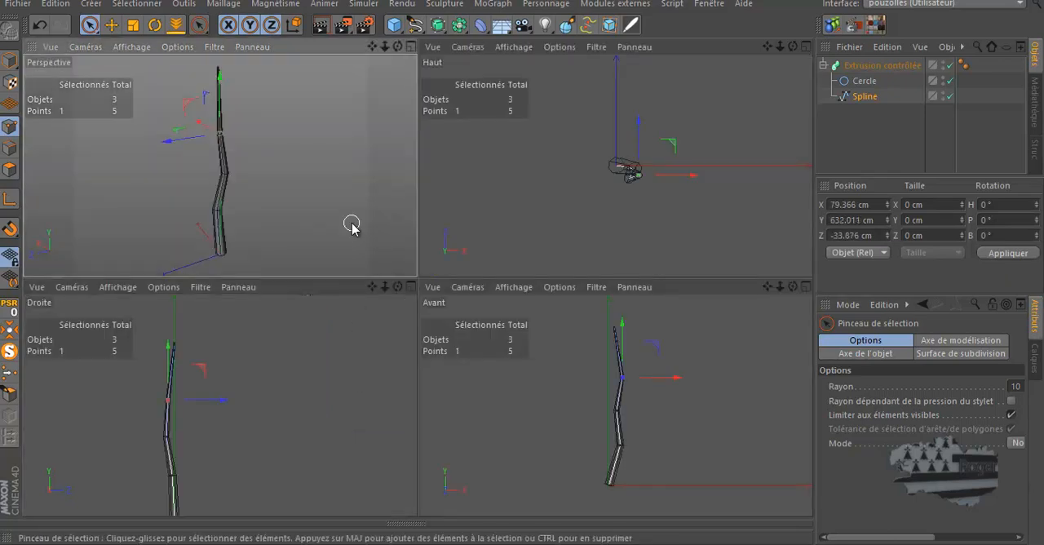
# Begin a new Bézier spline beside the trunk in the top view, placing its second point at about X 54 cm, Z 43 cm
pyautogui.middleClick(351, 222)
pyautogui.scroll(-3, 448, 352)
pyautogui.scroll(5, 350, 228)
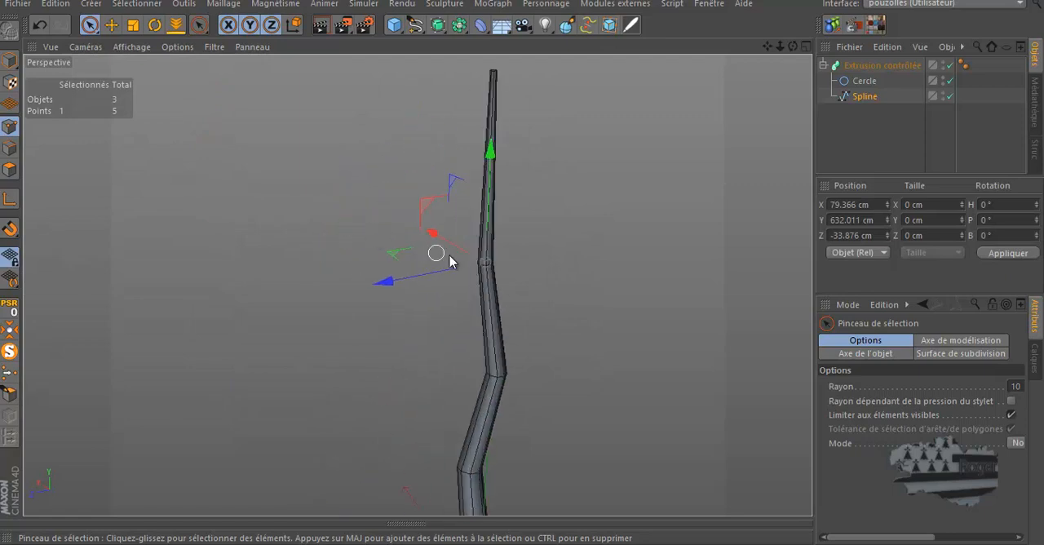
pyautogui.scroll(-2, 447, 117)
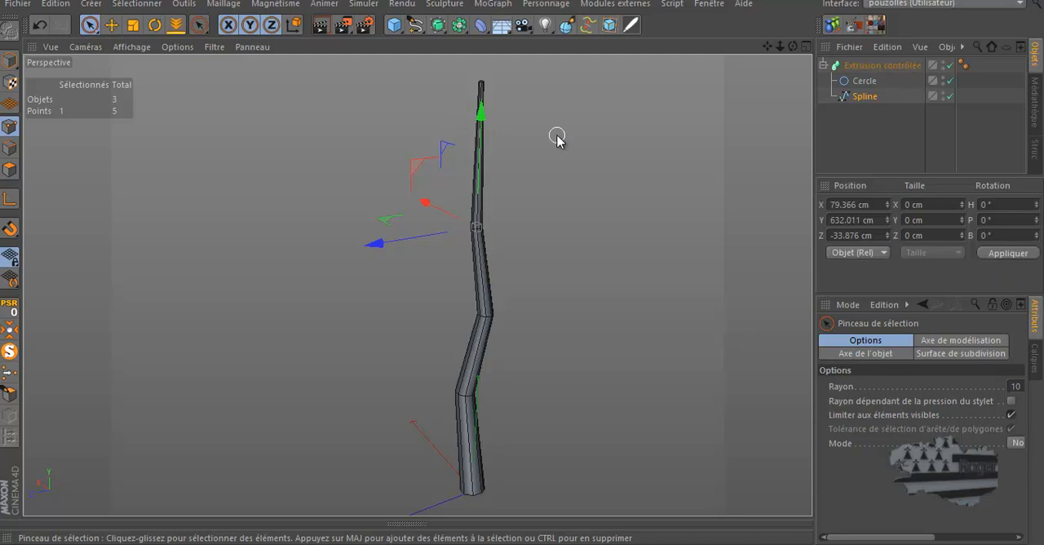
pyautogui.moveTo(415, 25); pyautogui.dragTo(543, 42)
pyautogui.middleClick(548, 256)
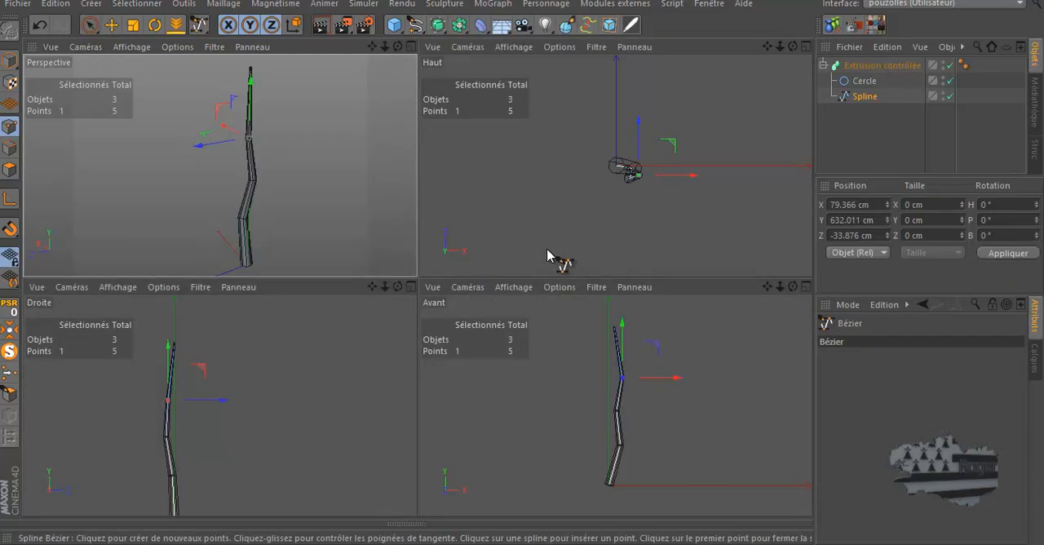
pyautogui.middleClick(548, 256)
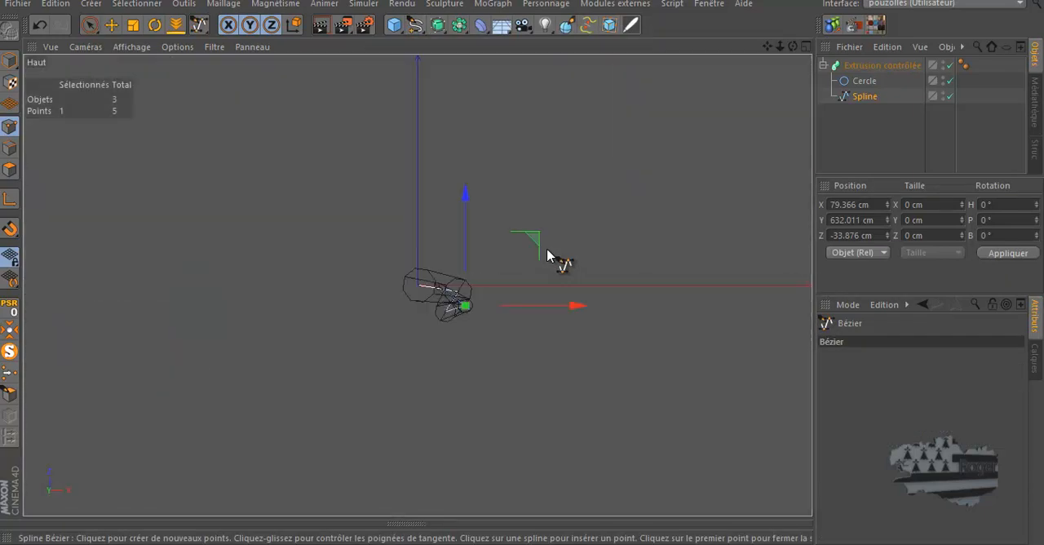
pyautogui.click(430, 278)
pyautogui.click(450, 259)
pyautogui.moveTo(456, 232); pyautogui.dragTo(462, 225)
pyautogui.click(473, 200)
pyautogui.click(499, 193)
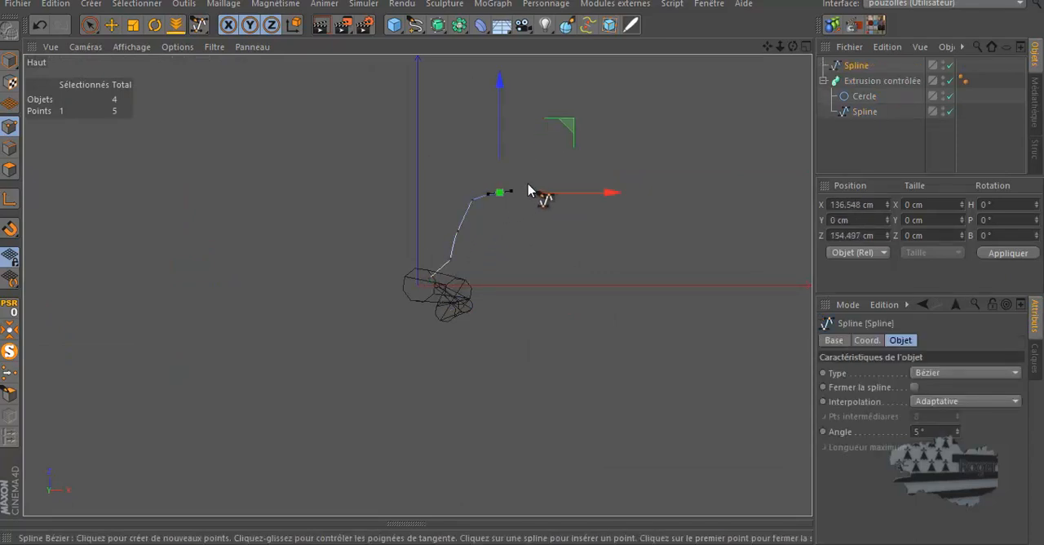
pyautogui.click(529, 167)
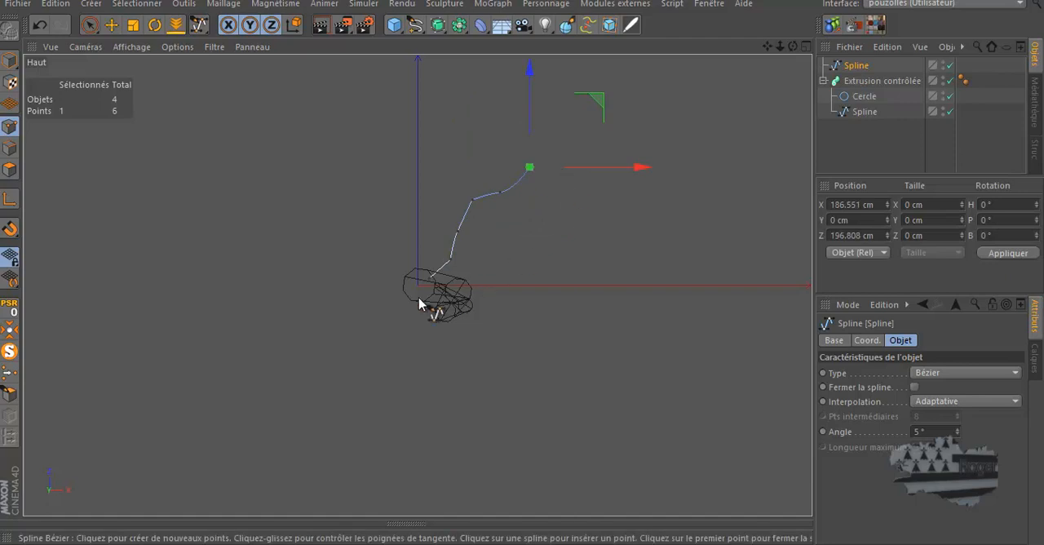
pyautogui.click(37, 31)
pyautogui.click(37, 31)
pyautogui.click(38, 31)
pyautogui.click(38, 29)
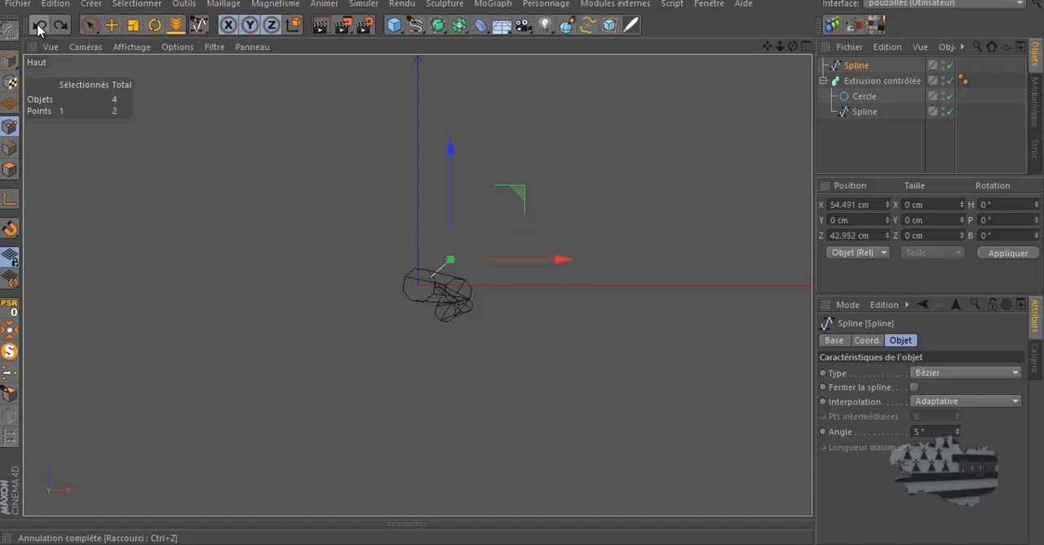
# Extend the spline to five points in a zigzag spanning about 131 cm in X and 200 cm in Z
pyautogui.click(457, 220)
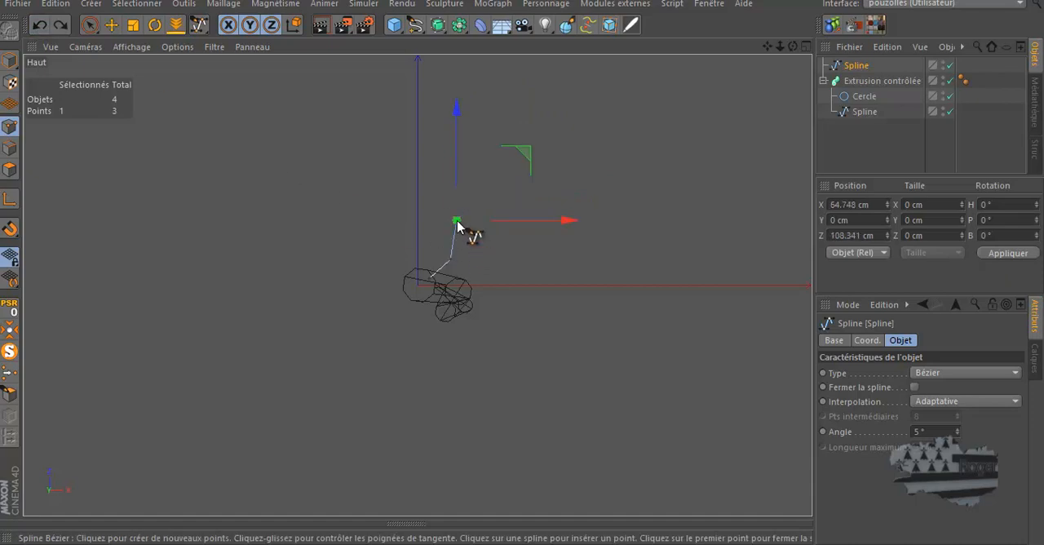
pyautogui.click(491, 193)
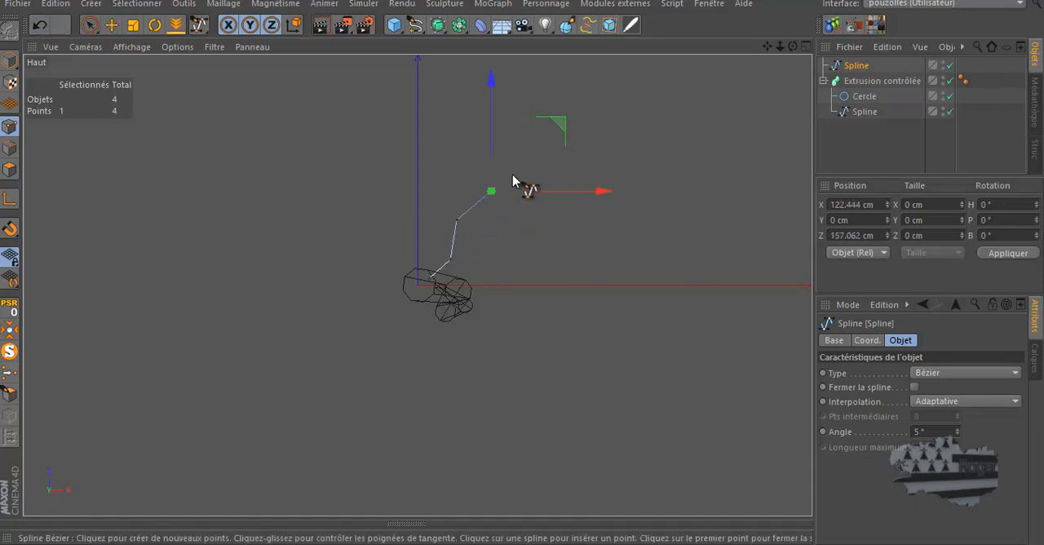
pyautogui.moveTo(503, 151); pyautogui.dragTo(519, 135)
pyautogui.click(39, 24)
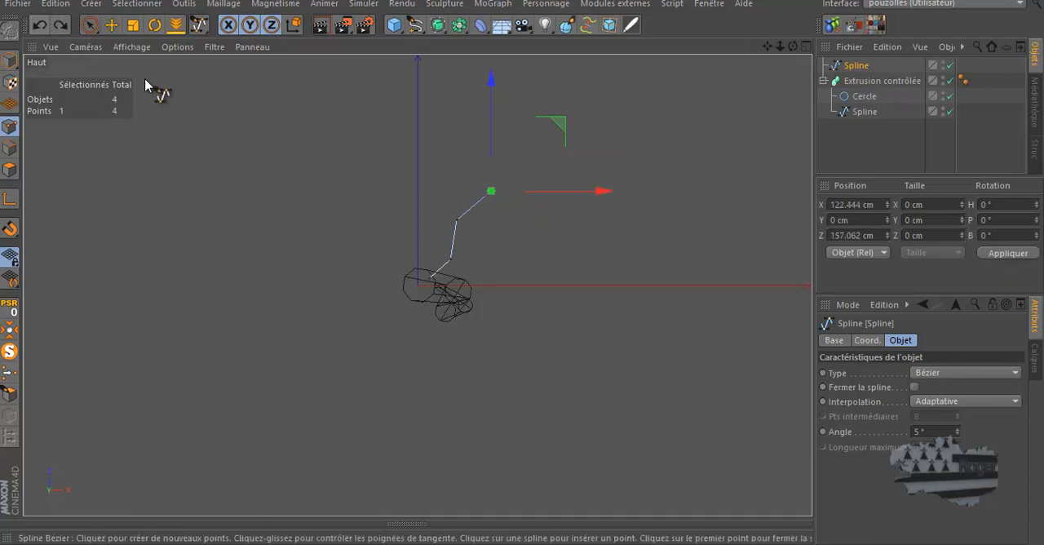
pyautogui.click(507, 158)
# Switch to model mode and raise the new spline to about 547 cm in Y in the perspective view
pyautogui.click(10, 60)
pyautogui.click(111, 24)
pyautogui.middleClick(181, 237)
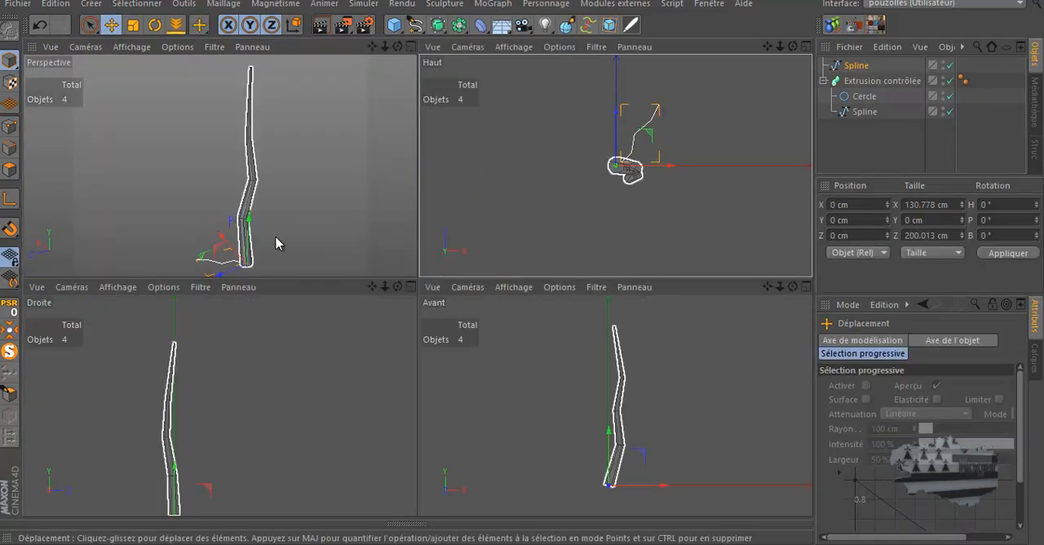
pyautogui.middleClick(280, 242)
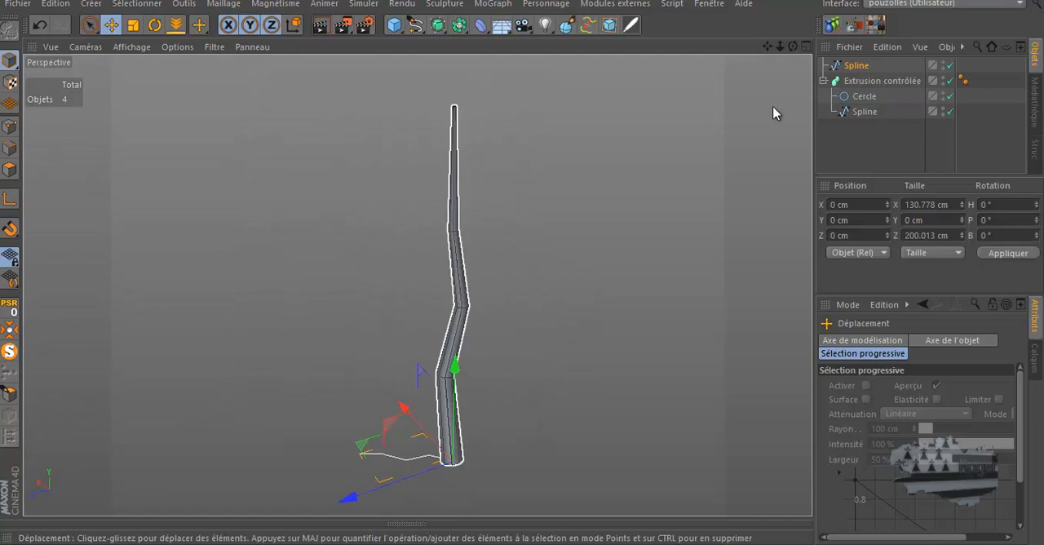
pyautogui.keyDown('alt'); pyautogui.moveTo(525, 269); pyautogui.dragTo(524, 269); pyautogui.keyUp('alt')
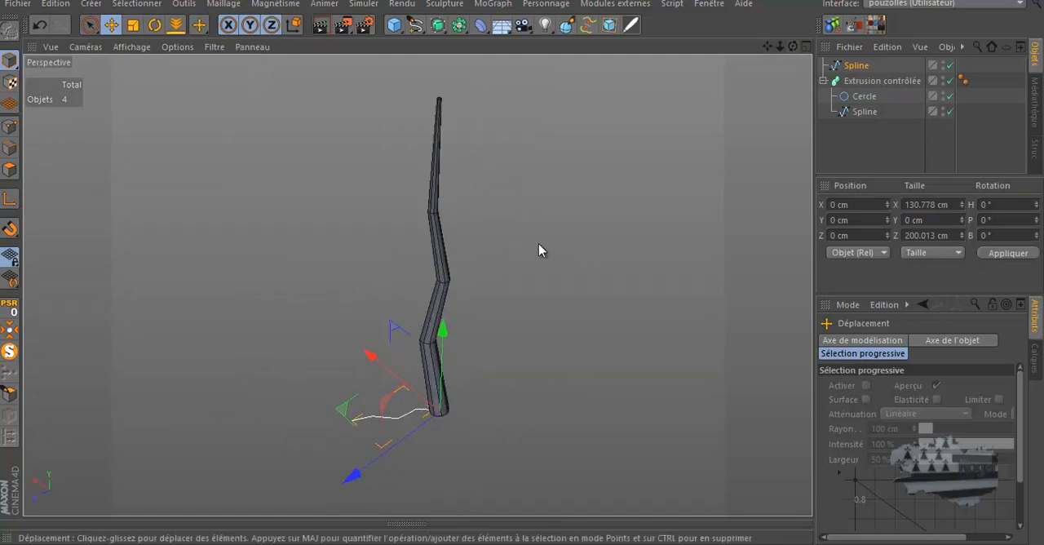
pyautogui.moveTo(440, 330); pyautogui.dragTo(446, 159)
pyautogui.keyDown('alt'); pyautogui.moveTo(522, 265); pyautogui.dragTo(522, 261); pyautogui.keyUp('alt')
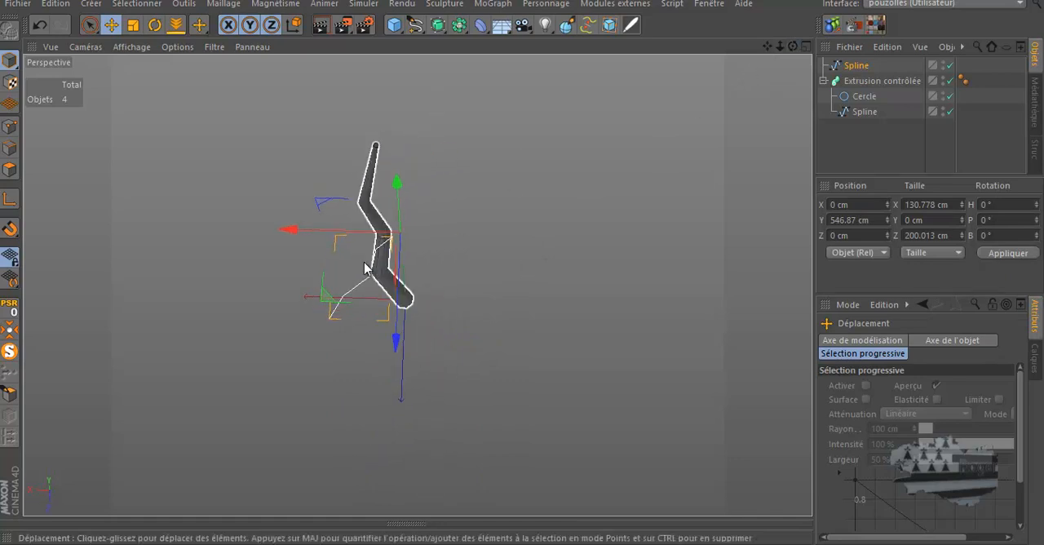
# Move the branch spline to about 39 cm in X and -45 cm in Z so it starts at the trunk
pyautogui.scroll(4, 355, 239)
pyautogui.scroll(3, 358, 236)
pyautogui.moveTo(368, 223); pyautogui.dragTo(334, 225)
pyautogui.moveTo(791, 45); pyautogui.dragTo(522, 268)
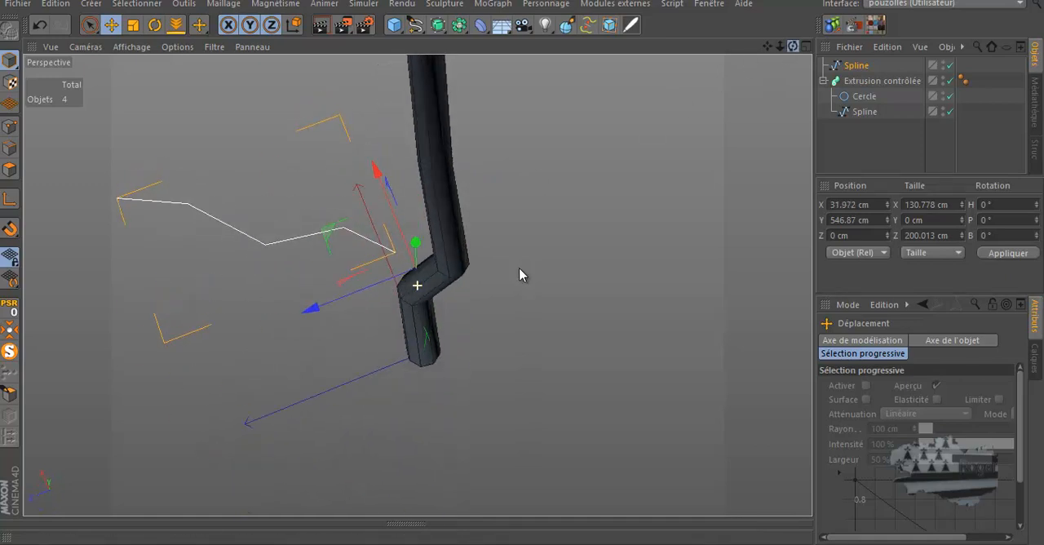
pyautogui.moveTo(311, 306); pyautogui.dragTo(362, 292)
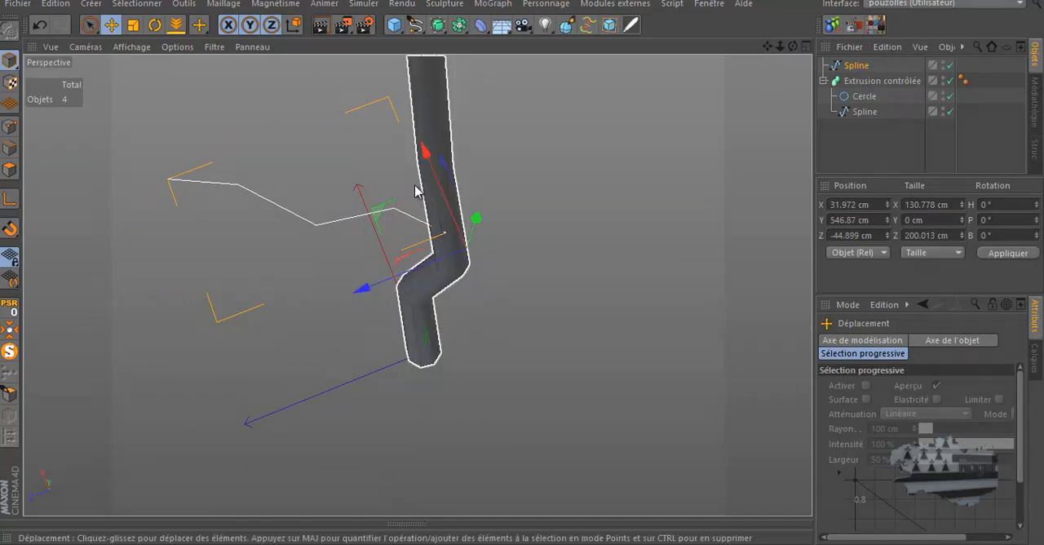
pyautogui.moveTo(429, 168); pyautogui.dragTo(427, 159)
# Add a second Extrusion contrôlée object to the scene for the branch
pyautogui.moveTo(792, 47); pyautogui.dragTo(523, 262)
pyautogui.moveTo(793, 46)
pyautogui.mouseDown()
pyautogui.moveTo(522, 265)
pyautogui.moveTo(791, 49)
pyautogui.mouseUp()
pyautogui.moveTo(521, 262); pyautogui.dragTo(520, 265)
pyautogui.moveTo(792, 46); pyautogui.dragTo(520, 262)
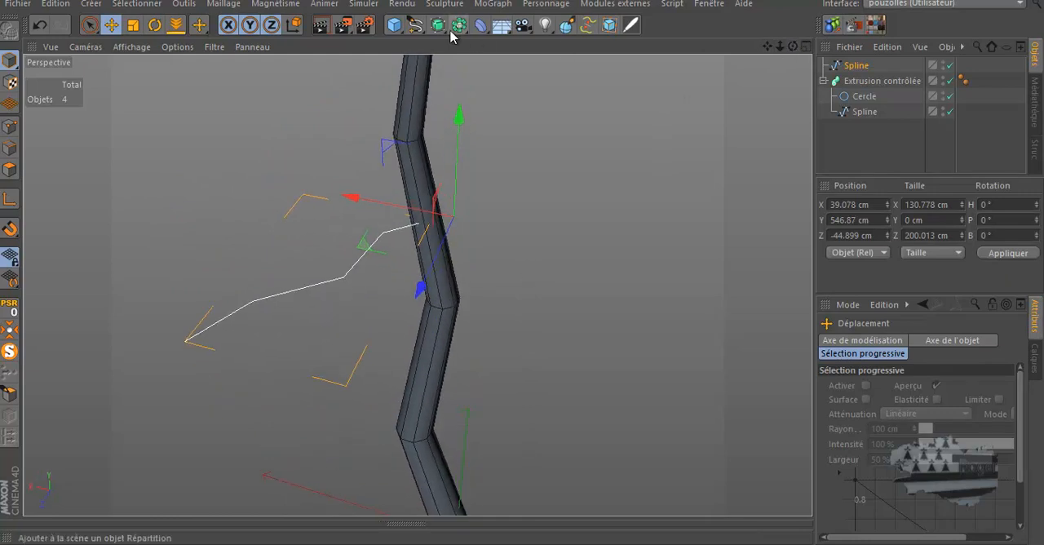
pyautogui.moveTo(458, 25); pyautogui.dragTo(489, 99)
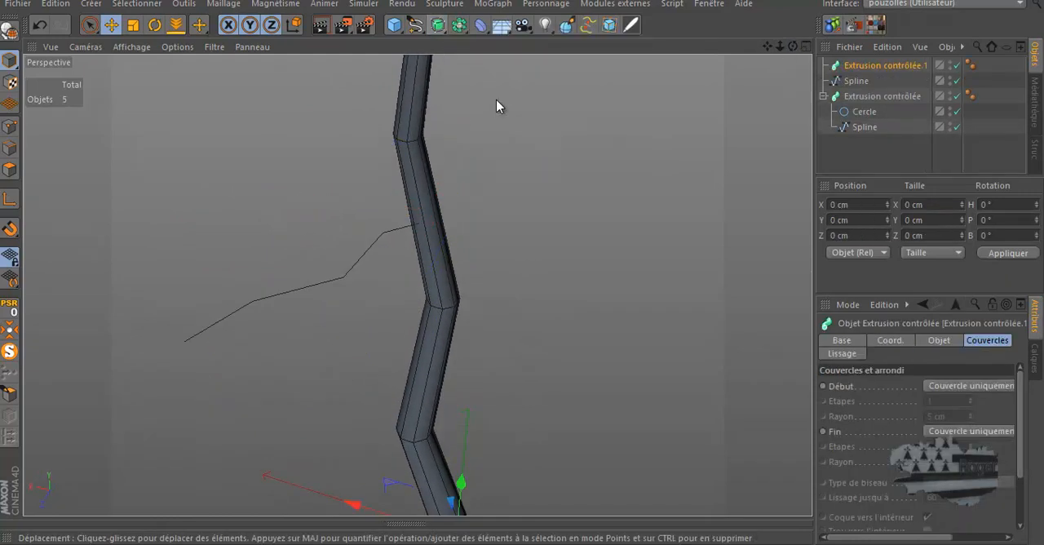
# Copy the trunk's Cercle profile and nest the copy with the branch Spline under the second Extrusion contrôlée
pyautogui.click(861, 113)
pyautogui.moveTo(861, 112); pyautogui.dragTo(862, 77)
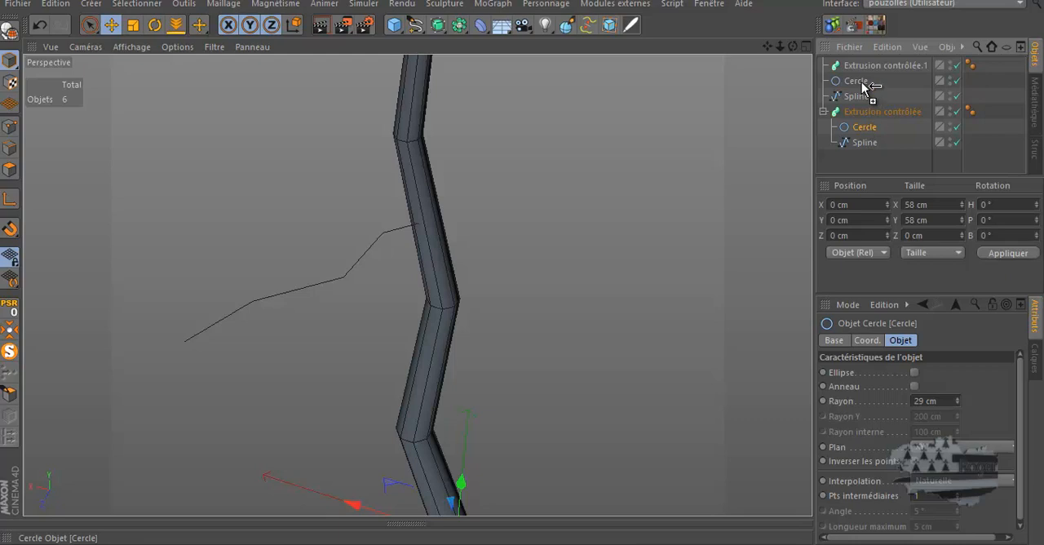
pyautogui.keyDown('ctrl'); pyautogui.moveTo(863, 85); pyautogui.dragTo(863, 88); pyautogui.keyUp('ctrl')
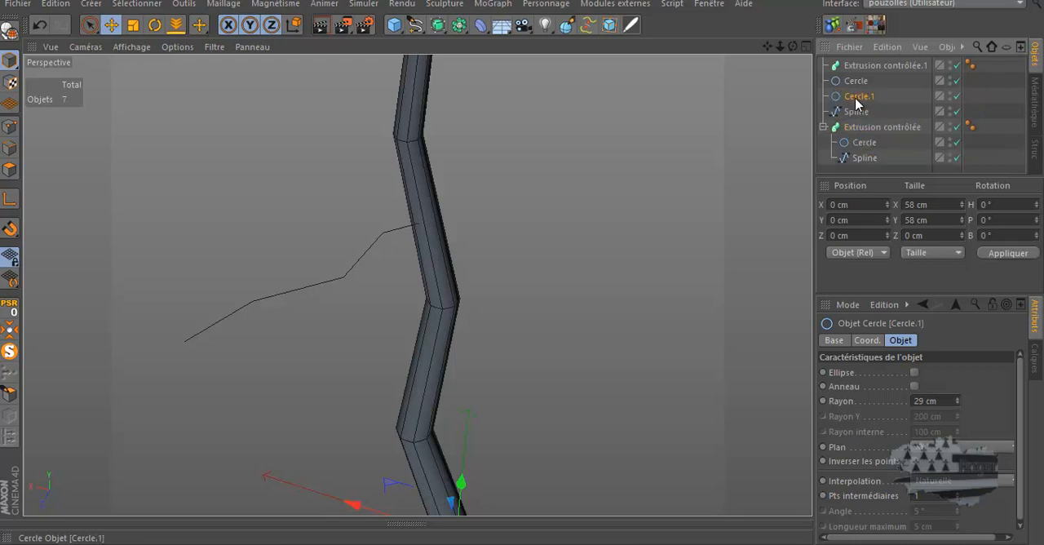
pyautogui.press('Delete')
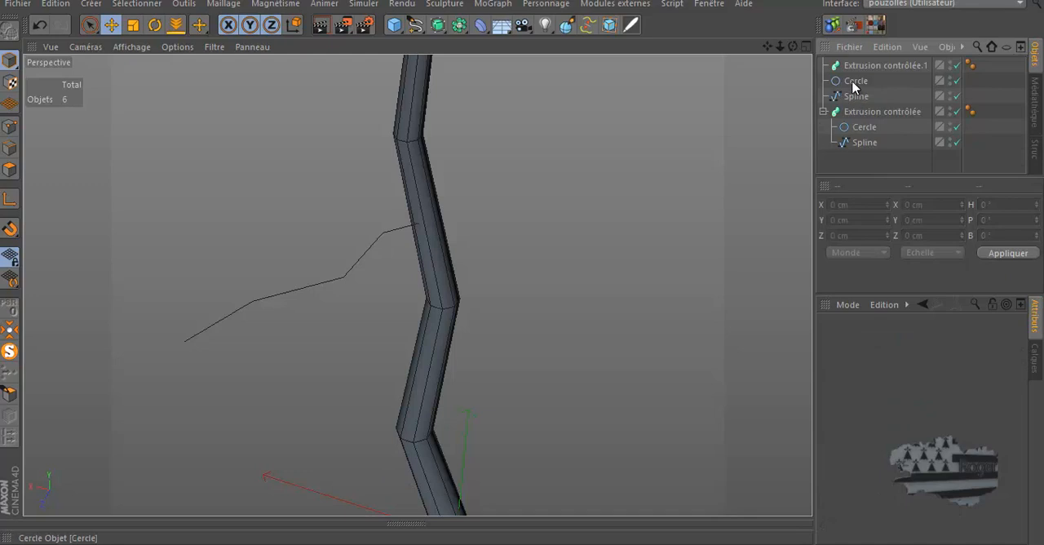
pyautogui.click(855, 82)
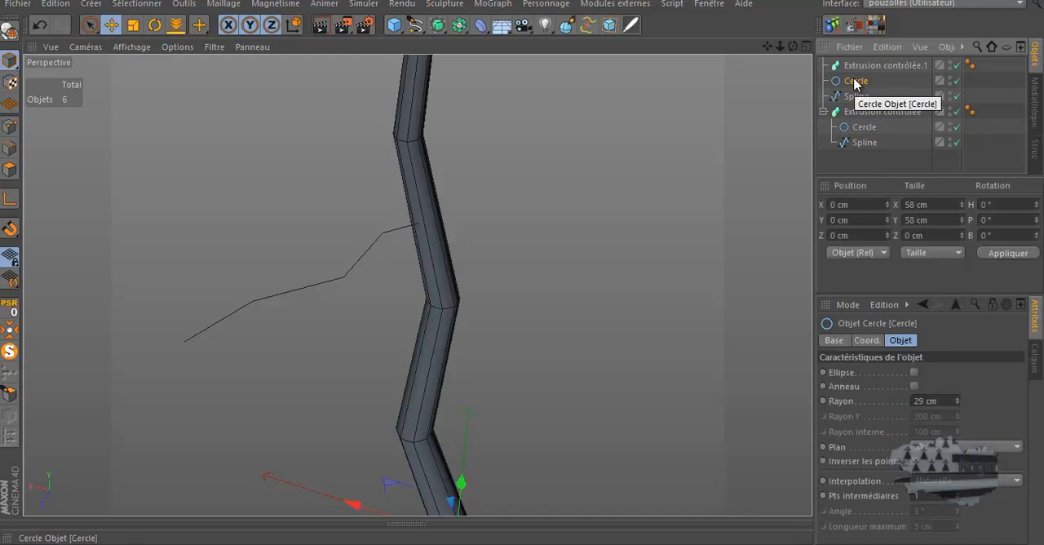
pyautogui.moveTo(885, 80)
pyautogui.mouseDown()
pyautogui.moveTo(842, 97)
pyautogui.moveTo(865, 69)
pyautogui.mouseUp()
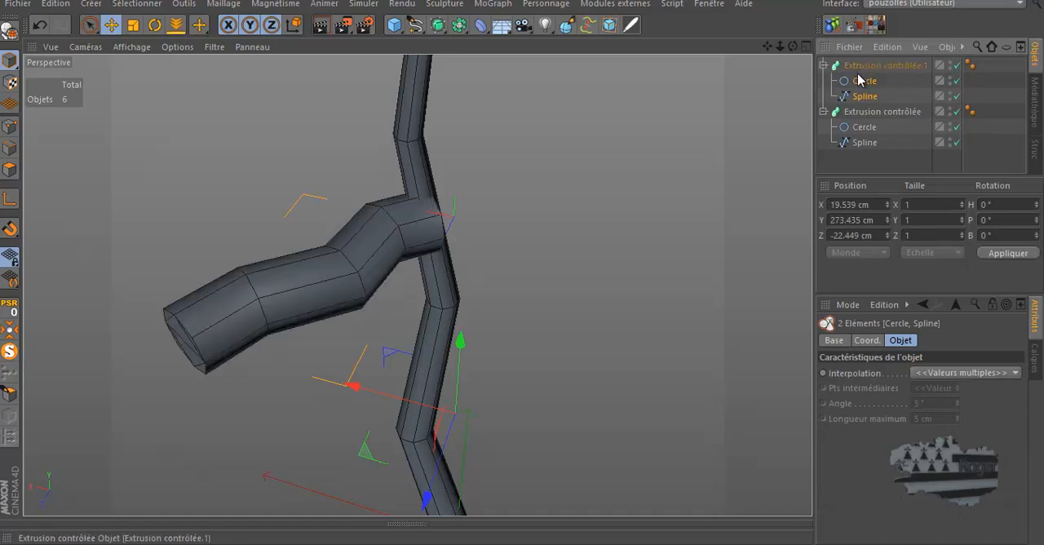
# Set the branch Cercle's radius to 9 cm and shift the branch Spline to about 52 cm in X
pyautogui.click(860, 82)
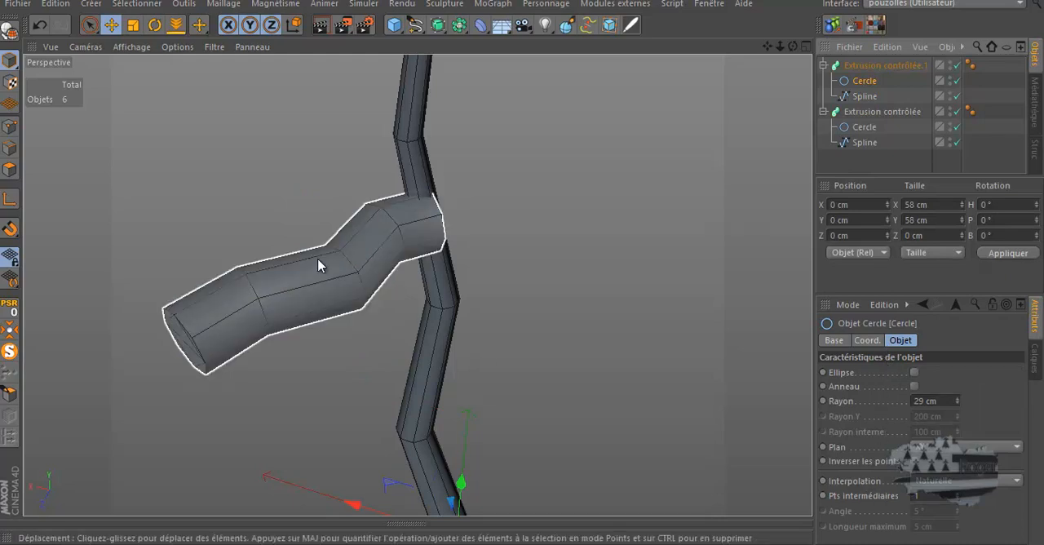
pyautogui.moveTo(957, 403); pyautogui.dragTo(957, 403)
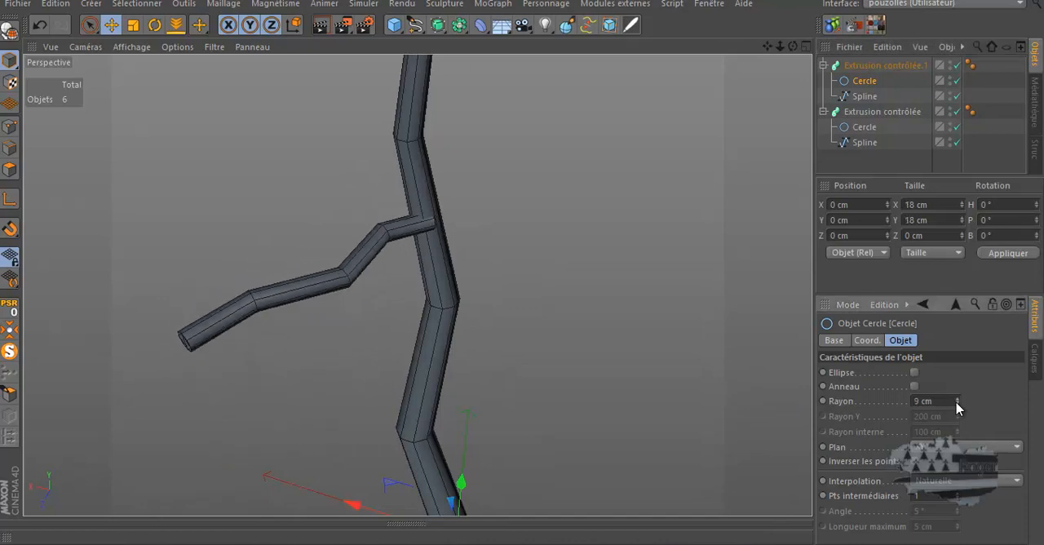
pyautogui.moveTo(801, 51)
pyautogui.mouseDown()
pyautogui.moveTo(527, 266)
pyautogui.moveTo(801, 46)
pyautogui.mouseUp()
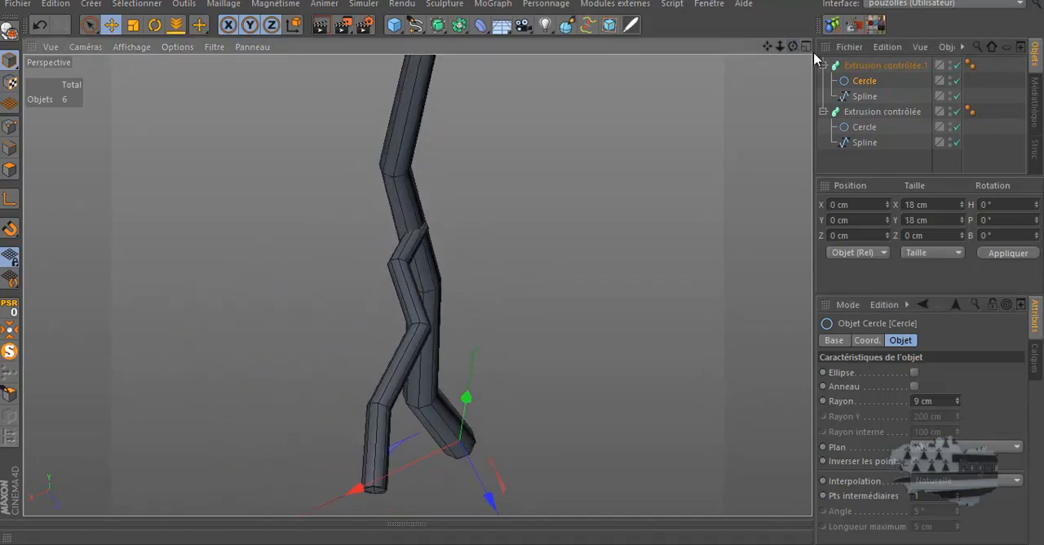
pyautogui.click(856, 97)
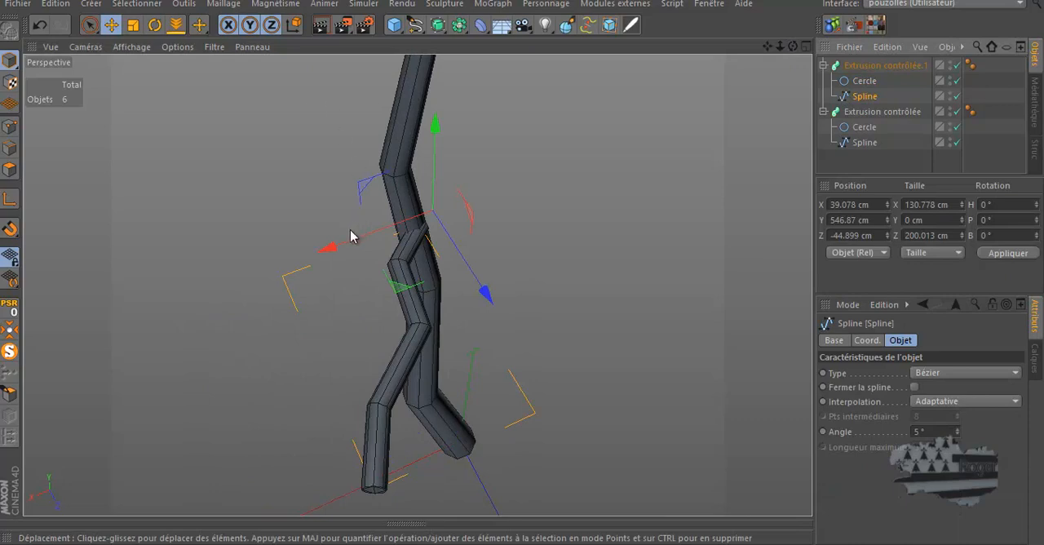
pyautogui.moveTo(334, 246); pyautogui.dragTo(326, 250)
pyautogui.moveTo(792, 45); pyautogui.dragTo(522, 267)
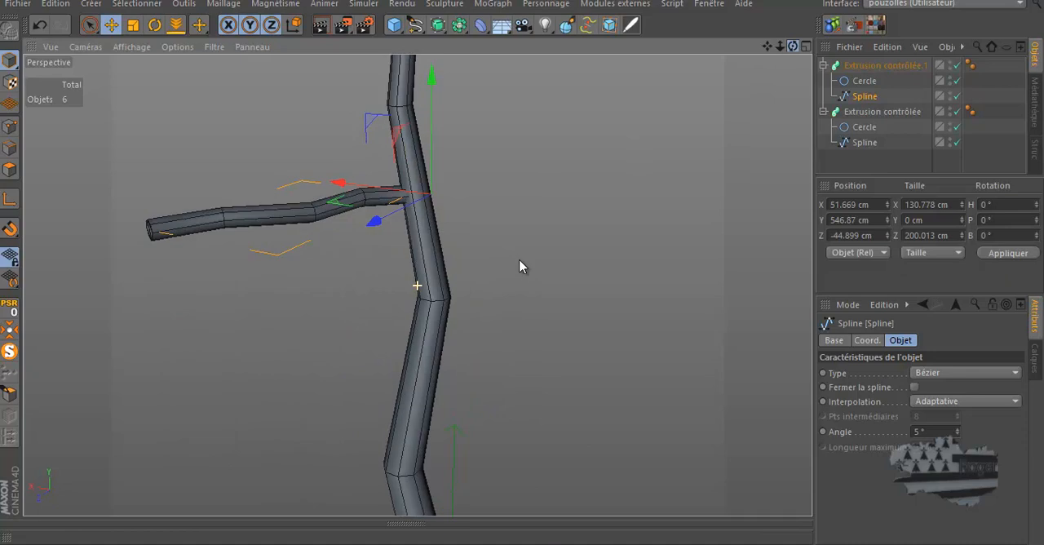
# Taper the branch by setting its Extrusion contrôlée end scale to 16 %
pyautogui.click(868, 67)
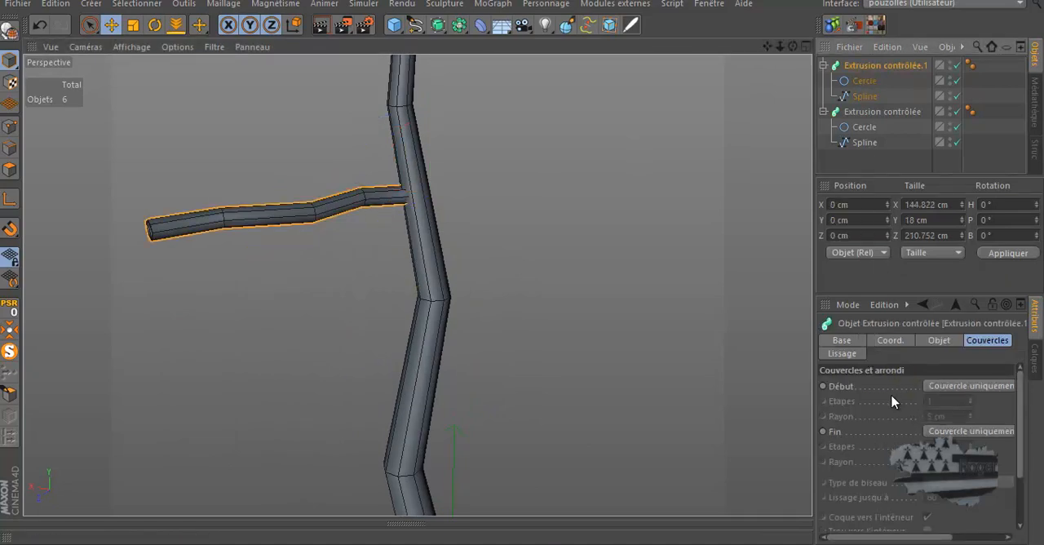
pyautogui.click(935, 341)
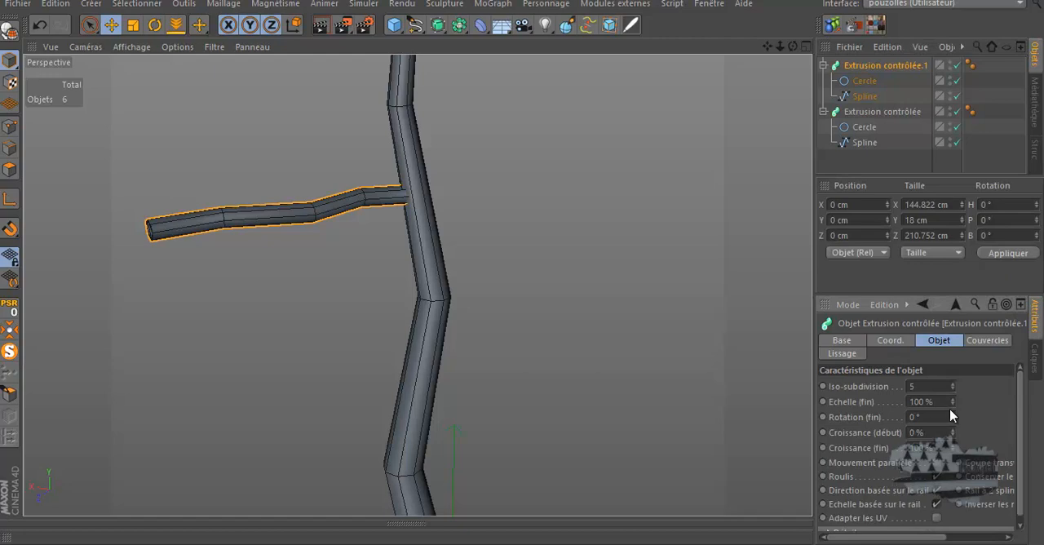
pyautogui.moveTo(951, 403); pyautogui.dragTo(951, 404)
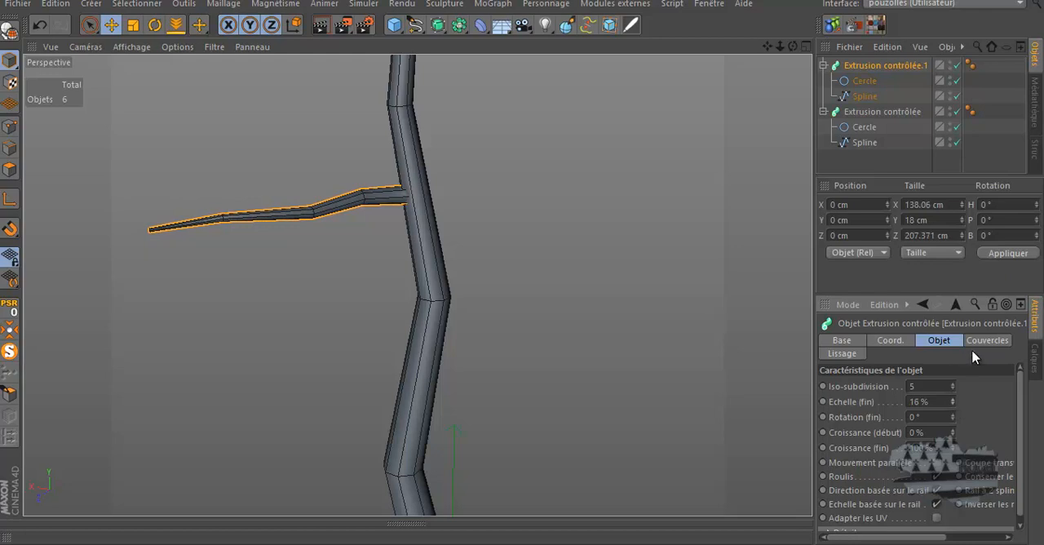
# Set both the start and end caps of the branch's Extrusion contrôlée to Sans
pyautogui.click(985, 342)
pyautogui.click(958, 394)
pyautogui.click(954, 400)
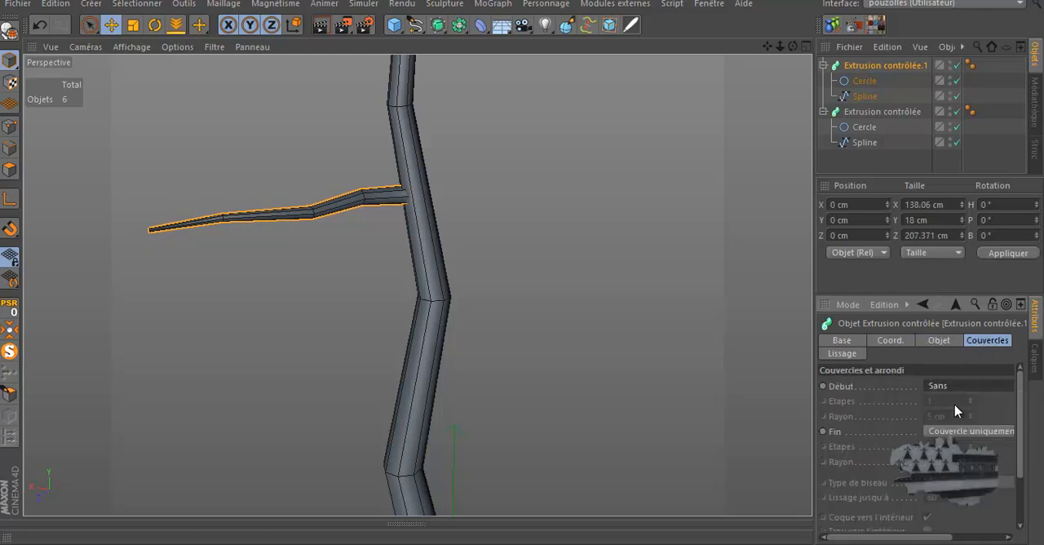
pyautogui.click(953, 431)
pyautogui.click(950, 446)
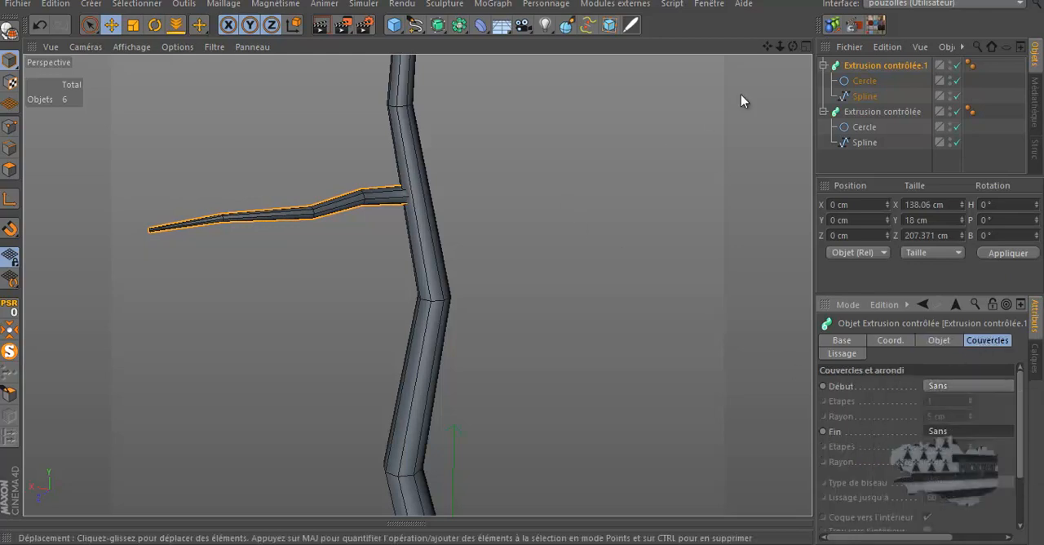
# Set the branch Spline's interpolation to Naturelle
pyautogui.click(865, 96)
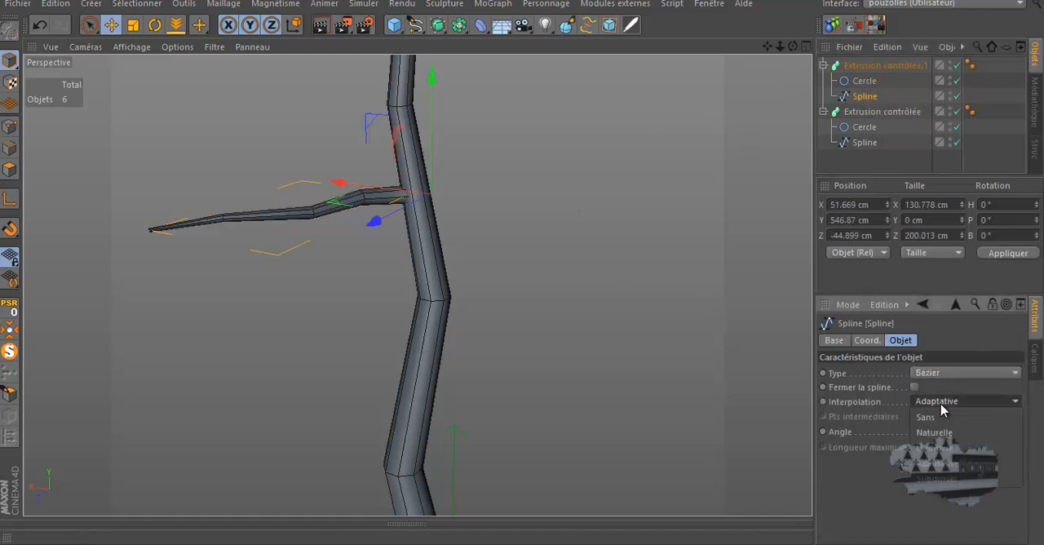
pyautogui.click(942, 408)
pyautogui.click(936, 433)
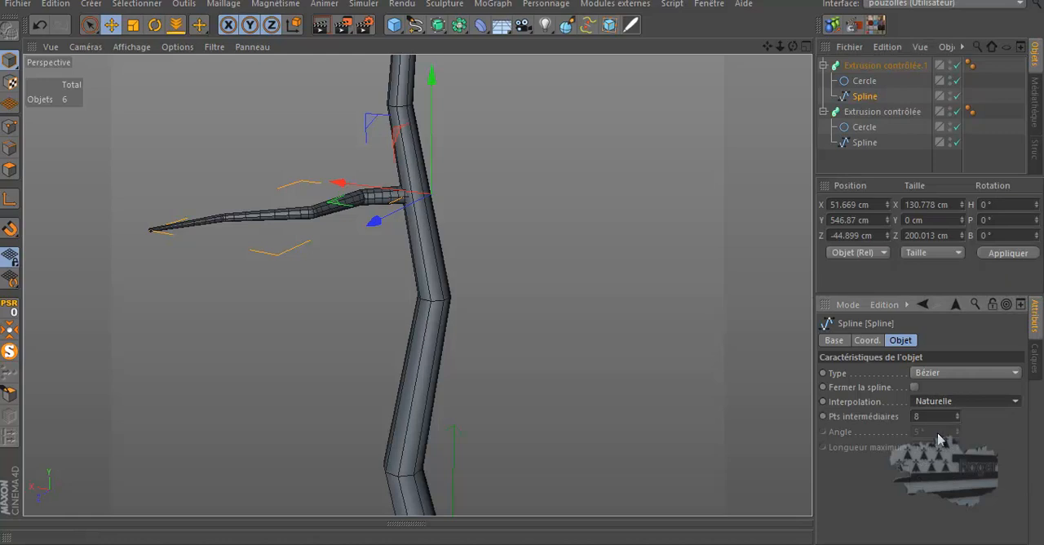
# Set the branch Spline's interpolation to Adaptative
pyautogui.click(945, 406)
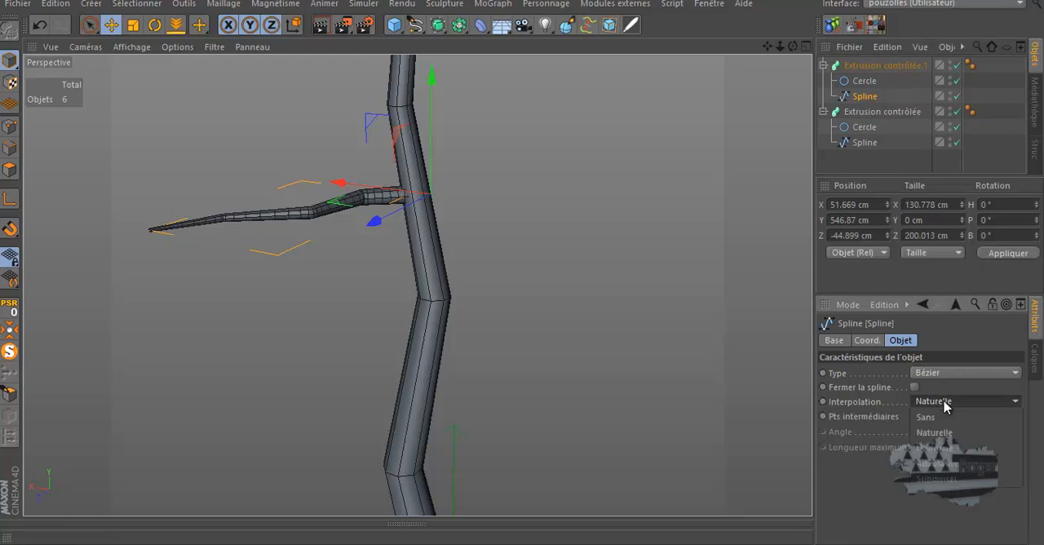
pyautogui.click(938, 463)
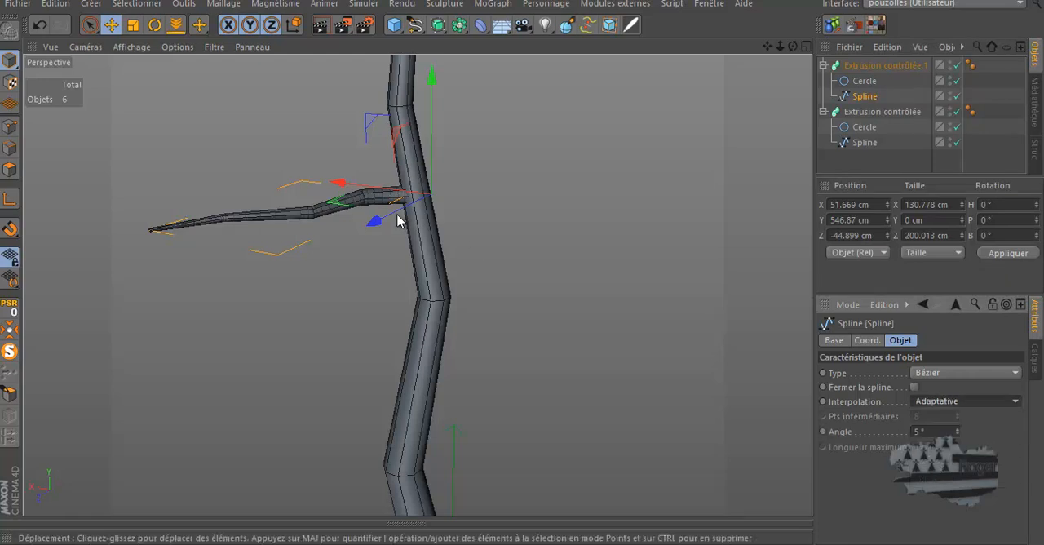
pyautogui.scroll(3, 256, 196)
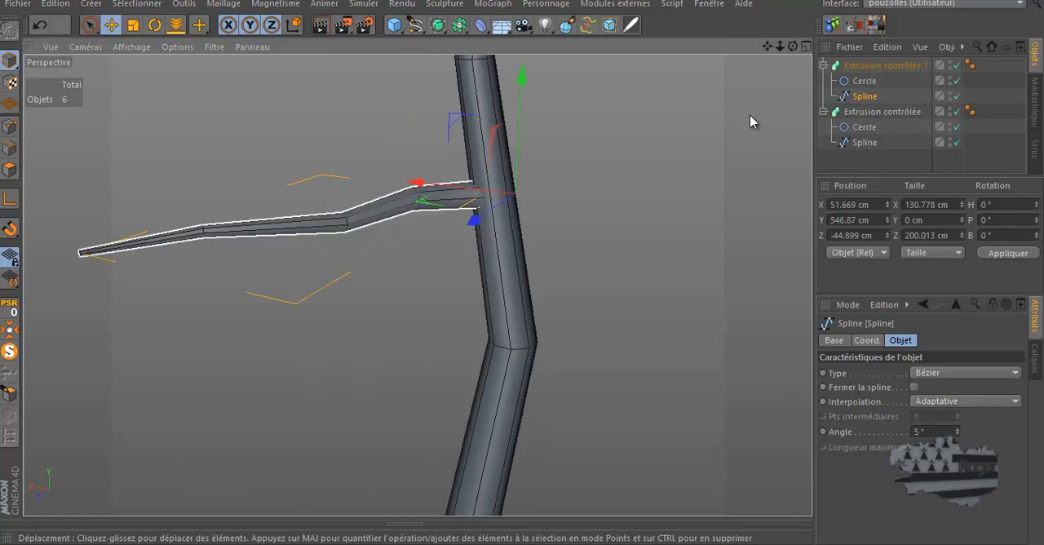
pyautogui.moveTo(793, 47); pyautogui.dragTo(522, 269)
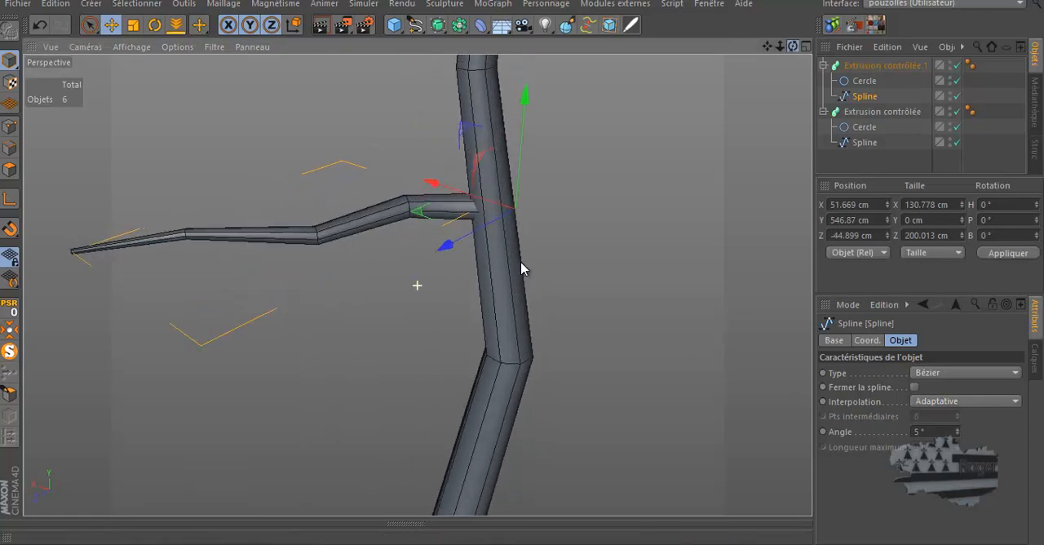
# Select the three outer points of the branch Spline and raise them to about 34 cm in Y
pyautogui.click(133, 25)
pyautogui.moveTo(89, 24); pyautogui.dragTo(90, 27)
pyautogui.click(90, 26)
pyautogui.click(10, 126)
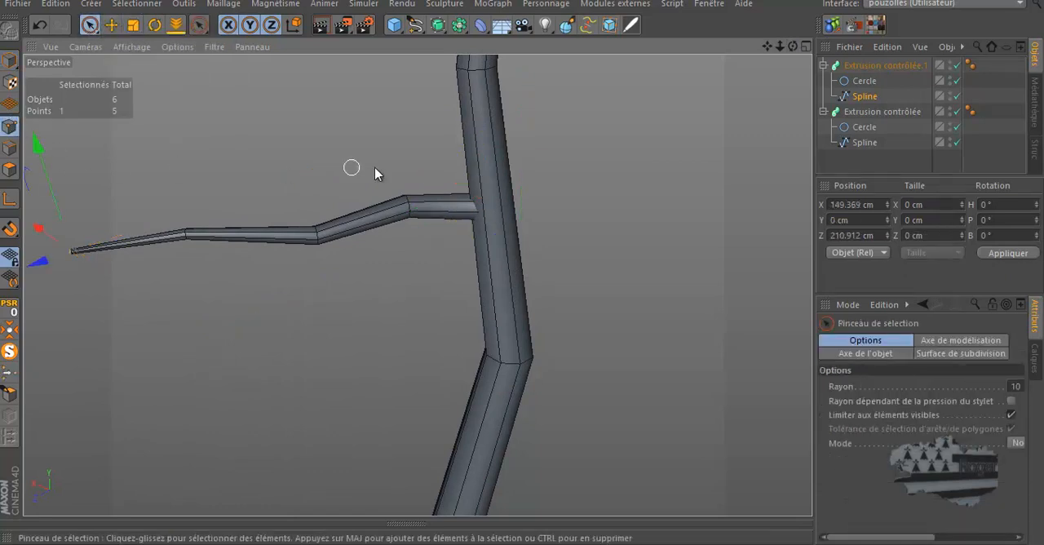
pyautogui.scroll(-2, 656, 105)
pyautogui.scroll(-1, 659, 120)
pyautogui.moveTo(791, 46)
pyautogui.mouseDown()
pyautogui.moveTo(521, 256)
pyautogui.moveTo(523, 270)
pyautogui.moveTo(441, 184)
pyautogui.moveTo(287, 180)
pyautogui.mouseUp()
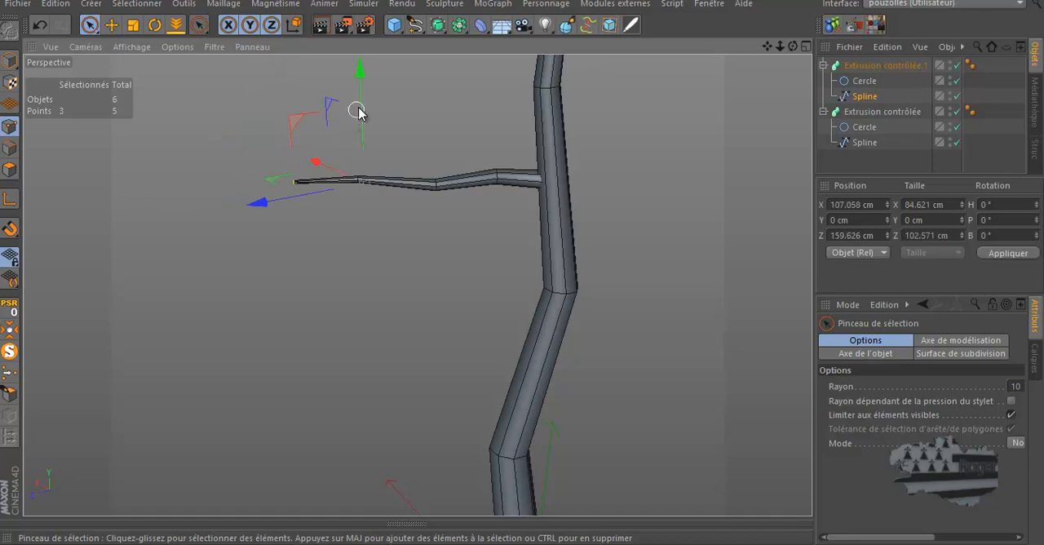
pyautogui.moveTo(360, 114); pyautogui.dragTo(361, 69)
# Move the branch Spline's two end points to about 84 cm in Y and 156 cm in Z
pyautogui.moveTo(405, 109)
pyautogui.mouseDown()
pyautogui.moveTo(354, 144)
pyautogui.moveTo(281, 147)
pyautogui.mouseUp()
pyautogui.moveTo(321, 98); pyautogui.dragTo(328, 58)
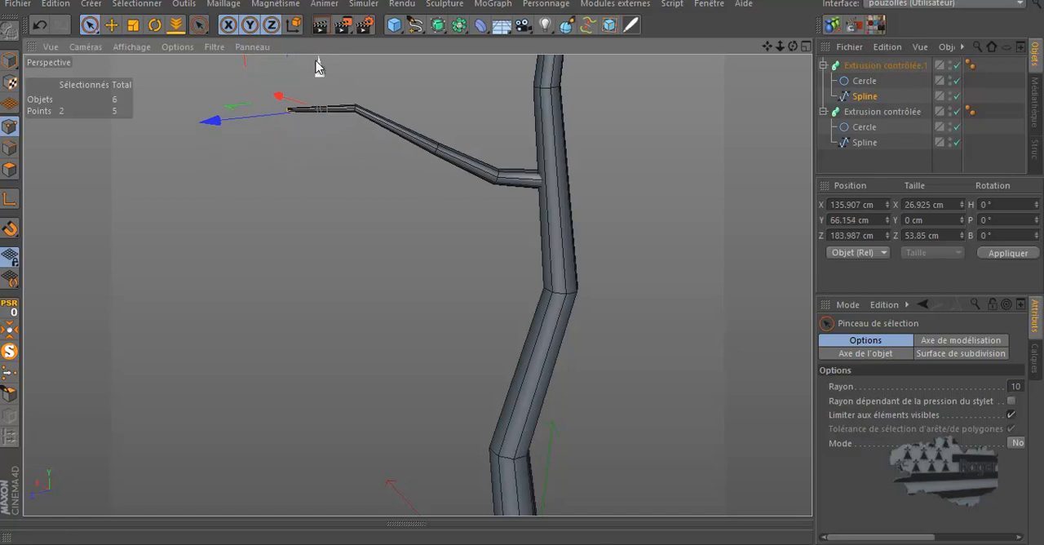
pyautogui.moveTo(522, 263); pyautogui.dragTo(522, 261)
pyautogui.moveTo(793, 47); pyautogui.dragTo(521, 261)
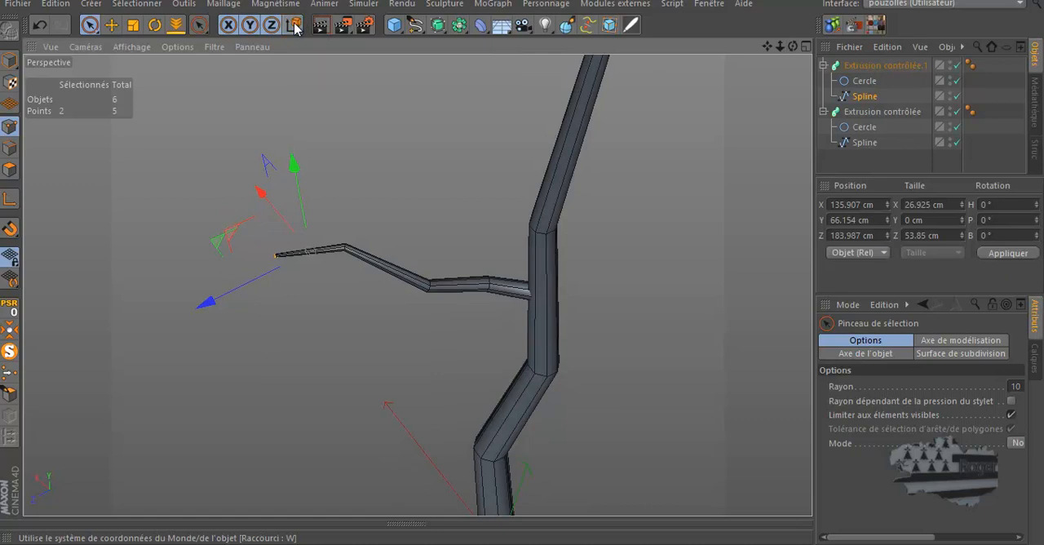
pyautogui.moveTo(234, 238); pyautogui.dragTo(263, 208)
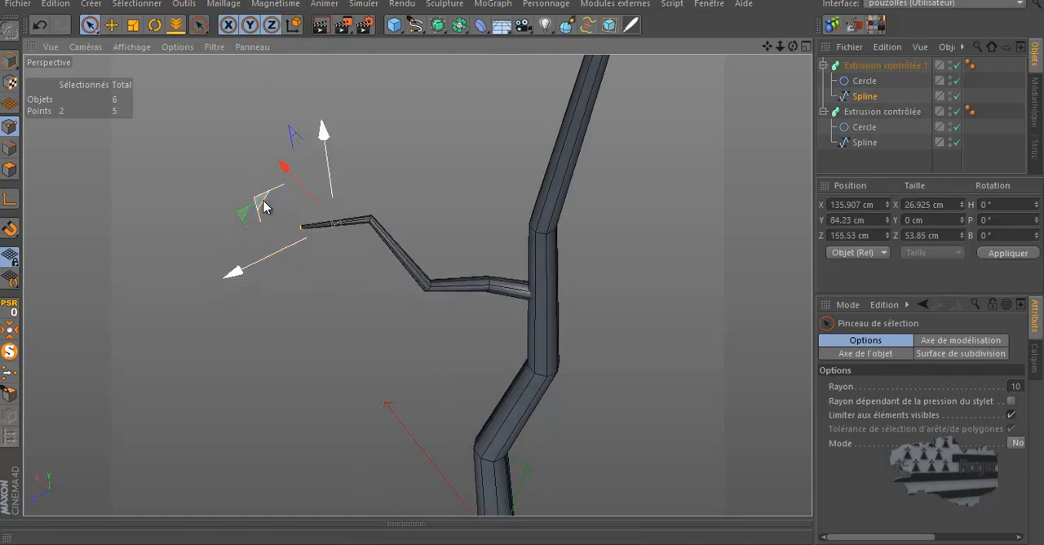
# Bend the branch's tip by moving its end point to about 171 cm in X and 76 cm in Z
pyautogui.moveTo(792, 46); pyautogui.dragTo(724, 78)
pyautogui.click(305, 232)
pyautogui.moveTo(213, 231); pyautogui.dragTo(272, 187)
pyautogui.moveTo(797, 46); pyautogui.dragTo(522, 261)
pyautogui.moveTo(83, 201); pyautogui.dragTo(232, 175)
pyautogui.moveTo(522, 263); pyautogui.dragTo(521, 263)
pyautogui.moveTo(305, 220); pyautogui.dragTo(295, 309)
pyautogui.moveTo(792, 48); pyautogui.dragTo(622, 70)
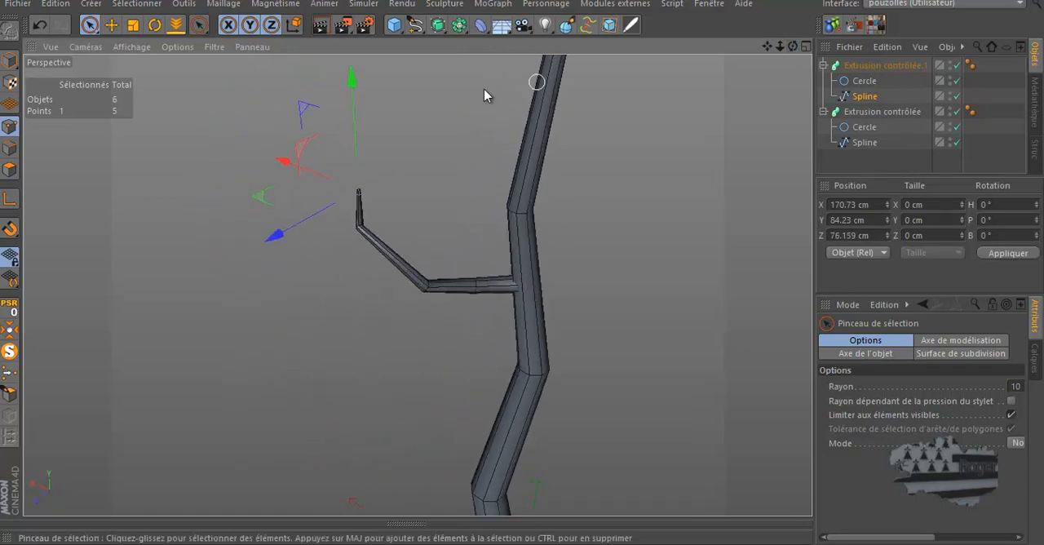
# Move the branch's tip point to about 142 cm in X, 160 cm in Y and 163 cm in Z
pyautogui.moveTo(350, 88); pyautogui.dragTo(354, 23)
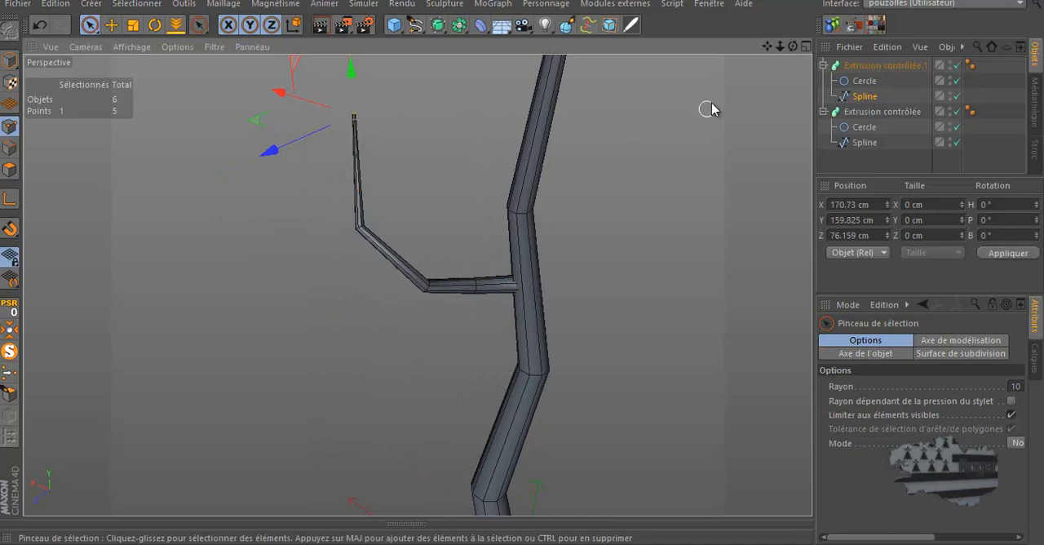
pyautogui.moveTo(788, 46)
pyautogui.mouseDown()
pyautogui.moveTo(531, 272)
pyautogui.moveTo(521, 261)
pyautogui.mouseUp()
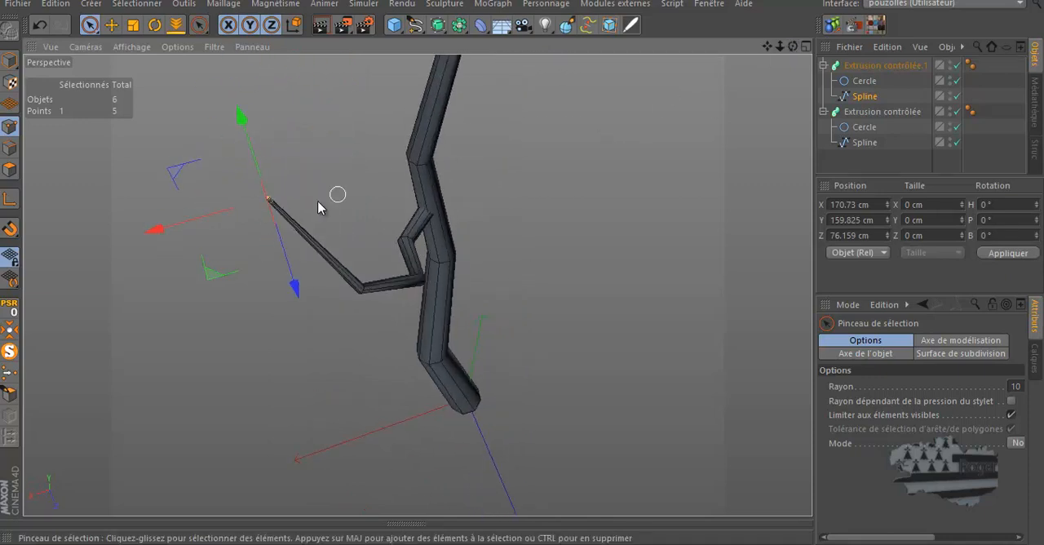
pyautogui.moveTo(183, 234); pyautogui.dragTo(222, 231)
pyautogui.moveTo(793, 46); pyautogui.dragTo(520, 261)
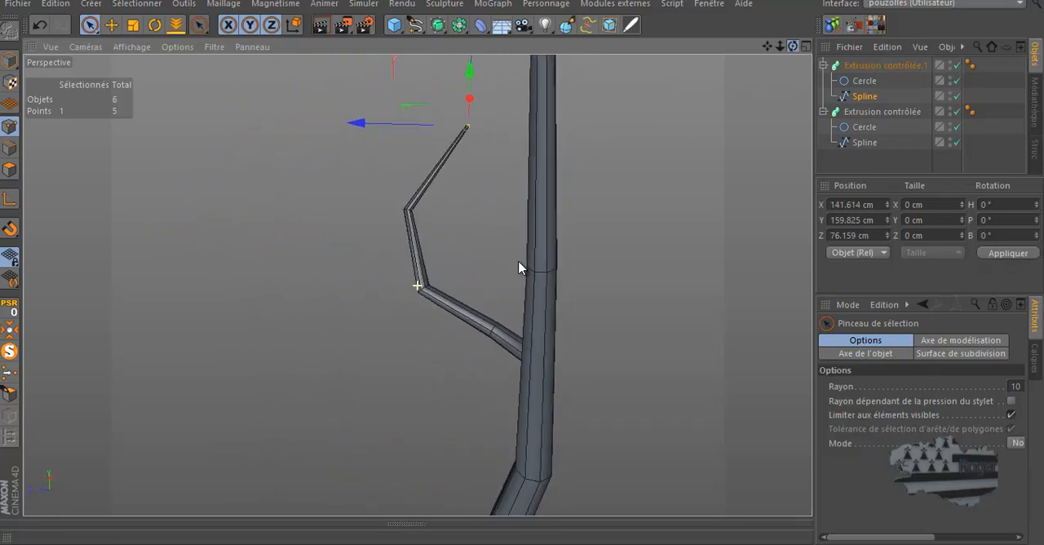
pyautogui.moveTo(404, 135); pyautogui.dragTo(306, 173)
pyautogui.moveTo(792, 47); pyautogui.dragTo(522, 267)
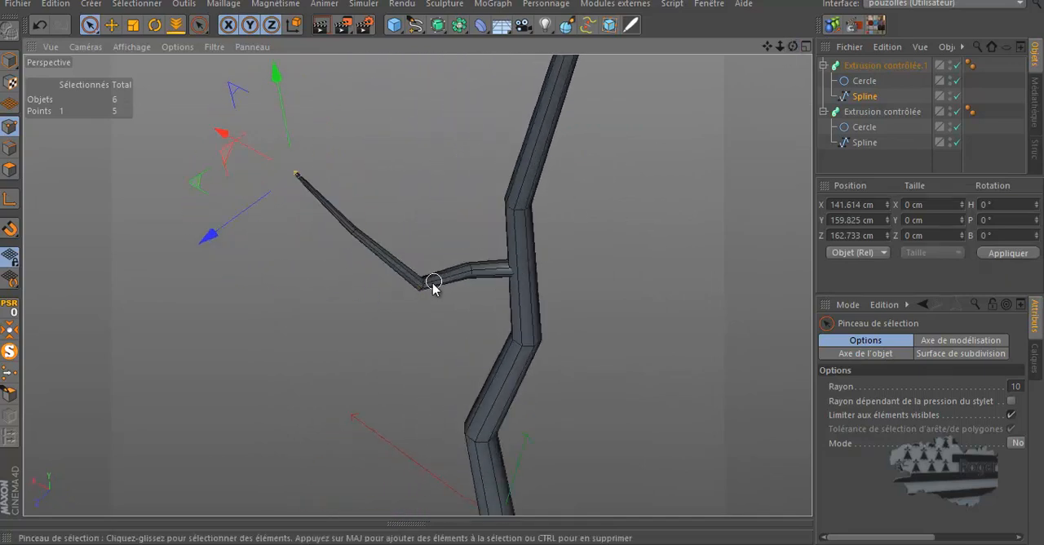
# Shift the middle point of the branch Spline to about 90 cm in Z
pyautogui.click(421, 286)
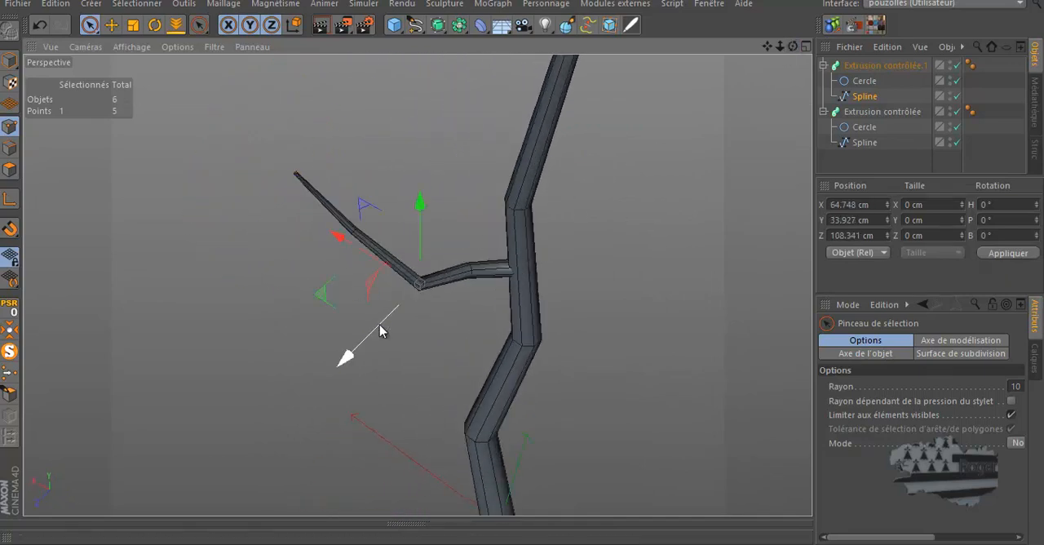
pyautogui.moveTo(380, 330); pyautogui.dragTo(393, 319)
pyautogui.moveTo(793, 48); pyautogui.dragTo(514, 259)
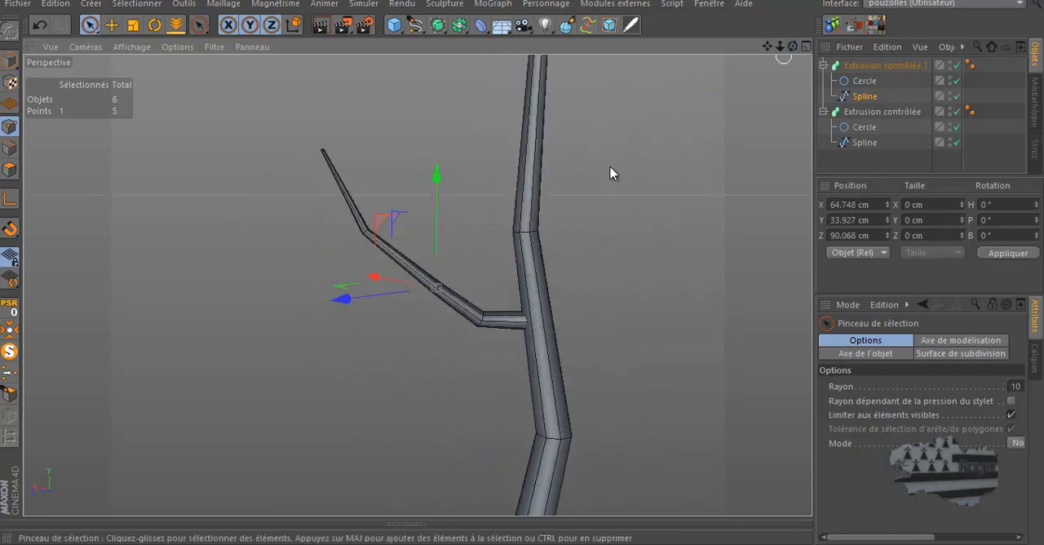
pyautogui.scroll(-3, 459, 372)
pyautogui.moveTo(767, 46); pyautogui.dragTo(481, 287)
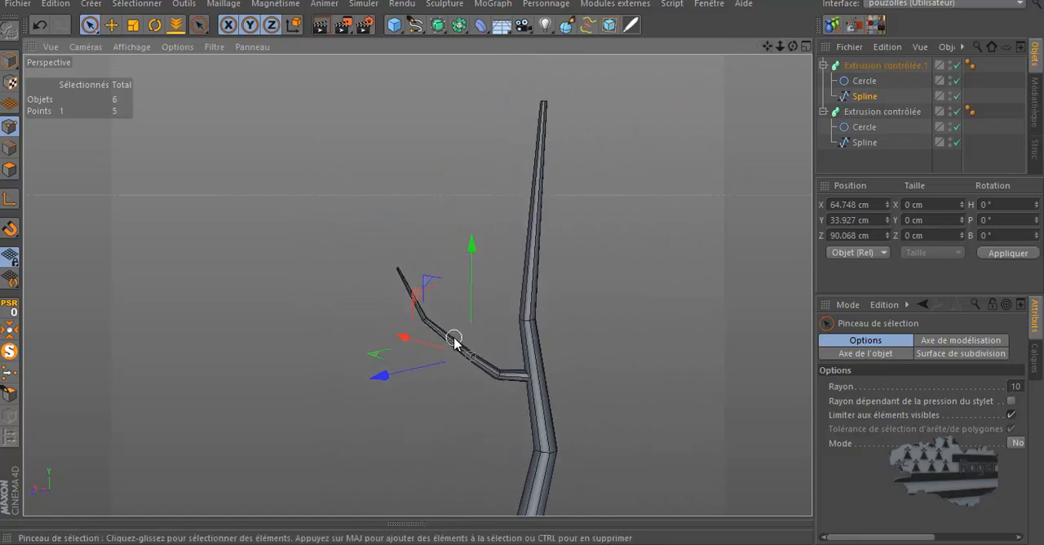
pyautogui.scroll(2, 455, 340)
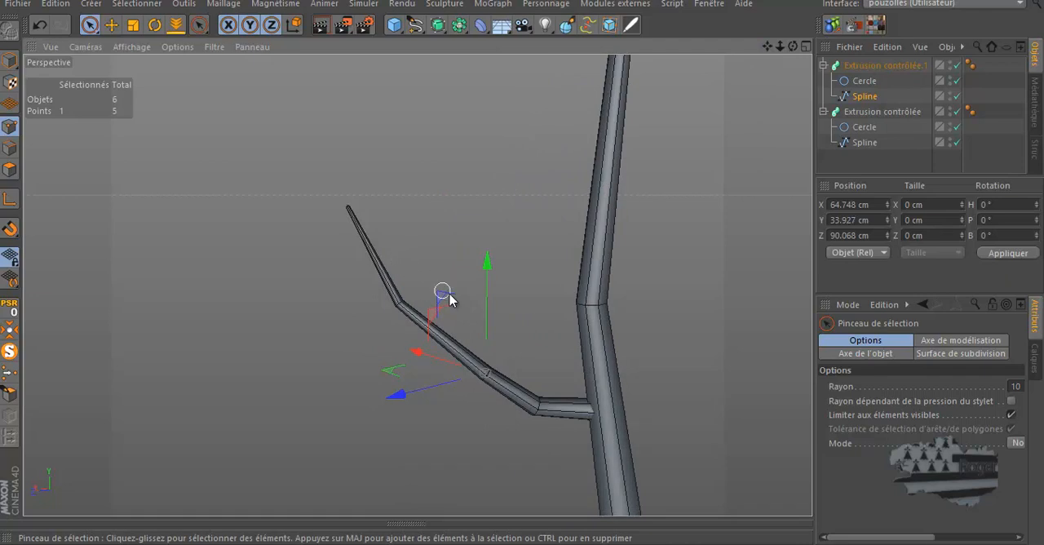
pyautogui.scroll(-3, 471, 356)
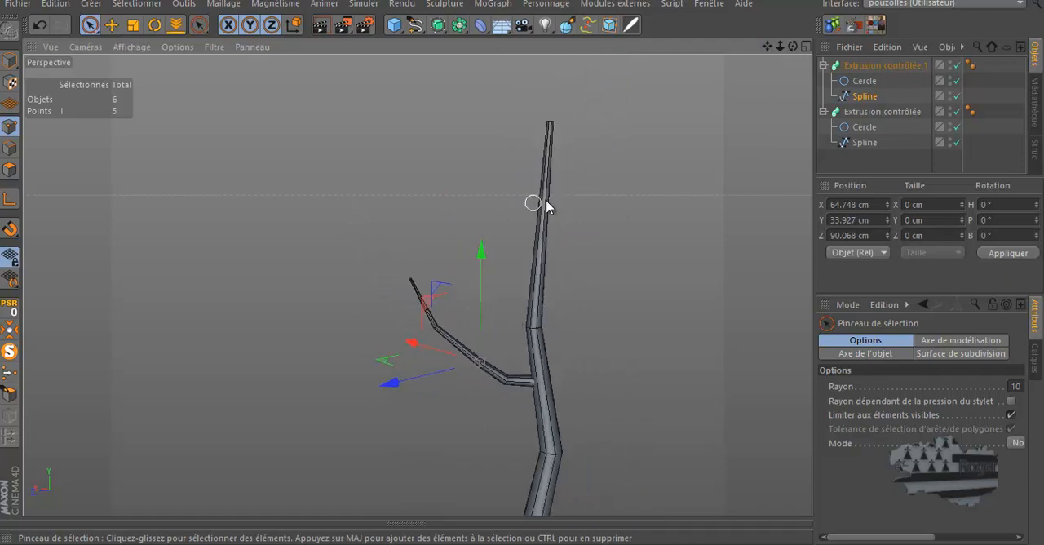
pyautogui.moveTo(792, 47); pyautogui.dragTo(758, 91)
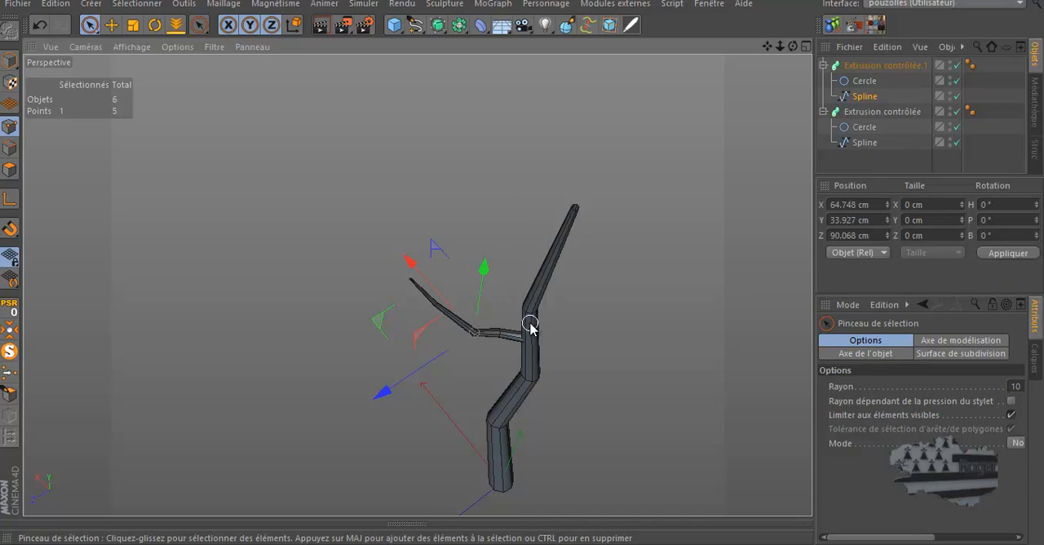
pyautogui.moveTo(792, 47)
pyautogui.mouseDown()
pyautogui.moveTo(525, 273)
pyautogui.moveTo(792, 49)
pyautogui.mouseUp()
# Duplicate the branch's Extrusion contrôlée and raise the copy to about 524 cm in Y on the upper trunk
pyautogui.click(824, 66)
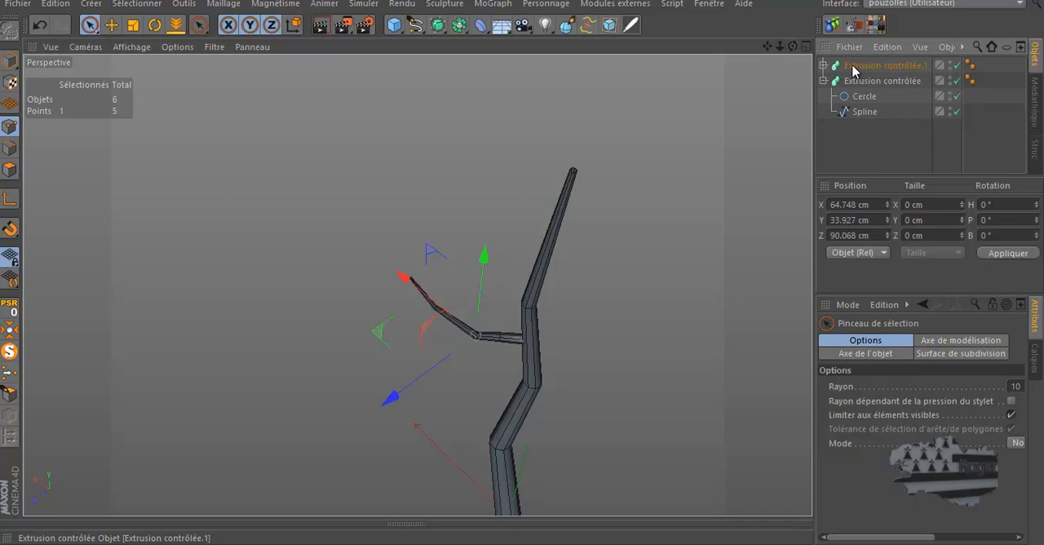
pyautogui.click(862, 68)
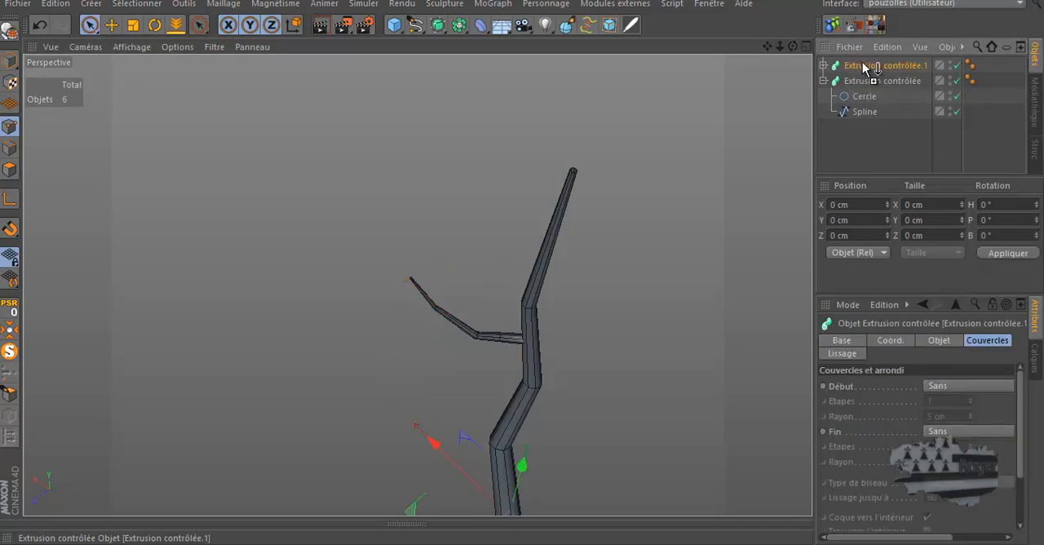
pyautogui.keyDown('ctrl'); pyautogui.moveTo(866, 65); pyautogui.dragTo(863, 66); pyautogui.keyUp('ctrl')
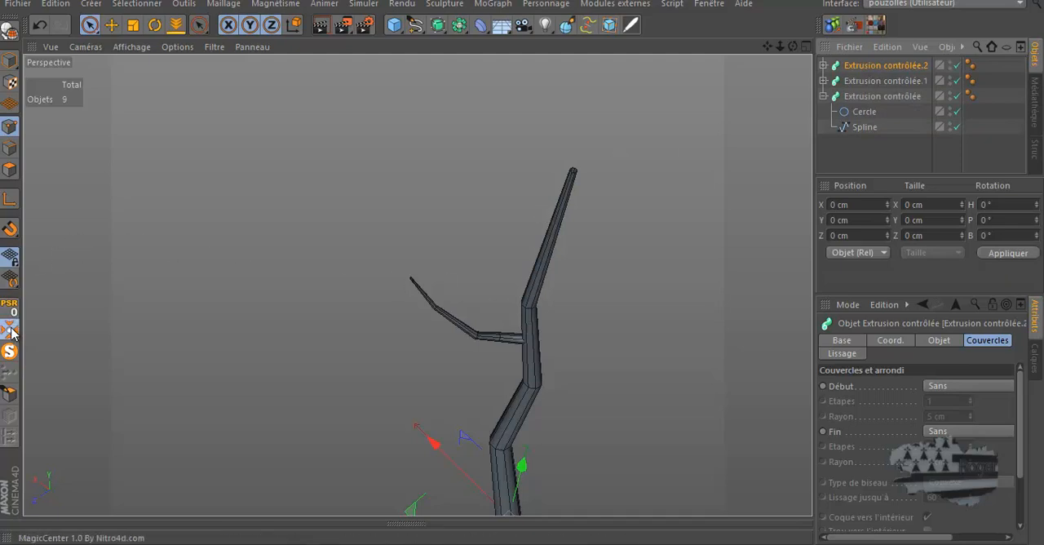
pyautogui.click(824, 66)
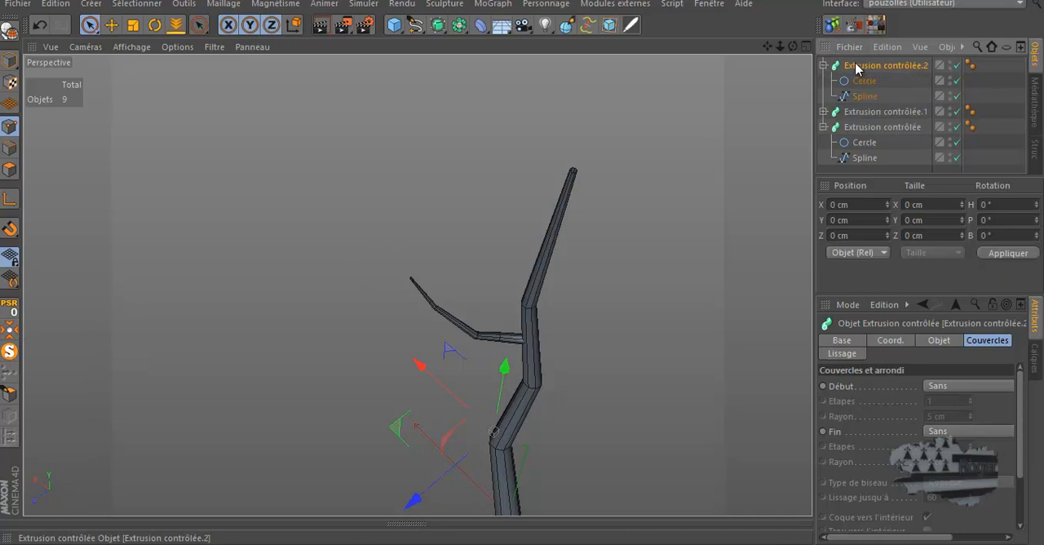
pyautogui.moveTo(502, 362); pyautogui.dragTo(524, 296)
# Align the copied branch's base with the trunk by moving it to about 56 cm in X and 36 cm in Z
pyautogui.moveTo(793, 47); pyautogui.dragTo(522, 266)
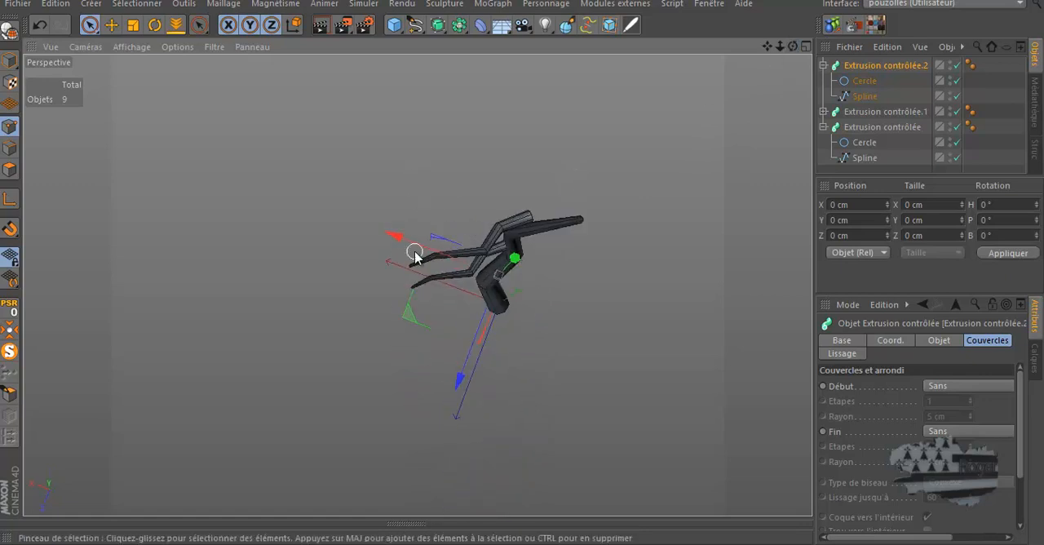
pyautogui.moveTo(415, 258); pyautogui.dragTo(425, 265)
pyautogui.moveTo(478, 362); pyautogui.dragTo(472, 377)
pyautogui.moveTo(423, 331); pyautogui.dragTo(414, 326)
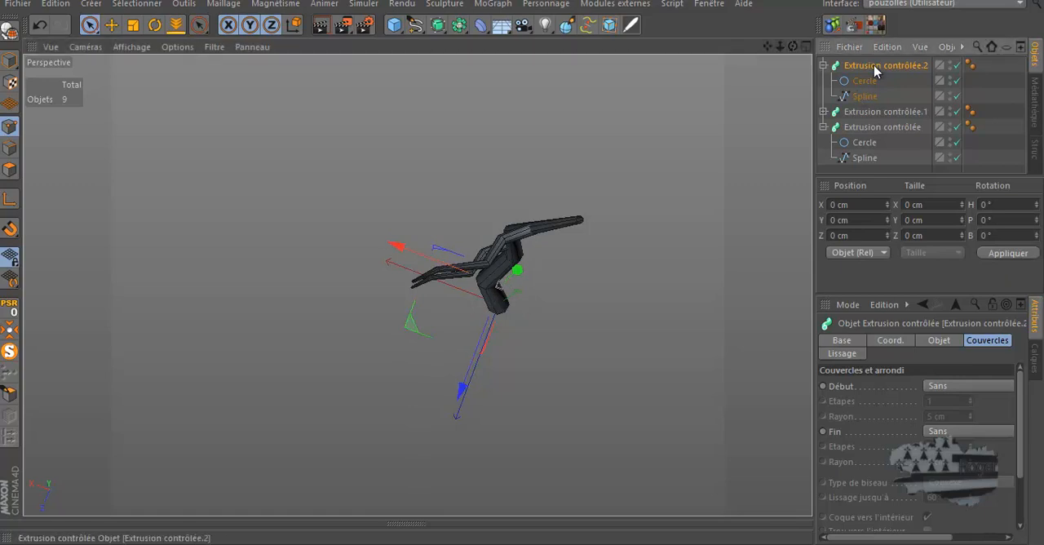
# Set the radius of the copied branch's Cercle to 8 cm
pyautogui.click(938, 341)
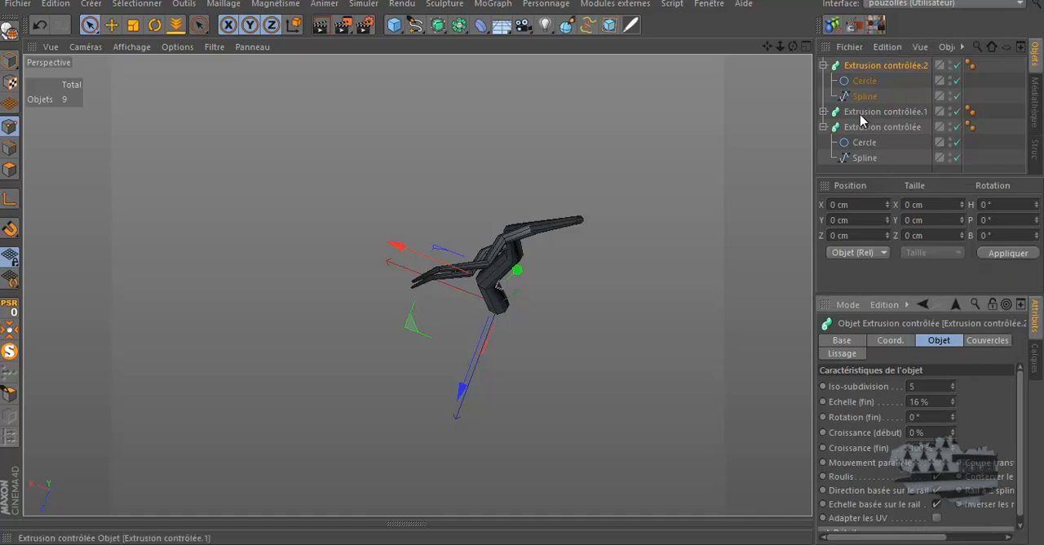
pyautogui.click(866, 83)
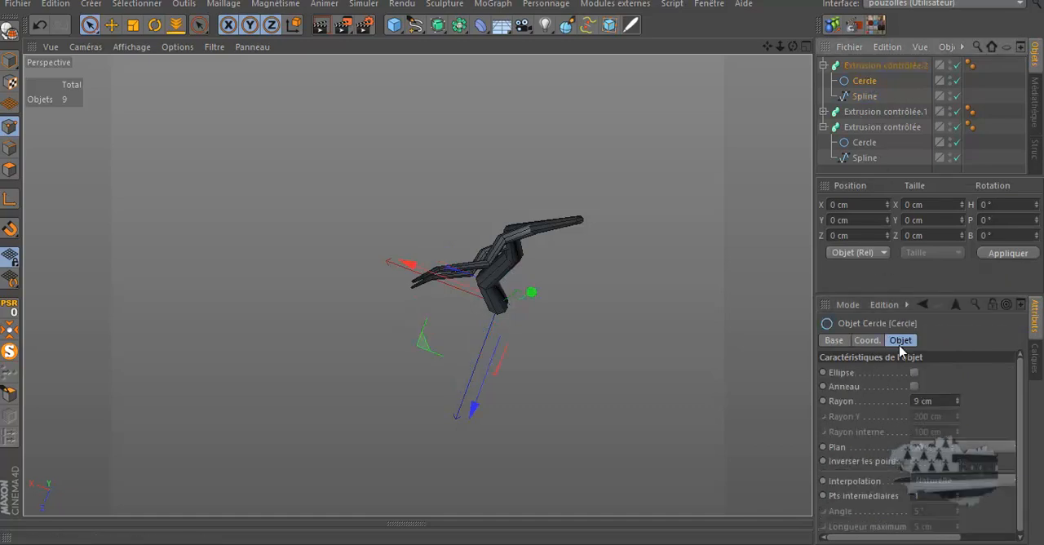
pyautogui.click(957, 404)
pyautogui.moveTo(793, 46); pyautogui.dragTo(524, 269)
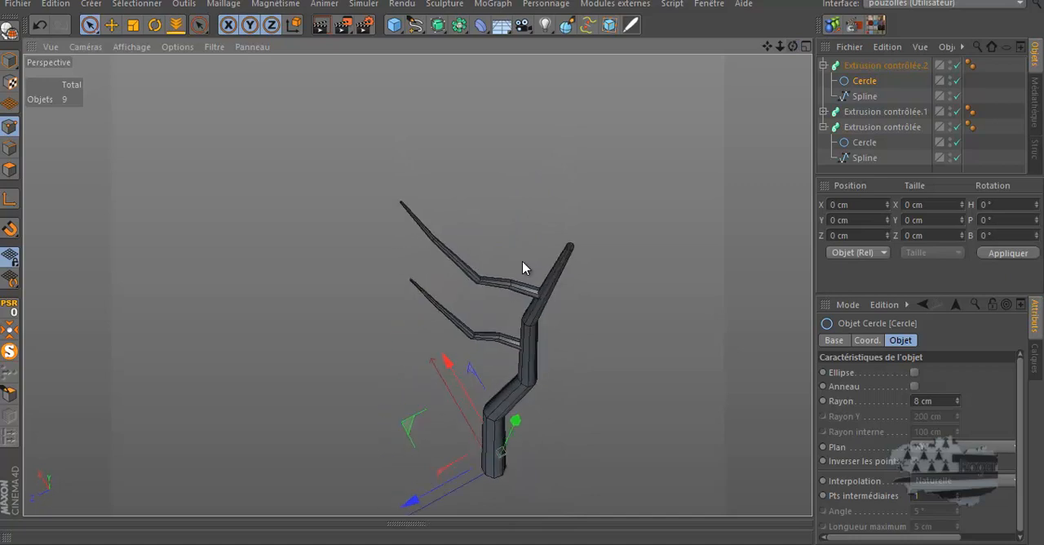
# Try to rotate the copied branch around its vertical axis and undo the rotation
pyautogui.click(858, 69)
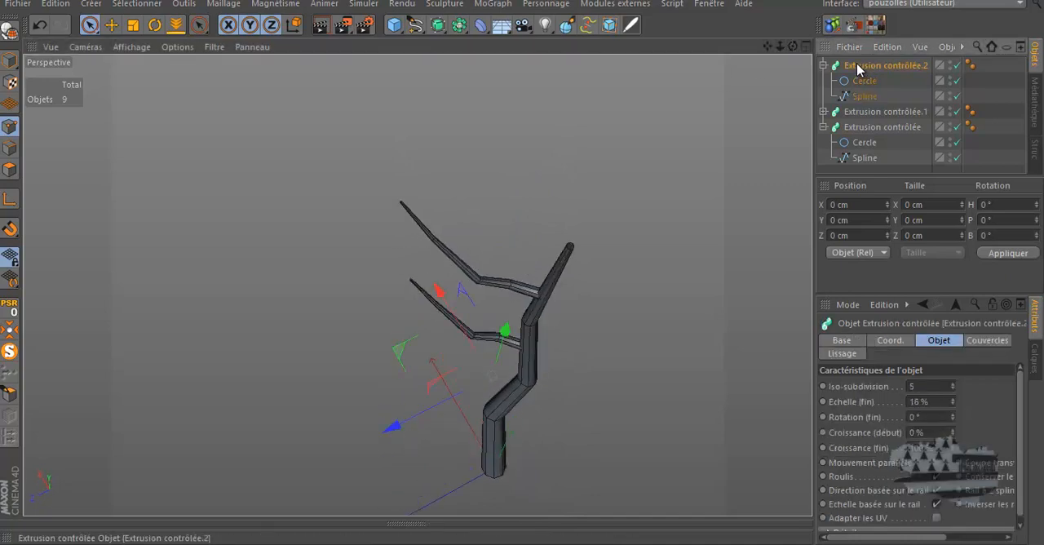
pyautogui.click(154, 24)
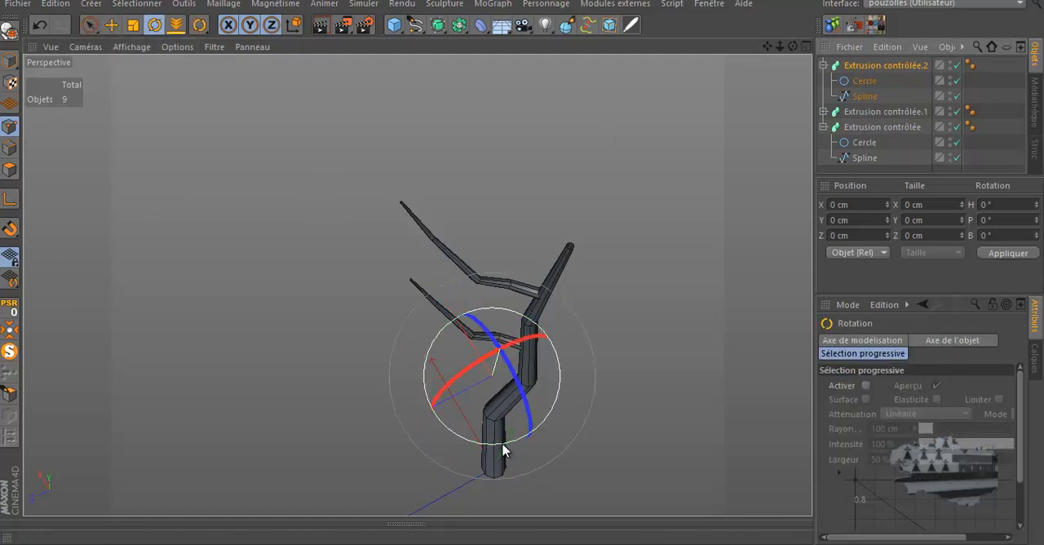
pyautogui.moveTo(498, 432); pyautogui.dragTo(477, 446)
pyautogui.click(40, 25)
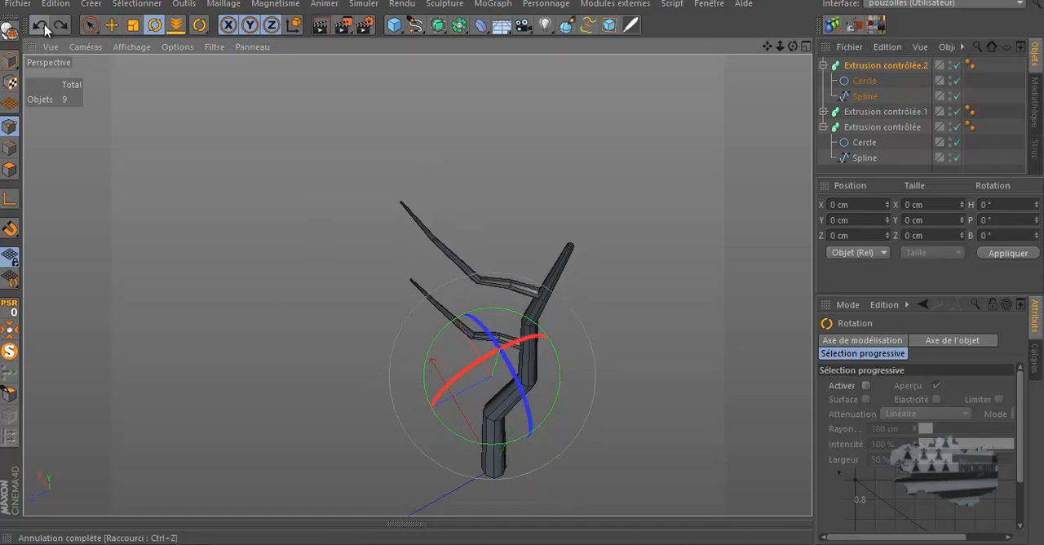
# Shift the upper branch's axis, without moving its geometry, to its base on the trunk at about 756 cm in Y and -24 cm in Z
pyautogui.click(8, 60)
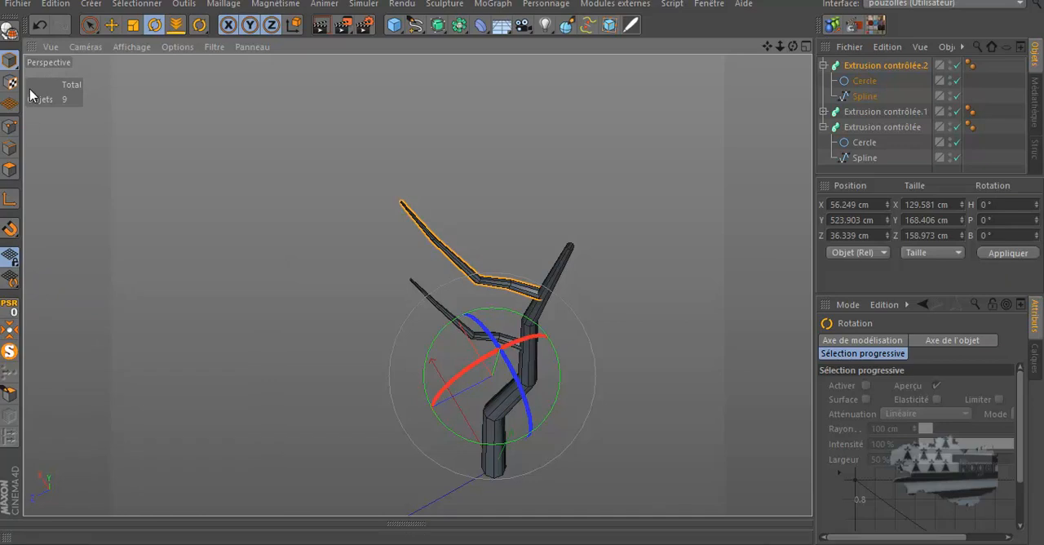
pyautogui.click(8, 198)
pyautogui.middleClick(263, 318)
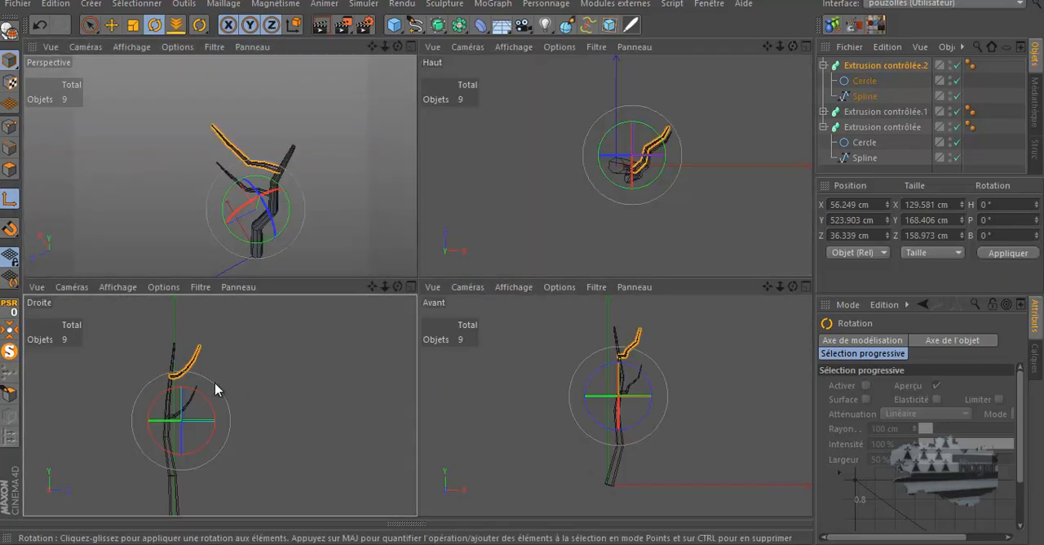
pyautogui.middleClick(214, 382)
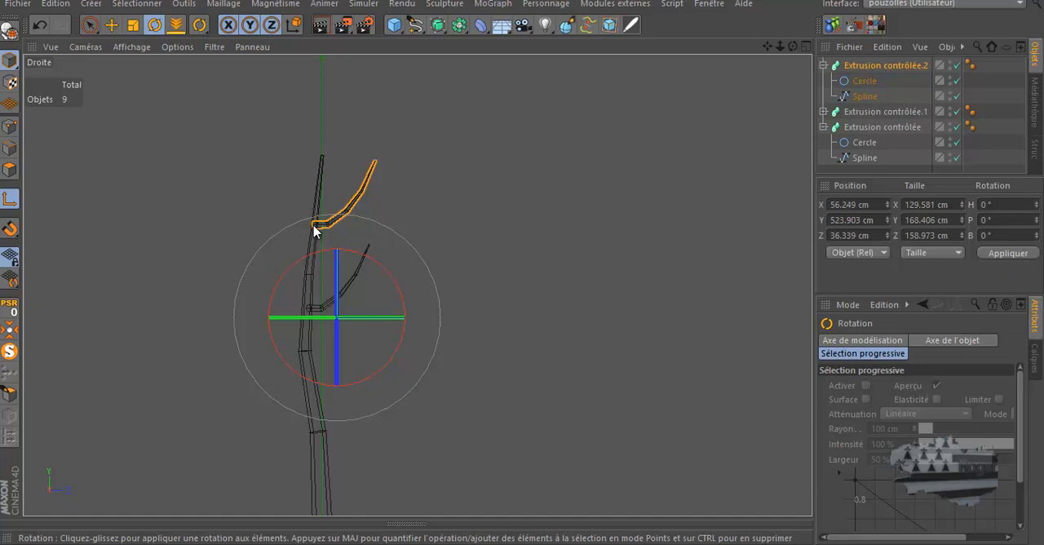
pyautogui.click(112, 26)
pyautogui.moveTo(407, 253); pyautogui.dragTo(379, 163)
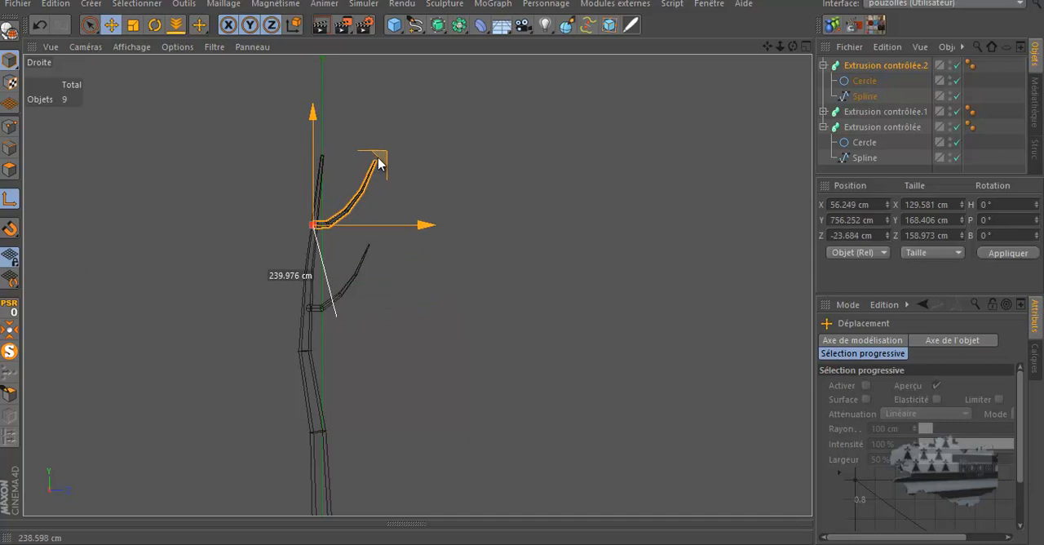
# Fine-tune the upper branch's axis at its base from above, to about 61 cm in X and -18 cm in Z
pyautogui.middleClick(295, 233)
pyautogui.middleClick(563, 221)
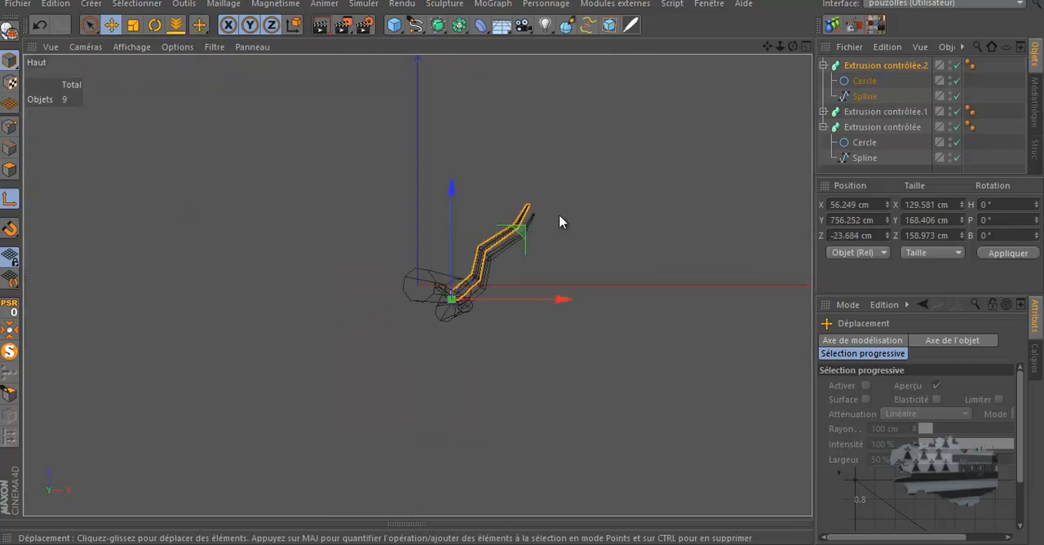
pyautogui.scroll(6, 445, 303)
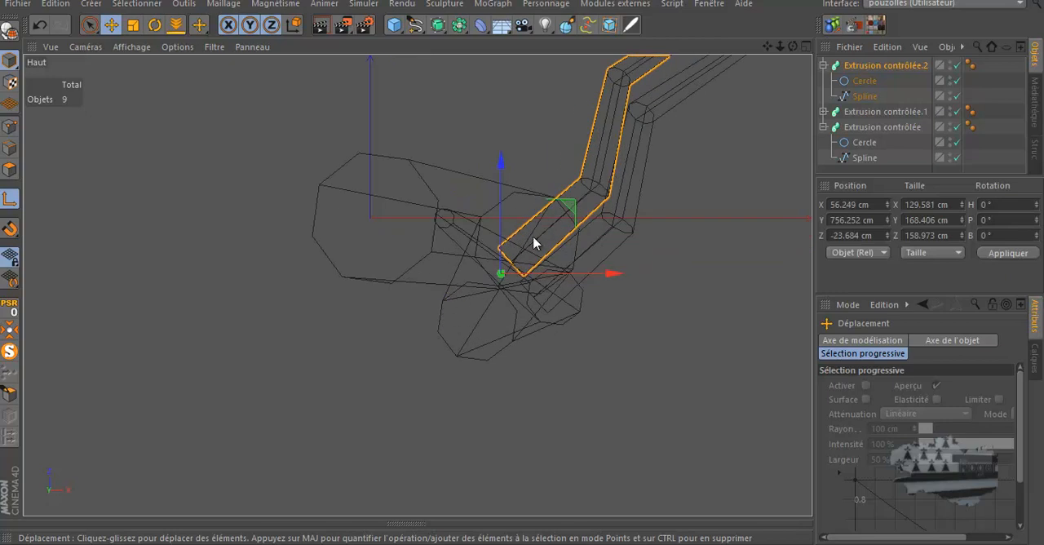
pyautogui.moveTo(566, 211); pyautogui.dragTo(577, 192)
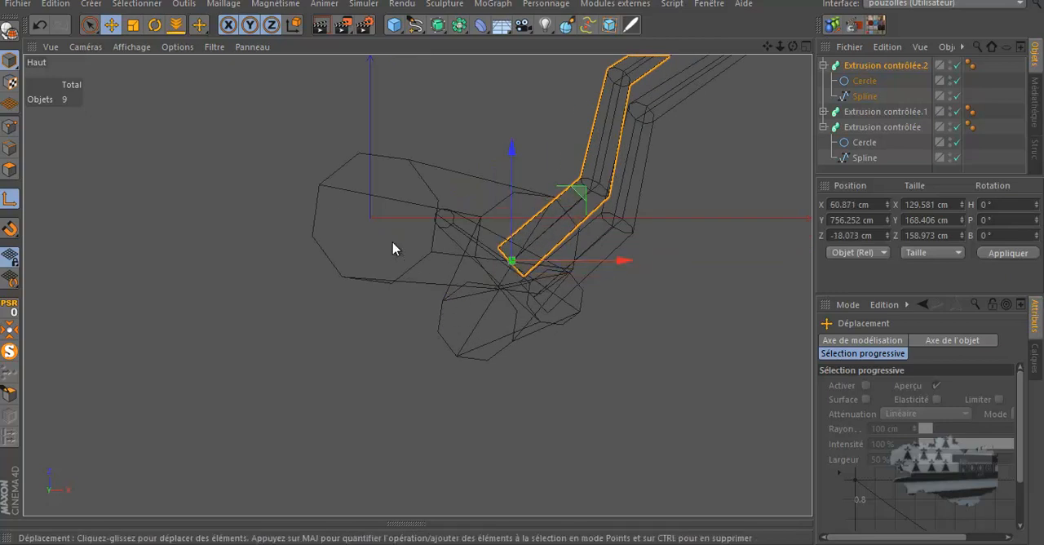
pyautogui.middleClick(361, 254)
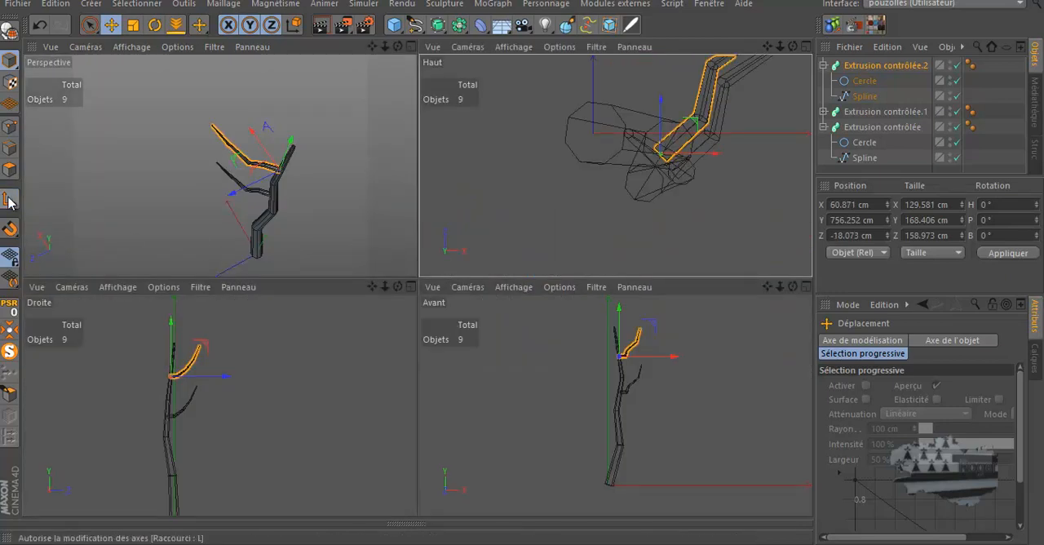
# Rotate the upper branch around its vertical axis to a heading of about -78°
pyautogui.click(154, 27)
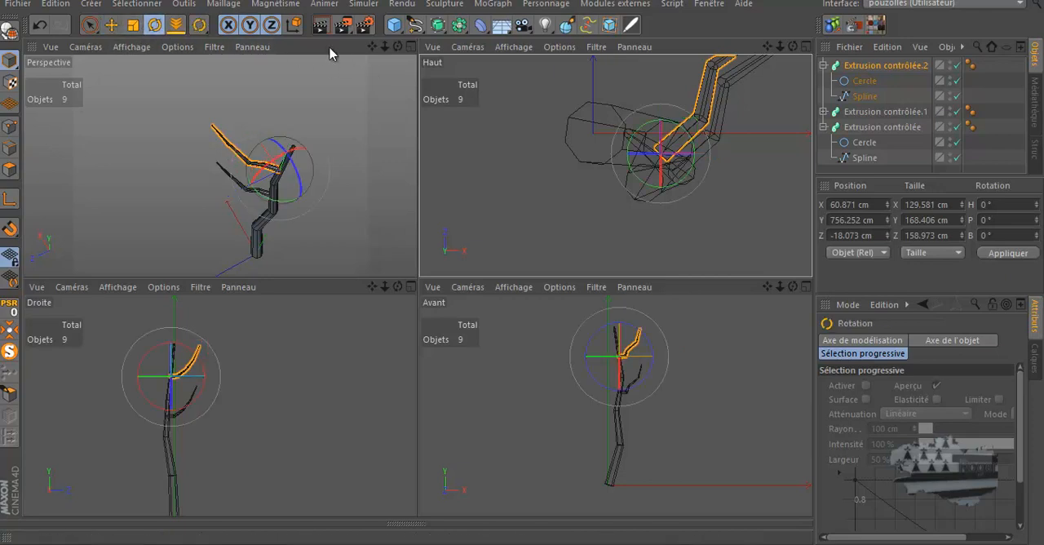
pyautogui.click(366, 26)
pyautogui.click(670, 0)
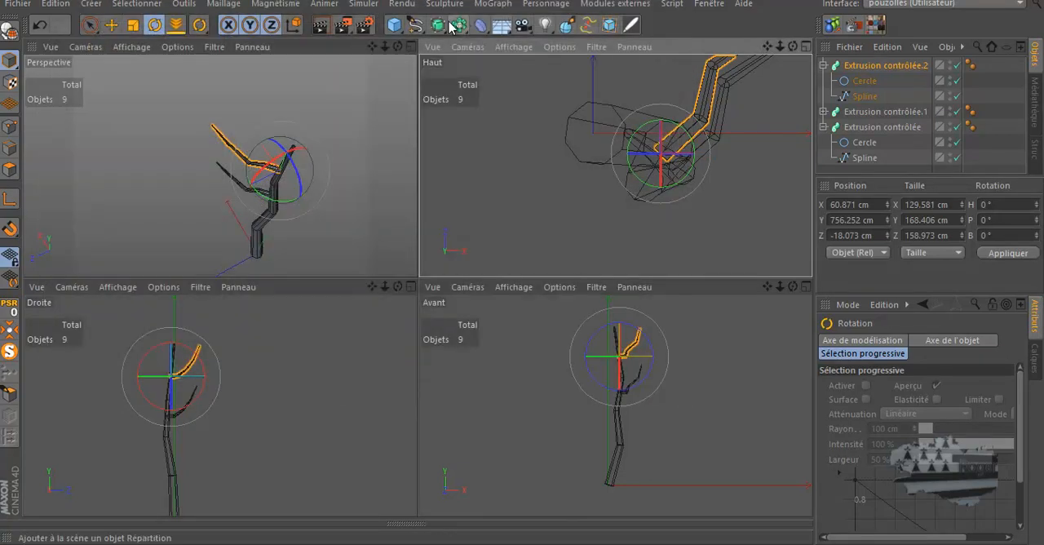
pyautogui.click(411, 47)
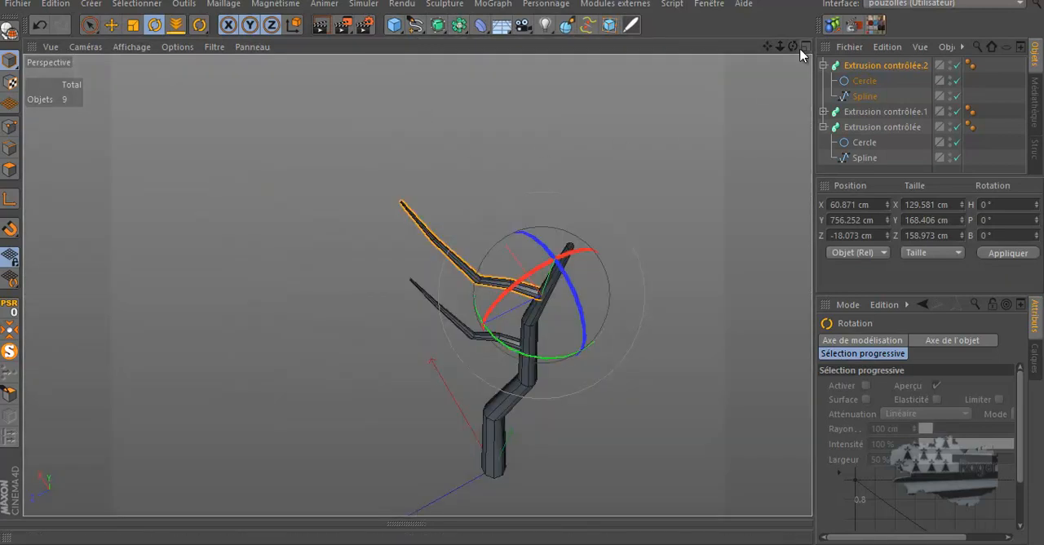
pyautogui.keyDown('alt'); pyautogui.moveTo(521, 265); pyautogui.dragTo(521, 263); pyautogui.keyUp('alt')
pyautogui.moveTo(604, 333); pyautogui.dragTo(536, 385)
pyautogui.moveTo(793, 46); pyautogui.dragTo(523, 263)
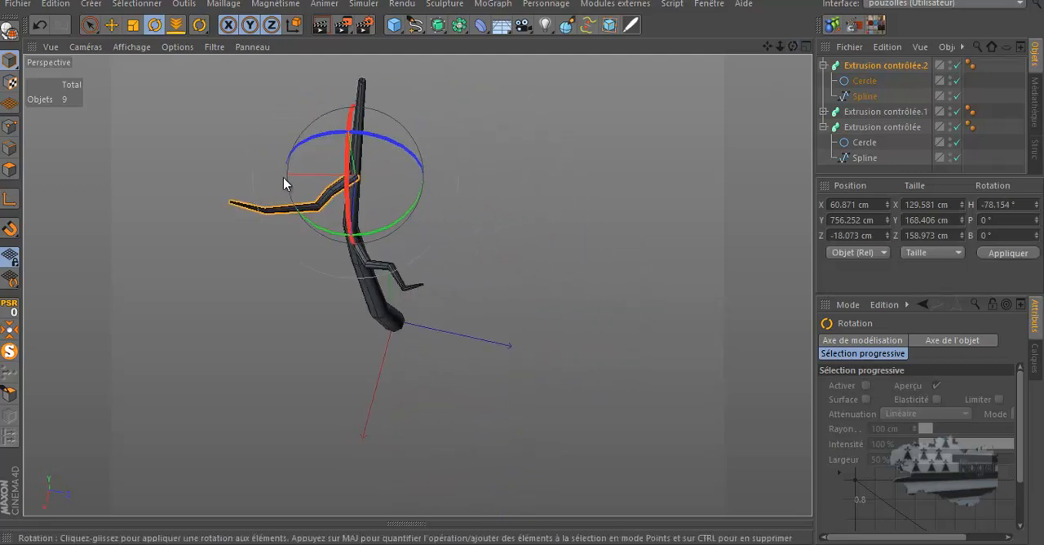
# Set the radius of the upper branch's Cercle to 7 cm
pyautogui.scroll(5, 286, 181)
pyautogui.scroll(5, 289, 174)
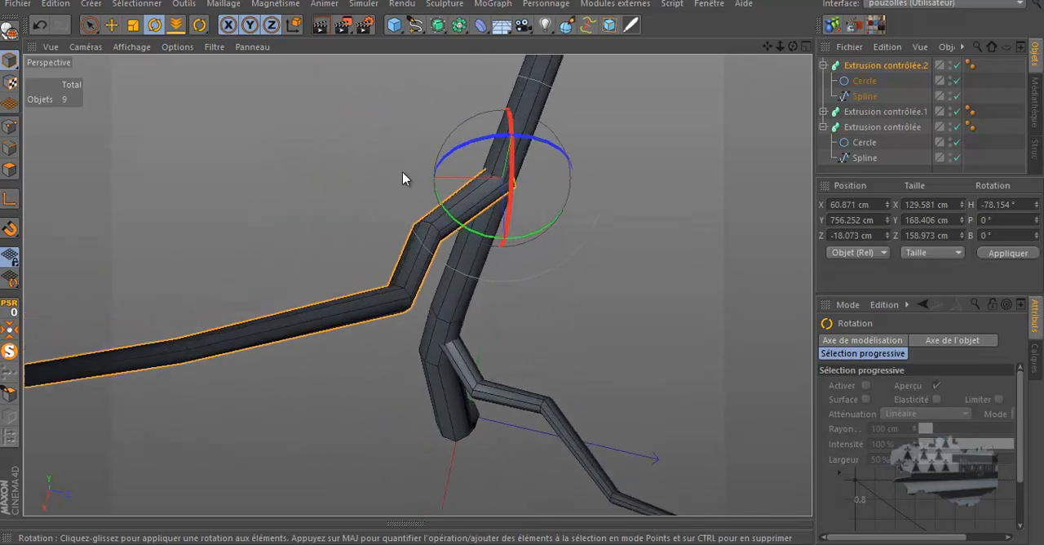
pyautogui.click(862, 80)
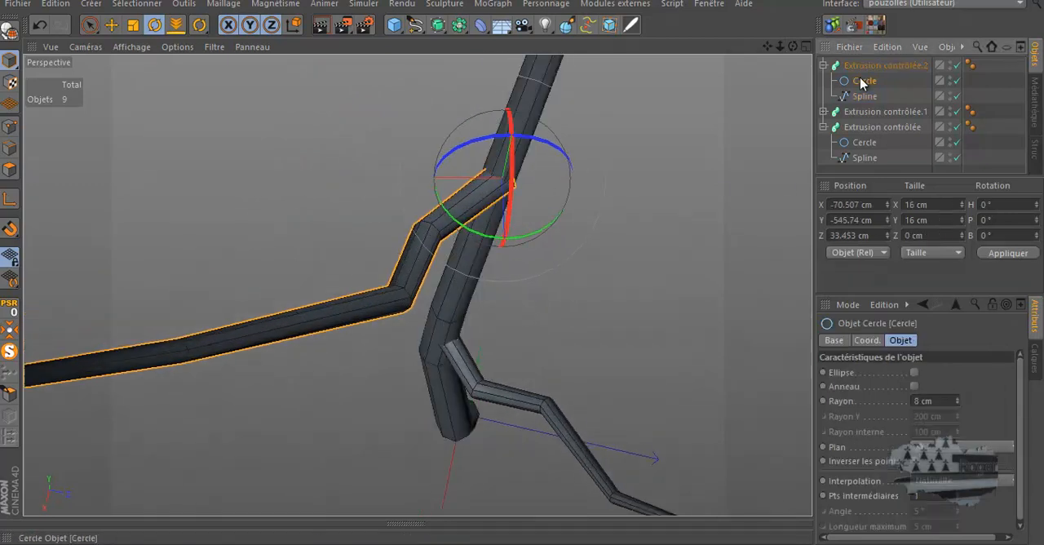
pyautogui.click(958, 404)
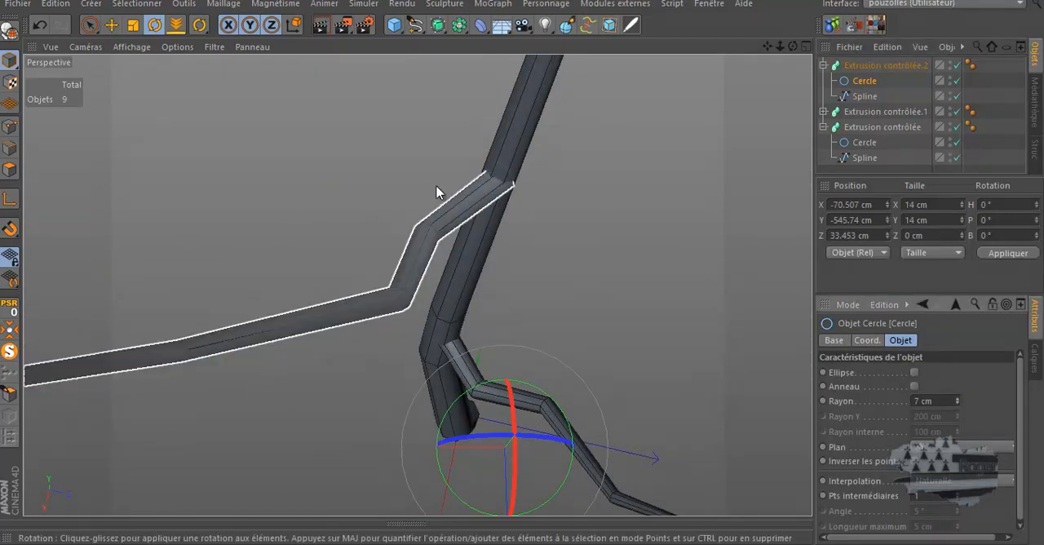
# Move the whole Extrusion contrôlée.2 branch against the trunk, to about 61.5 cm in X and -21 cm in Z
pyautogui.click(113, 28)
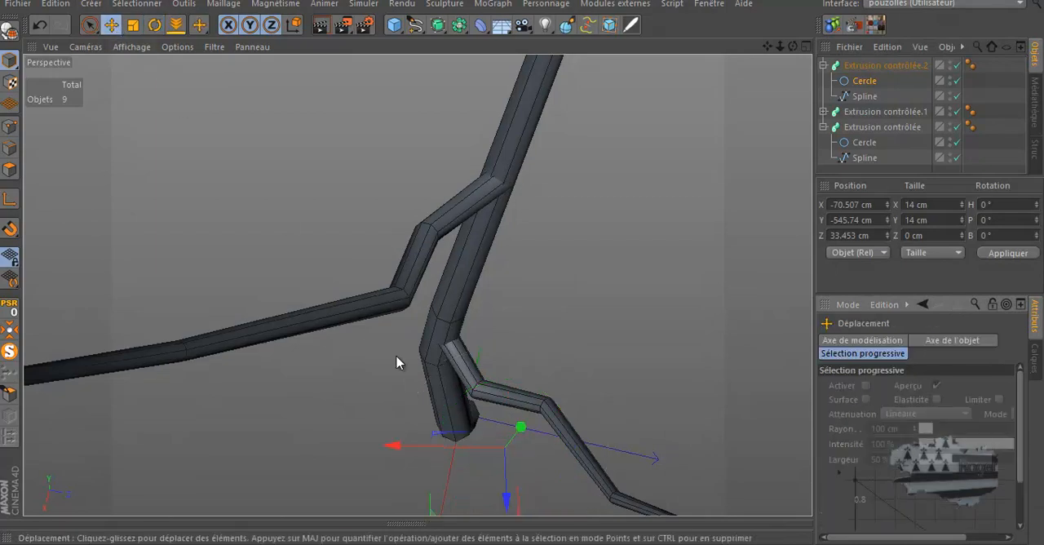
pyautogui.click(865, 67)
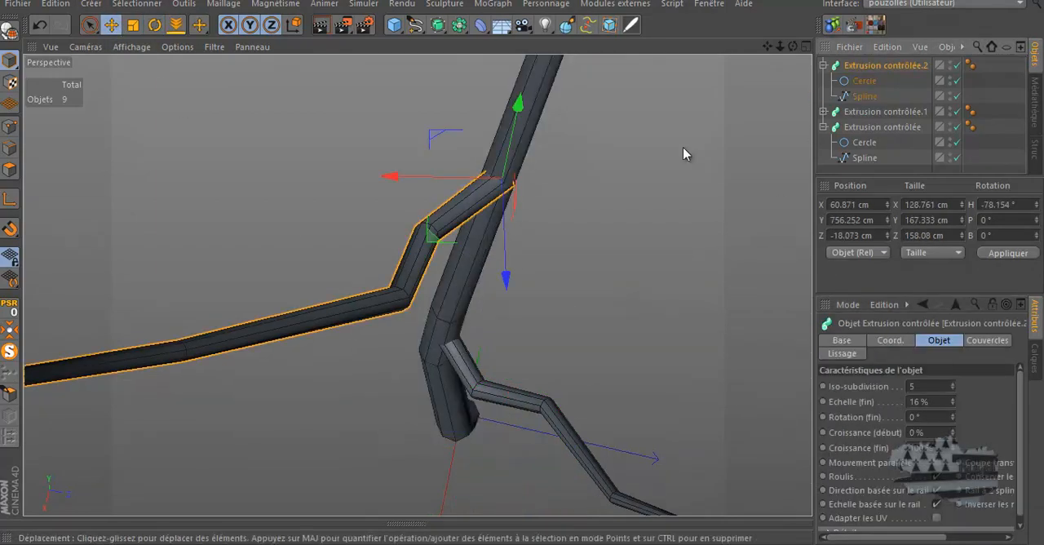
pyautogui.moveTo(400, 176); pyautogui.dragTo(448, 177)
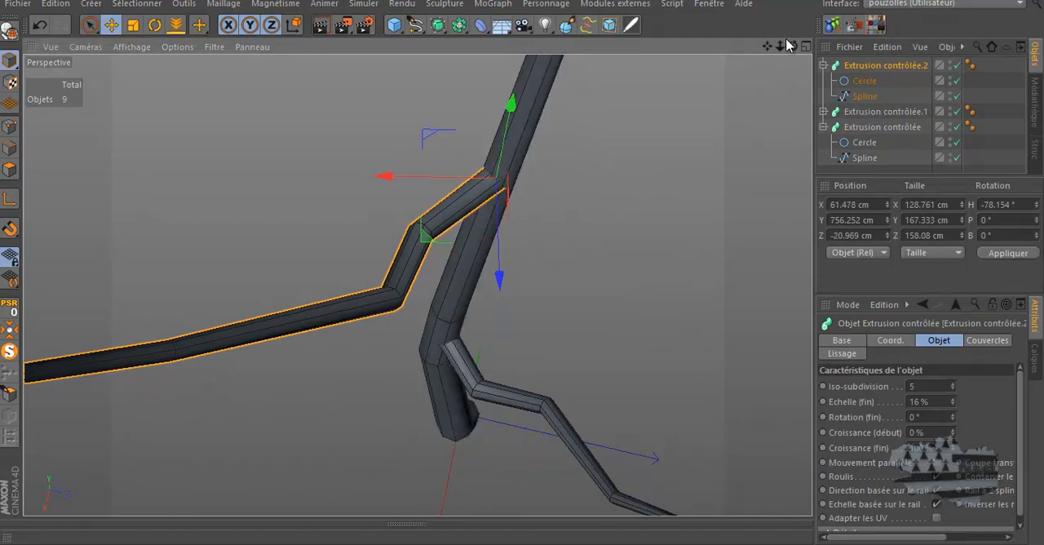
pyautogui.moveTo(791, 47); pyautogui.dragTo(525, 272)
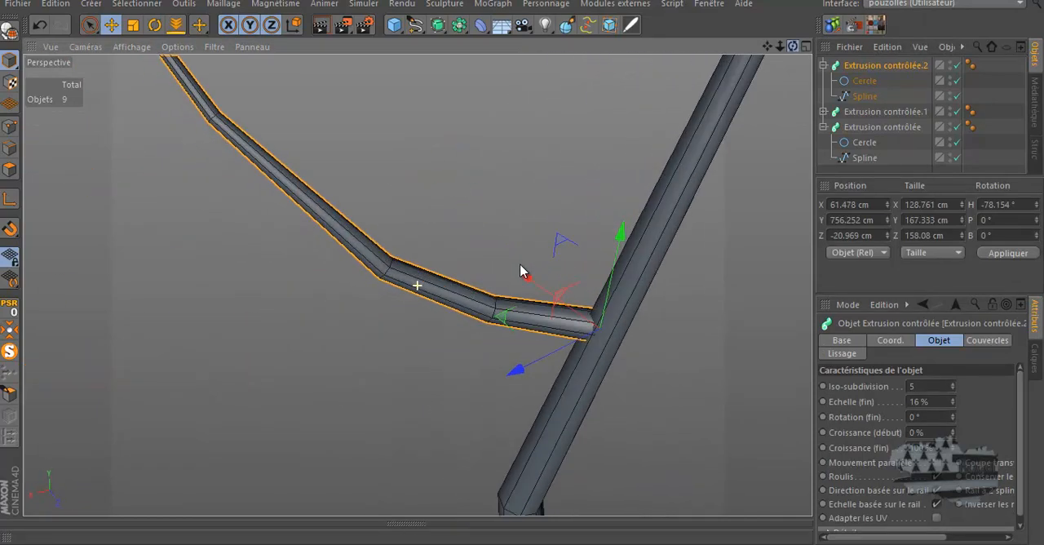
# Switch to point editing on the Spline of Extrusion contrôlée.2 and select its point at the first bend from the trunk
pyautogui.click(43, 97)
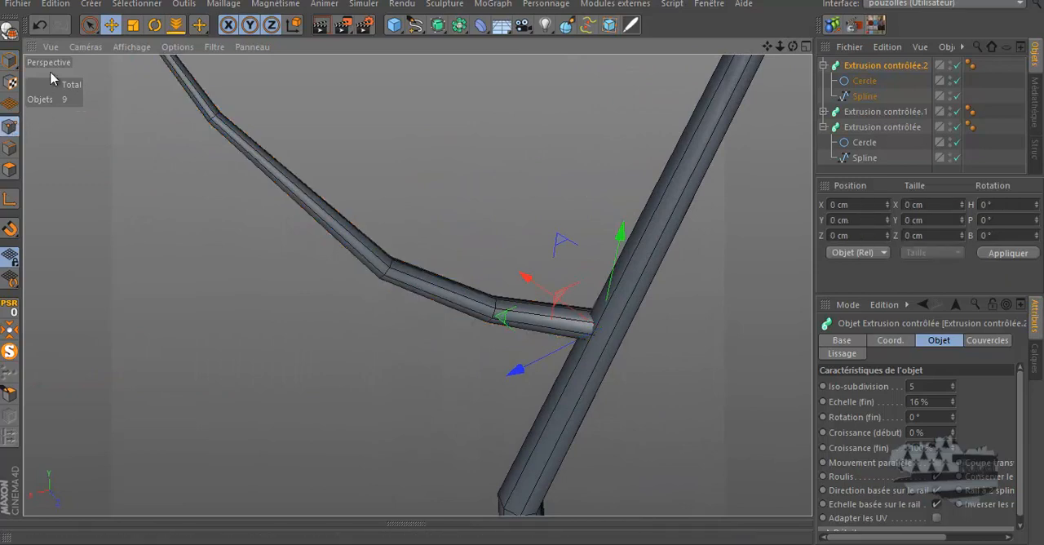
pyautogui.moveTo(89, 24); pyautogui.dragTo(122, 73)
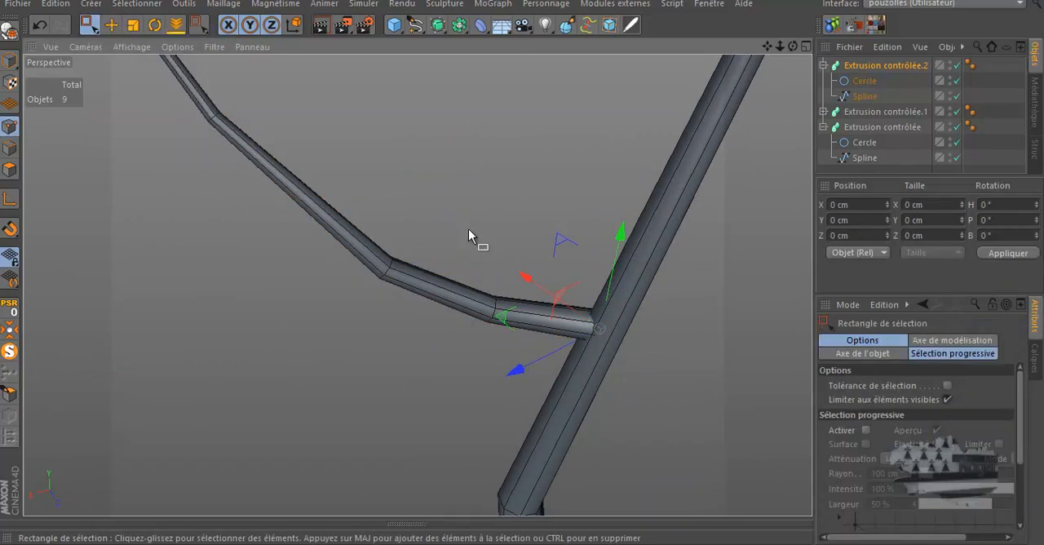
pyautogui.moveTo(509, 278); pyautogui.dragTo(473, 326)
pyautogui.moveTo(546, 201); pyautogui.dragTo(451, 371)
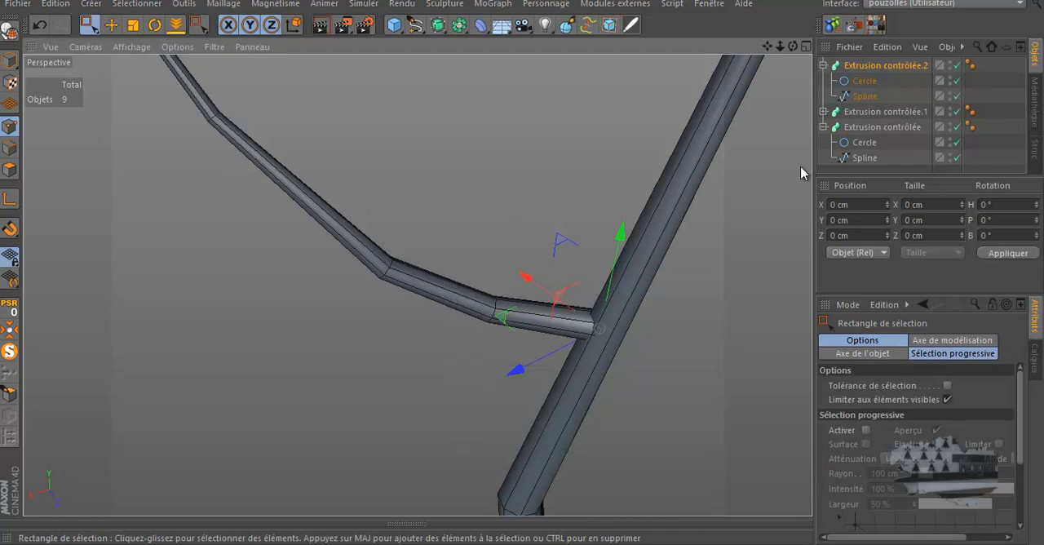
pyautogui.click(865, 96)
pyautogui.moveTo(463, 309); pyautogui.dragTo(431, 373)
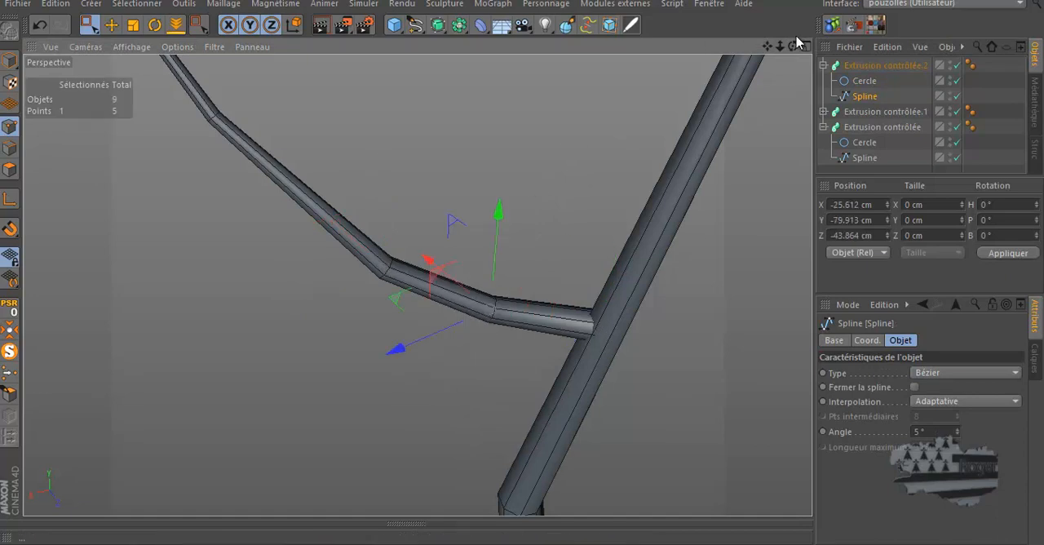
pyautogui.moveTo(793, 48); pyautogui.dragTo(522, 259)
pyautogui.moveTo(443, 145); pyautogui.dragTo(286, 293)
pyautogui.moveTo(570, 273); pyautogui.dragTo(450, 414)
pyautogui.moveTo(568, 164); pyautogui.dragTo(443, 416)
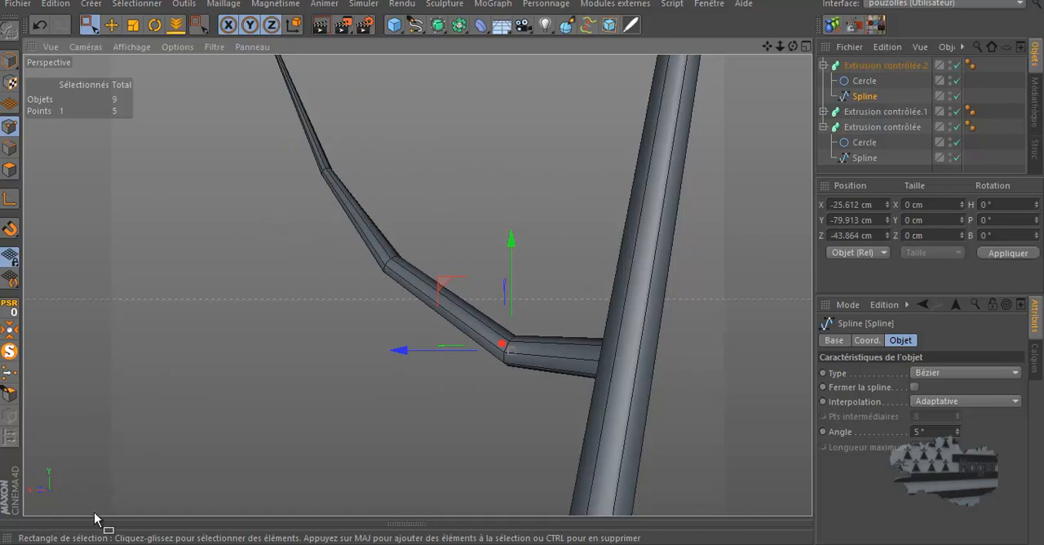
# Compare the viewport with Utiliser OpenGL on and off in the general preferences, leaving the option off
pyautogui.moveTo(94, 543)
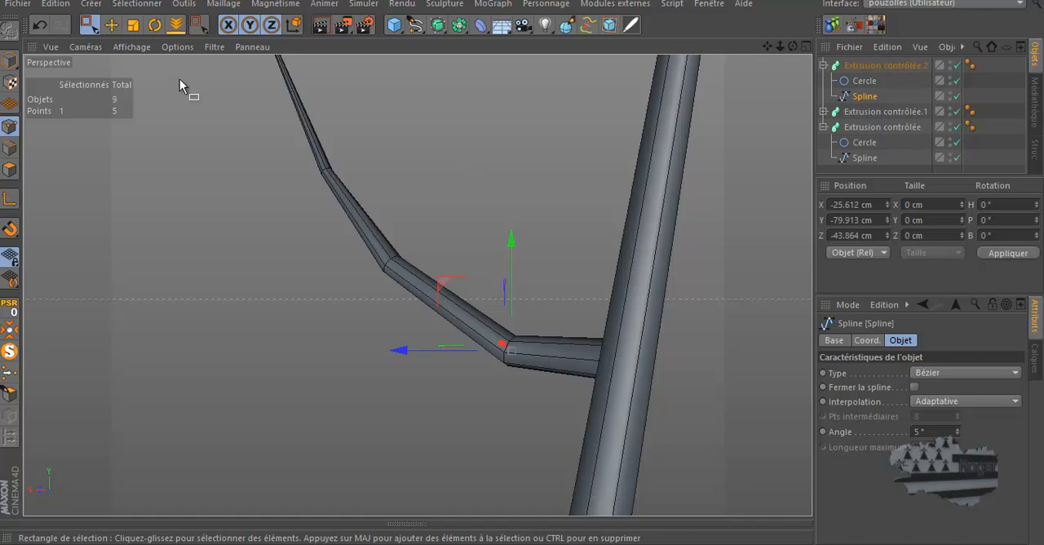
pyautogui.click(57, 8)
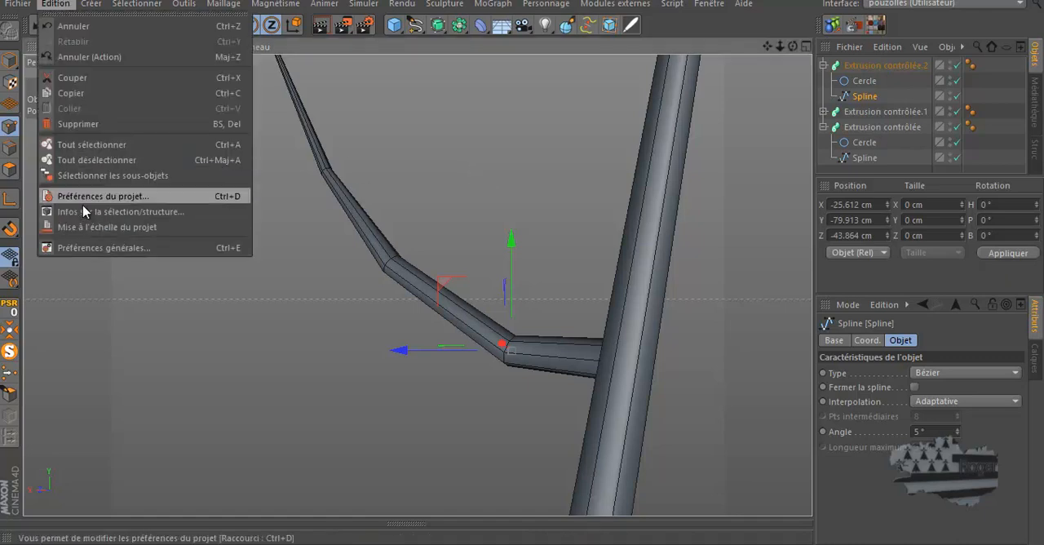
pyautogui.click(85, 245)
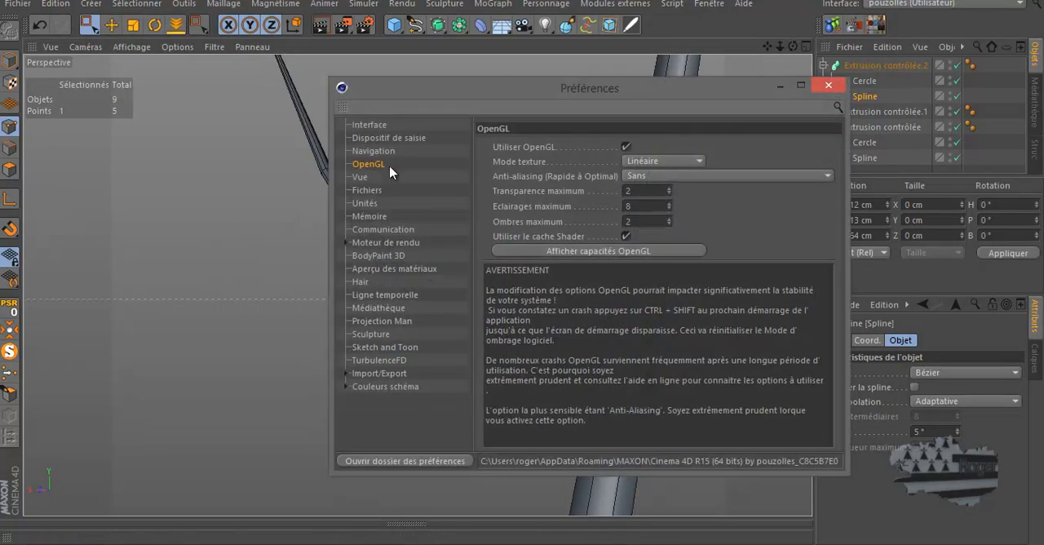
pyautogui.click(625, 147)
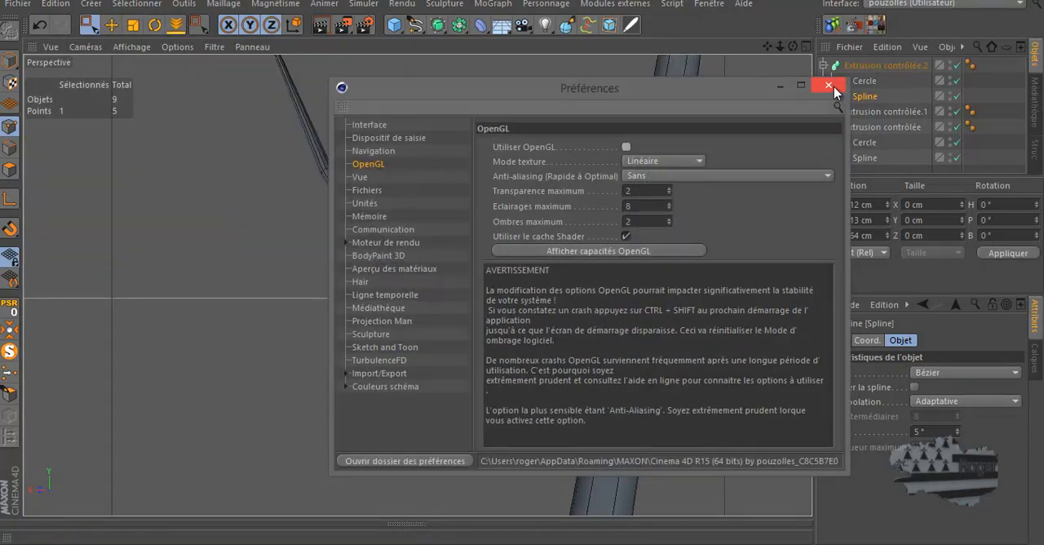
pyautogui.moveTo(728, 87); pyautogui.dragTo(905, 332)
pyautogui.click(805, 382)
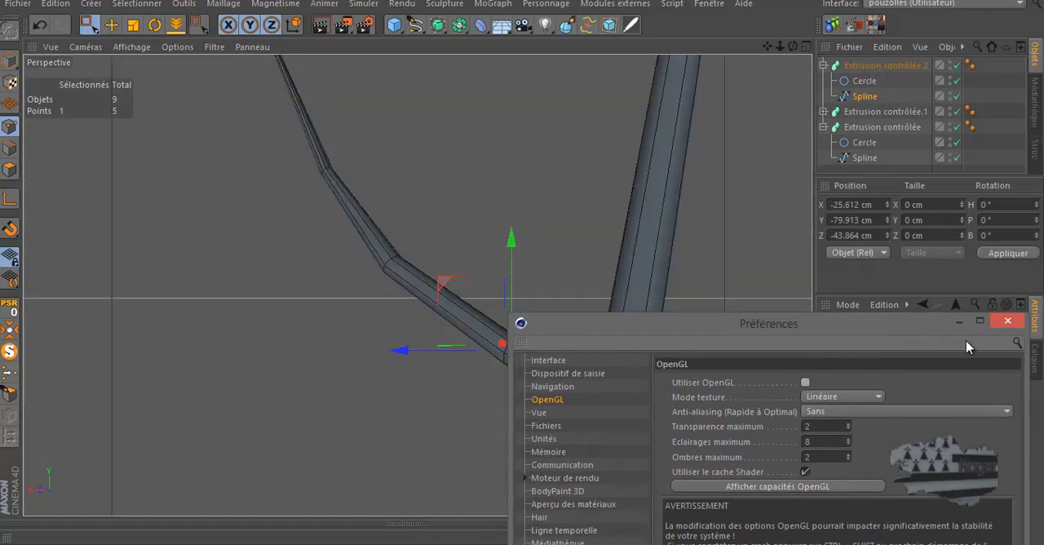
pyautogui.click(1007, 321)
# Move the first bend point of the upper branch's Spline closer to the trunk and higher
pyautogui.moveTo(247, 124); pyautogui.dragTo(299, 287)
pyautogui.moveTo(217, 150); pyautogui.dragTo(404, 347)
pyautogui.moveTo(465, 297); pyautogui.dragTo(551, 403)
pyautogui.moveTo(793, 46); pyautogui.dragTo(513, 278)
pyautogui.moveTo(347, 371); pyautogui.dragTo(434, 366)
pyautogui.moveTo(489, 271); pyautogui.dragTo(485, 209)
# Raise the second bend point of the upper branch's Spline and shift it to about X -17, Y -32 and Z -32 cm
pyautogui.moveTo(379, 318); pyautogui.dragTo(371, 246)
pyautogui.moveTo(437, 189); pyautogui.dragTo(444, 162)
pyautogui.moveTo(792, 47); pyautogui.dragTo(569, 445)
pyautogui.moveTo(421, 362); pyautogui.dragTo(450, 357)
pyautogui.moveTo(792, 47); pyautogui.dragTo(526, 260)
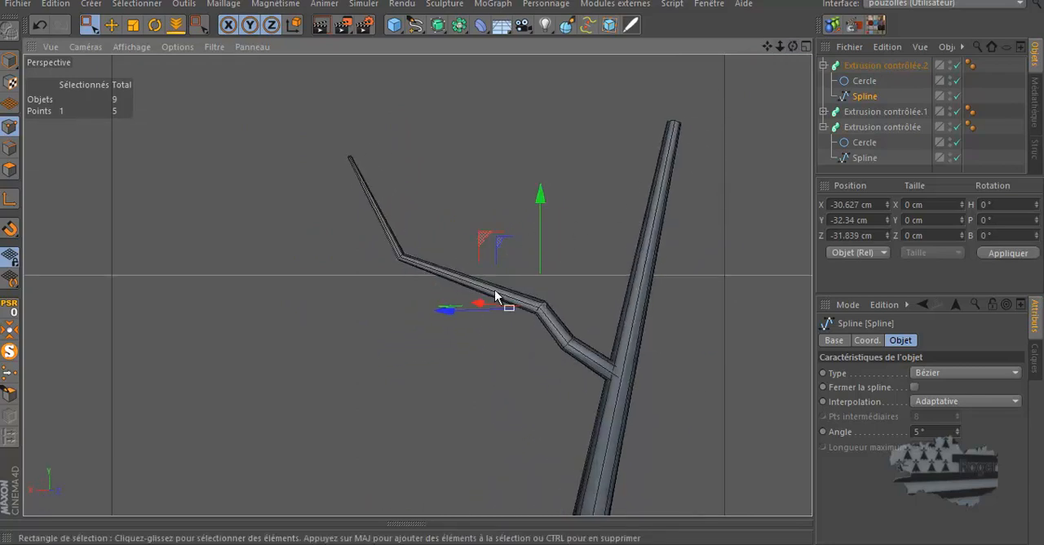
pyautogui.moveTo(477, 302); pyautogui.dragTo(469, 303)
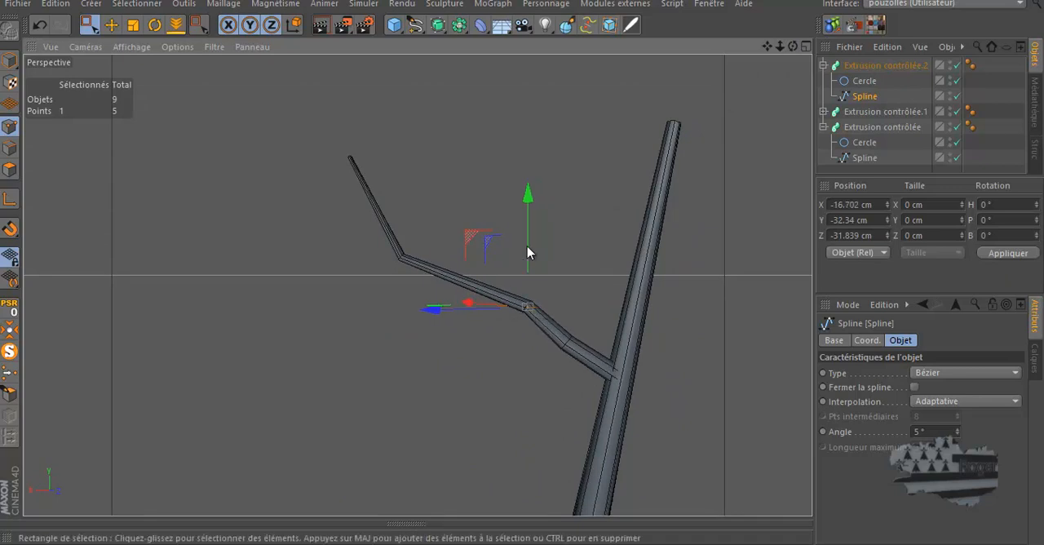
# Adjust the upper branch's third bend slightly and move its tip point to about X 33, Y 80 and Z 76 cm
pyautogui.click(401, 257)
pyautogui.moveTo(361, 260)
pyautogui.mouseDown()
pyautogui.moveTo(340, 261)
pyautogui.moveTo(367, 258)
pyautogui.mouseUp()
pyautogui.moveTo(381, 132); pyautogui.dragTo(314, 200)
pyautogui.moveTo(793, 47); pyautogui.dragTo(680, 103)
pyautogui.moveTo(302, 122); pyautogui.dragTo(312, 140)
pyautogui.moveTo(793, 47); pyautogui.dragTo(520, 262)
pyautogui.scroll(-5, 522, 267)
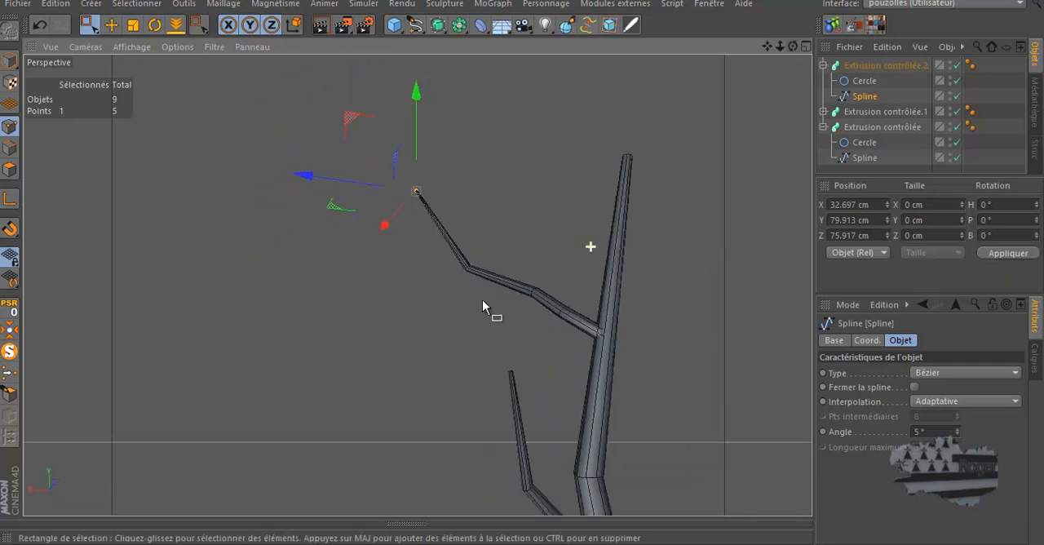
# Examine the trunk and both side branches from several sides, then inspect the lower branch's Spline up close
pyautogui.moveTo(793, 46); pyautogui.dragTo(522, 268)
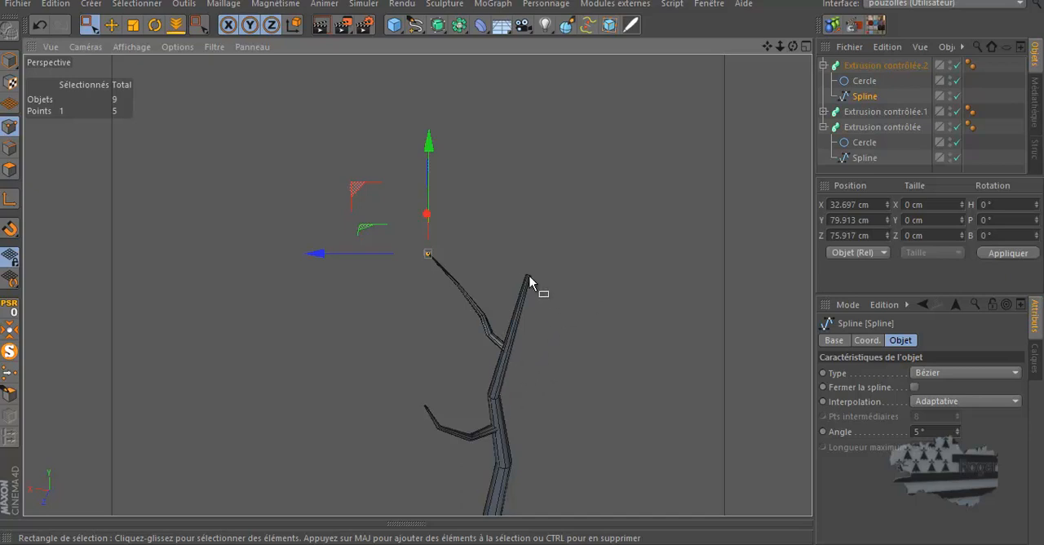
pyautogui.moveTo(791, 48); pyautogui.dragTo(523, 260)
pyautogui.moveTo(521, 300); pyautogui.dragTo(527, 180)
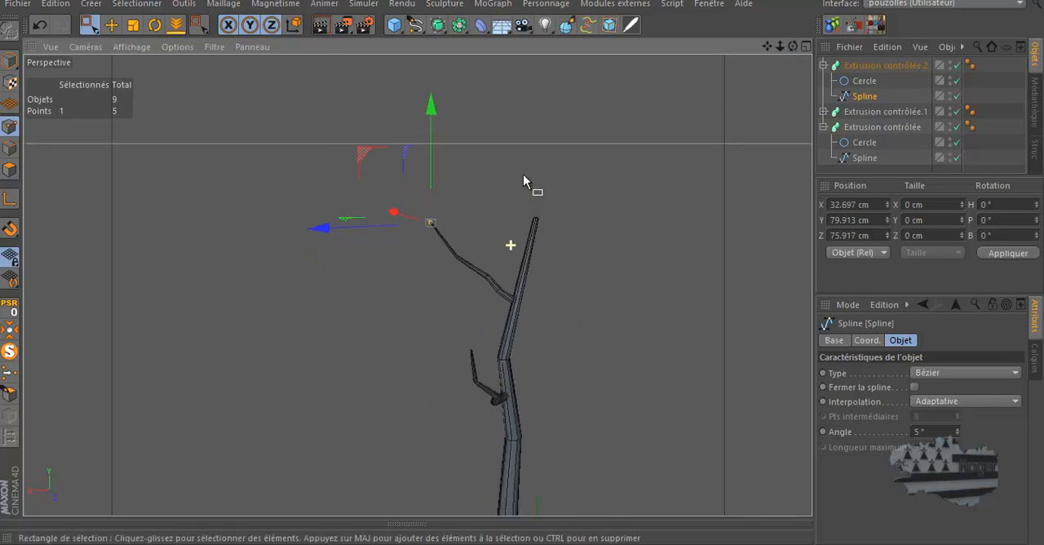
pyautogui.click(823, 126)
pyautogui.click(845, 114)
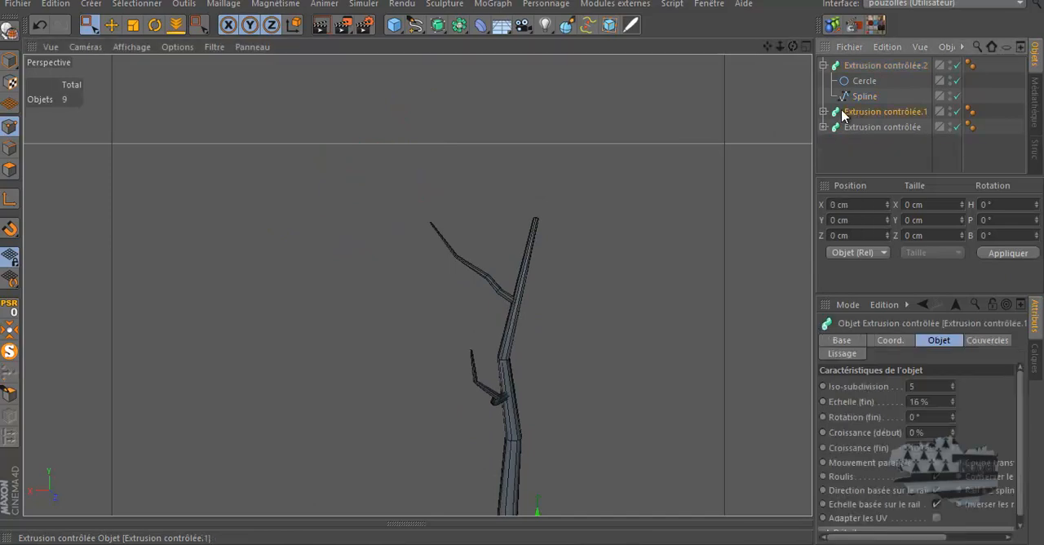
pyautogui.click(823, 111)
pyautogui.click(865, 143)
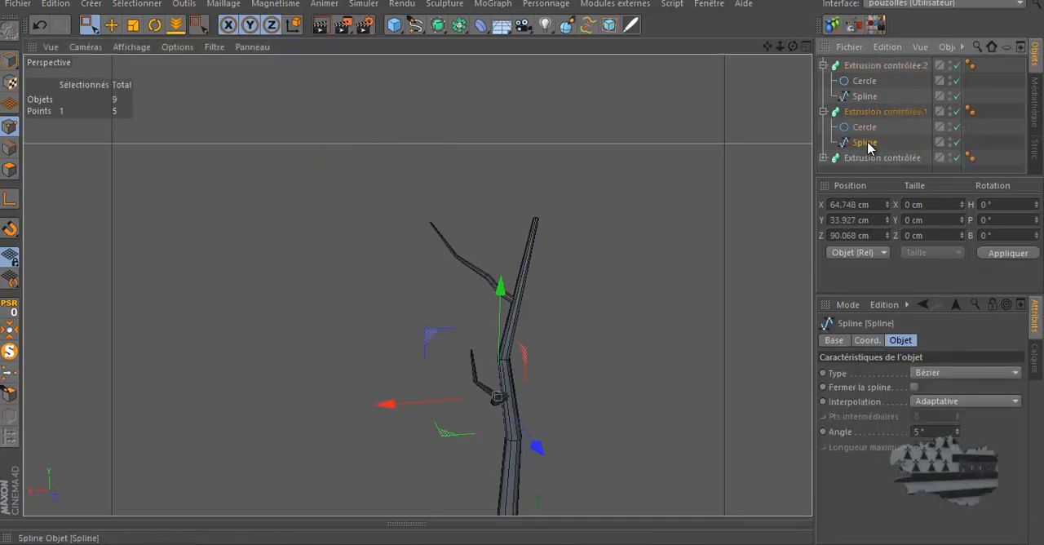
pyautogui.scroll(-2, 635, 178)
pyautogui.scroll(6, 524, 367)
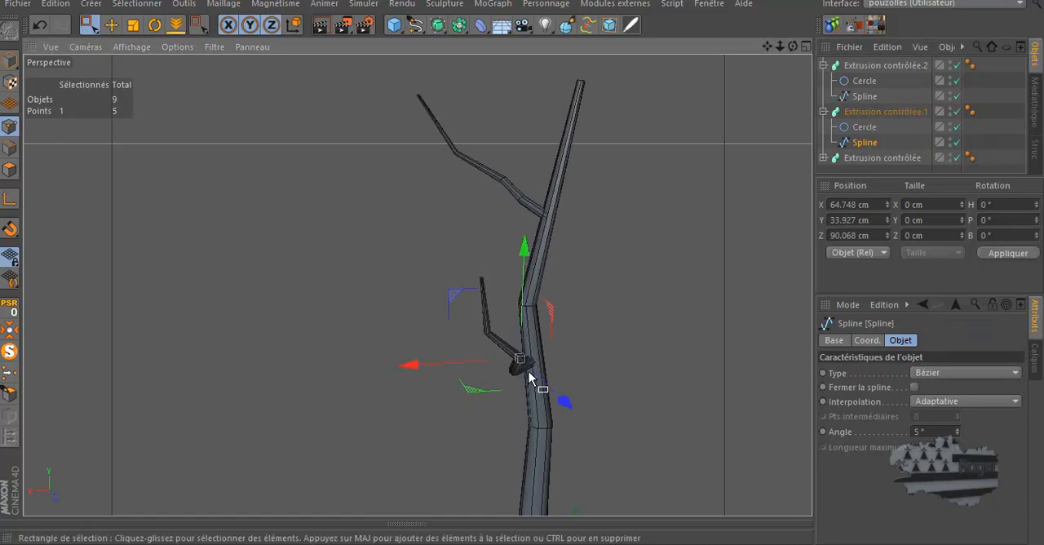
pyautogui.scroll(5, 529, 373)
pyautogui.moveTo(792, 47); pyautogui.dragTo(523, 269)
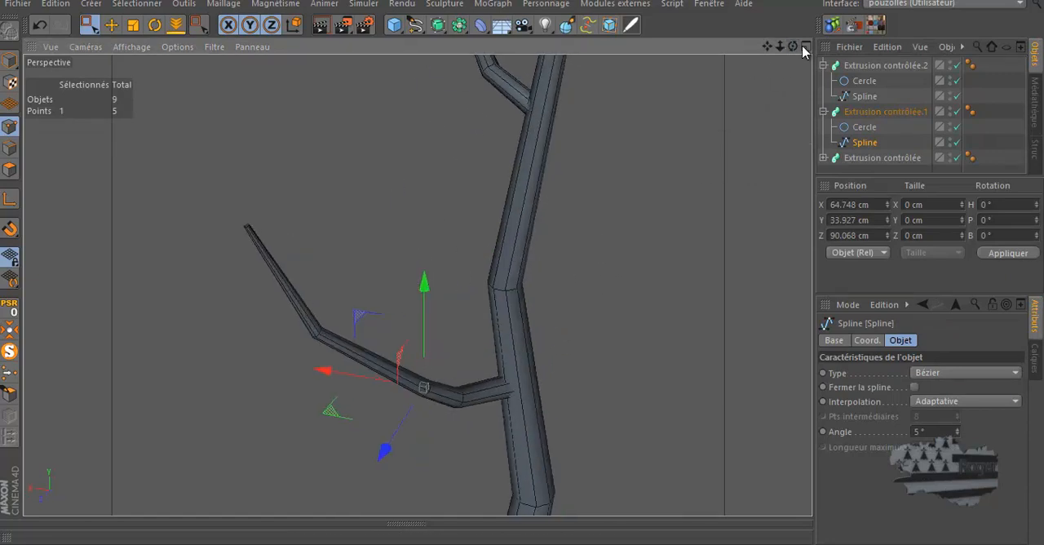
# Duplicate the upper branch, Extrusion contrôlée.2, in the object hierarchy
pyautogui.click(870, 115)
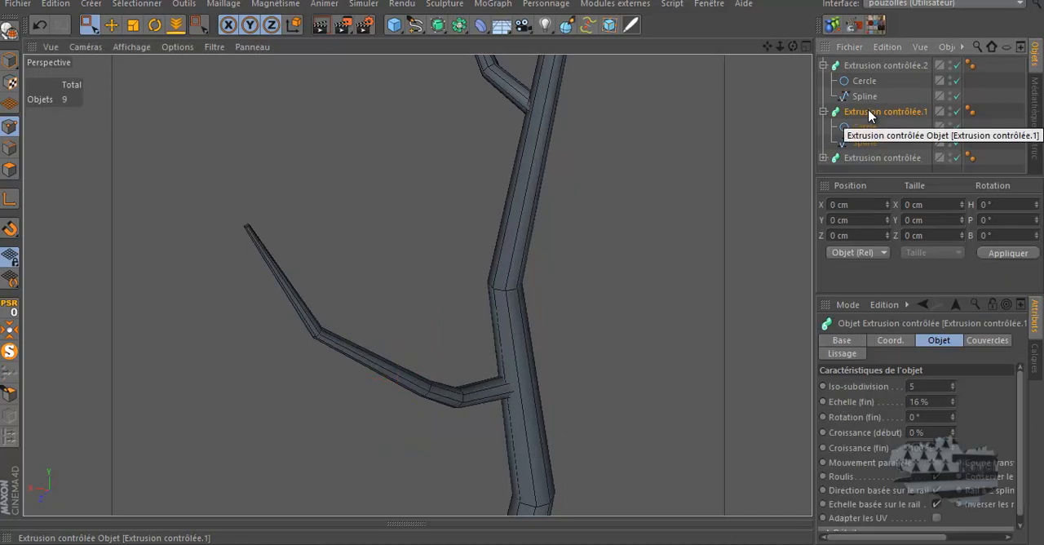
pyautogui.click(876, 65)
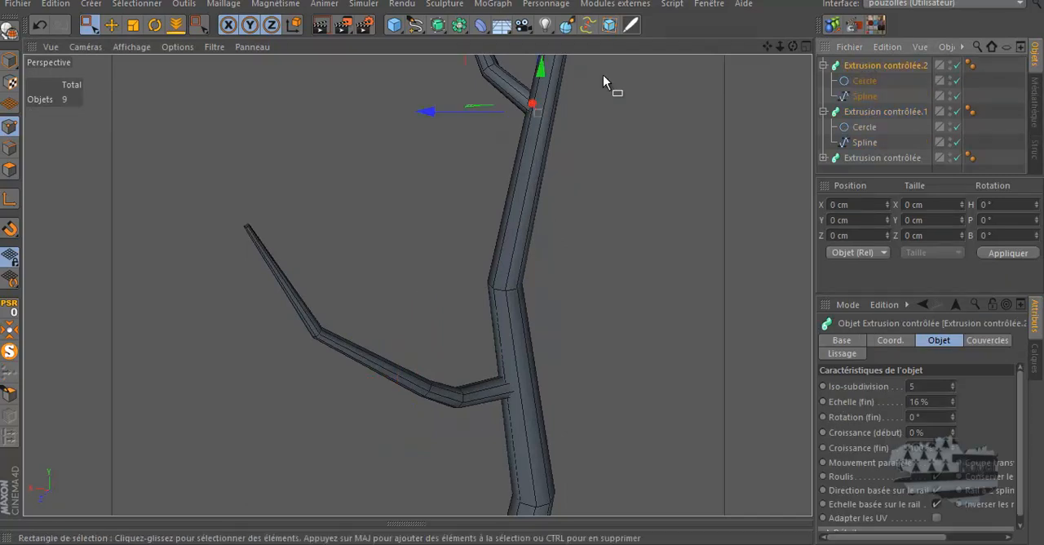
pyautogui.click(823, 112)
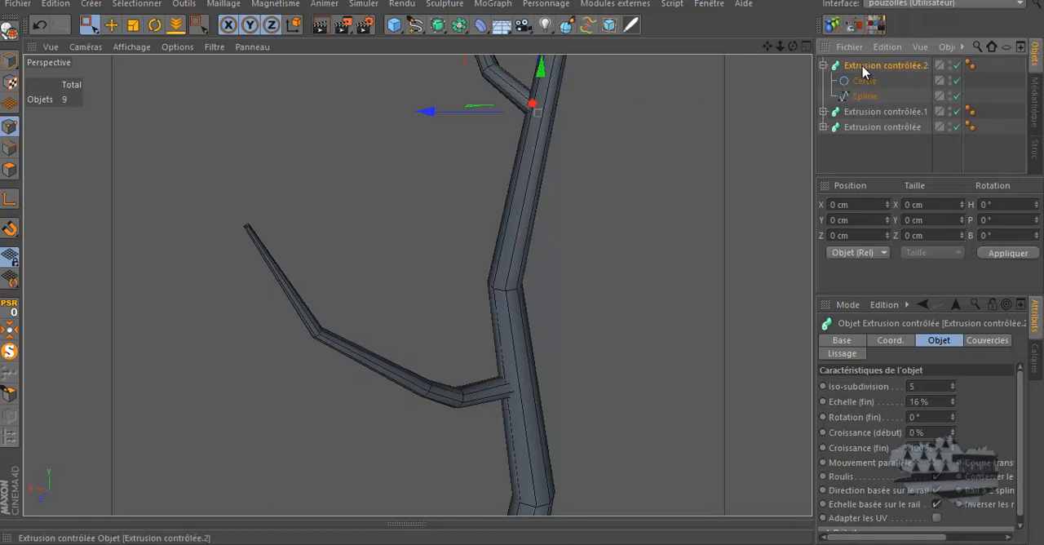
pyautogui.keyDown('ctrl'); pyautogui.moveTo(869, 65); pyautogui.dragTo(863, 67); pyautogui.keyUp('ctrl')
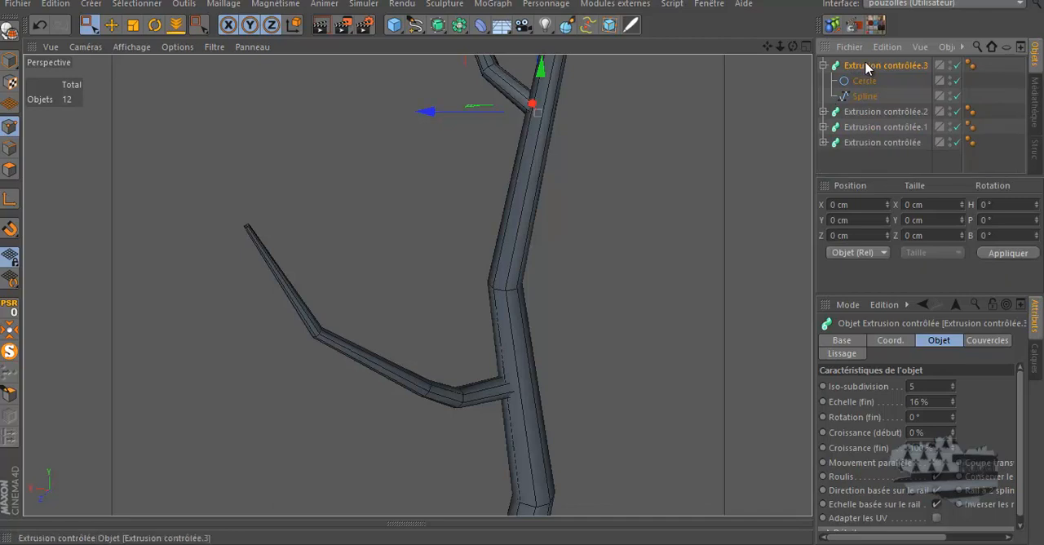
# Move the duplicated branch down onto the lower branch, aligning its base with that branch near the trunk
pyautogui.moveTo(539, 70); pyautogui.dragTo(505, 361)
pyautogui.moveTo(459, 392); pyautogui.dragTo(435, 374)
pyautogui.moveTo(522, 263)
pyautogui.keyDown('alt'); pyautogui.mouseDown()
pyautogui.moveTo(529, 258)
pyautogui.moveTo(522, 262)
pyautogui.mouseUp(); pyautogui.keyUp('alt')
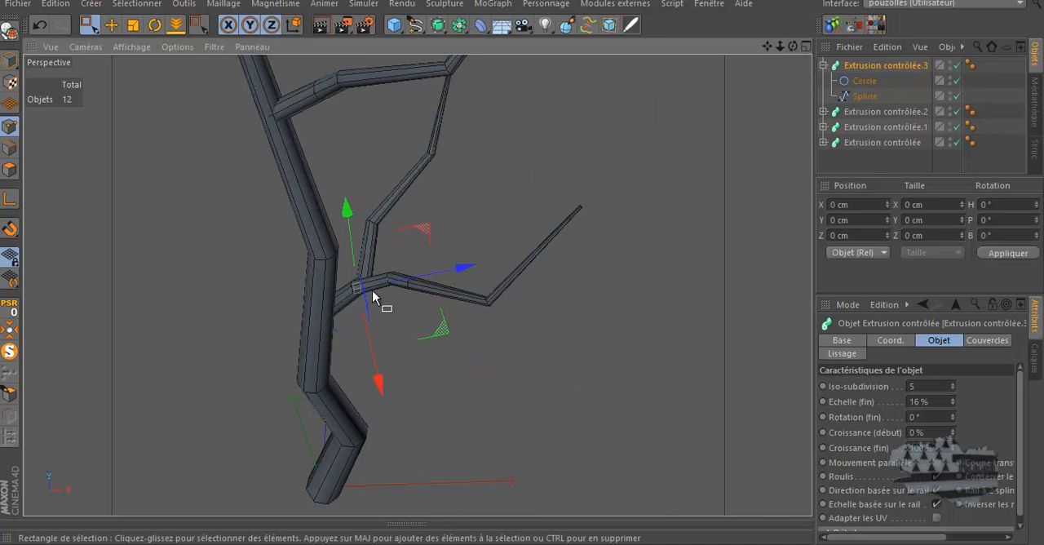
pyautogui.moveTo(353, 251); pyautogui.dragTo(358, 281)
pyautogui.moveTo(377, 367); pyautogui.dragTo(349, 282)
pyautogui.scroll(3, 353, 291)
pyautogui.scroll(2, 352, 291)
pyautogui.moveTo(368, 245)
pyautogui.mouseDown()
pyautogui.moveTo(369, 258)
pyautogui.moveTo(367, 243)
pyautogui.mouseUp()
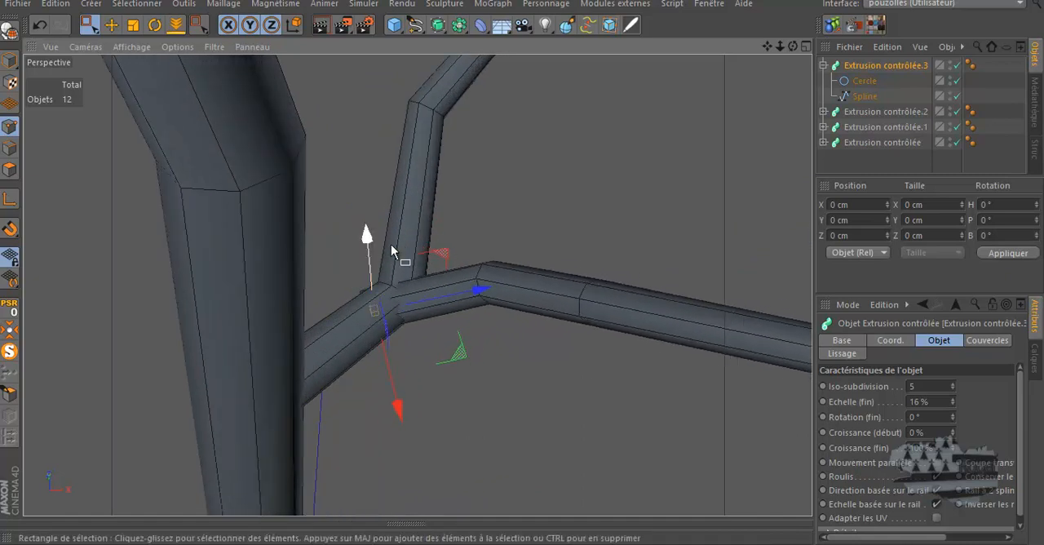
# Set the duplicated branch's circle radius to 6 cm and fine-tune the branch's position so its base sits inside the lower branch
pyautogui.click(863, 81)
pyautogui.click(957, 403)
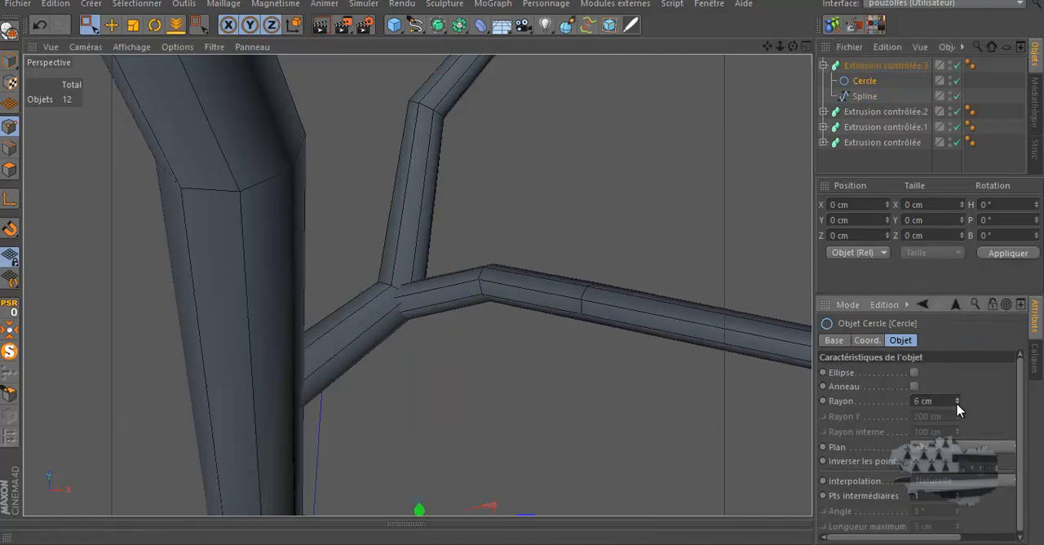
pyautogui.moveTo(793, 47); pyautogui.dragTo(588, 214)
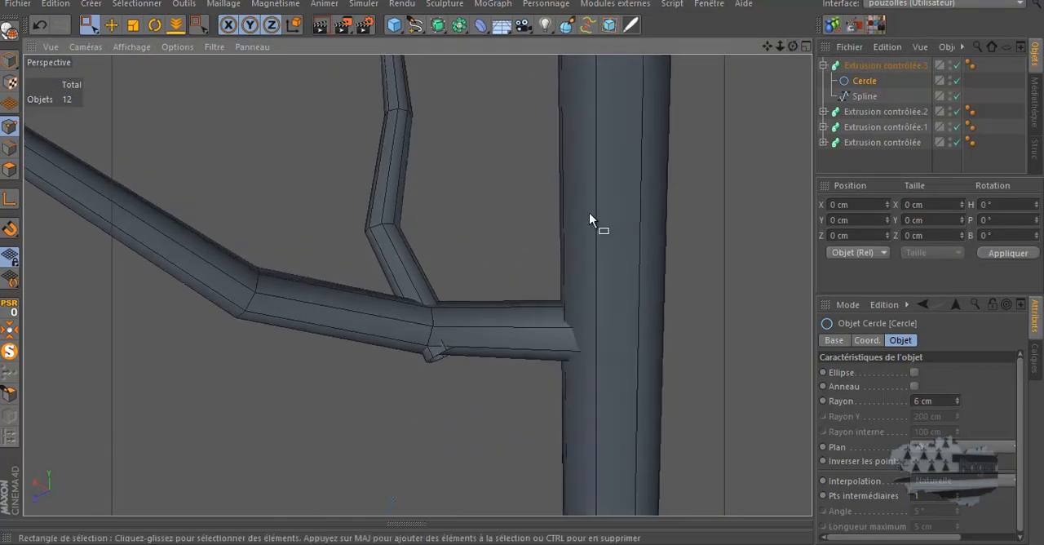
pyautogui.click(868, 65)
pyautogui.moveTo(421, 304); pyautogui.dragTo(415, 298)
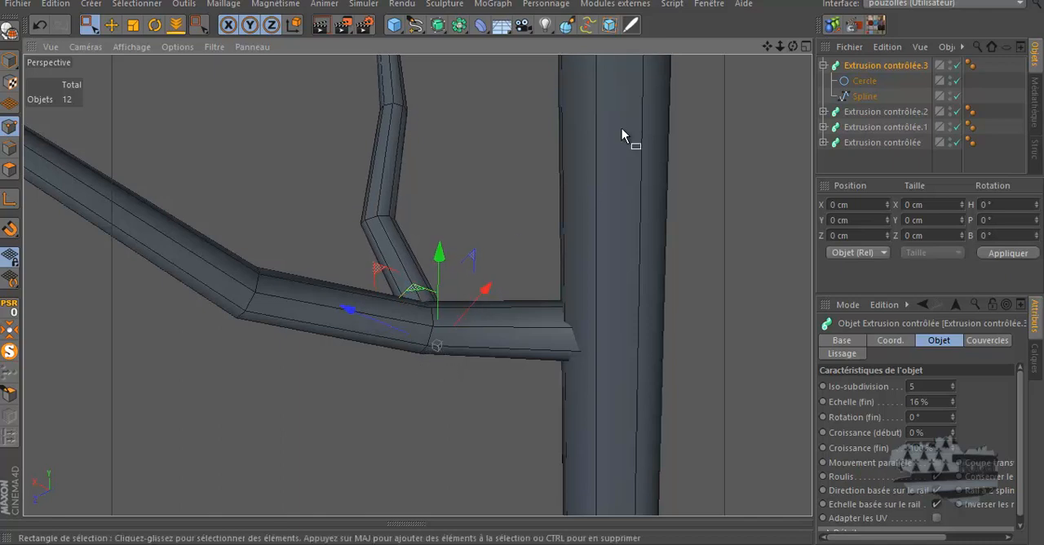
pyautogui.moveTo(792, 47); pyautogui.dragTo(756, 75)
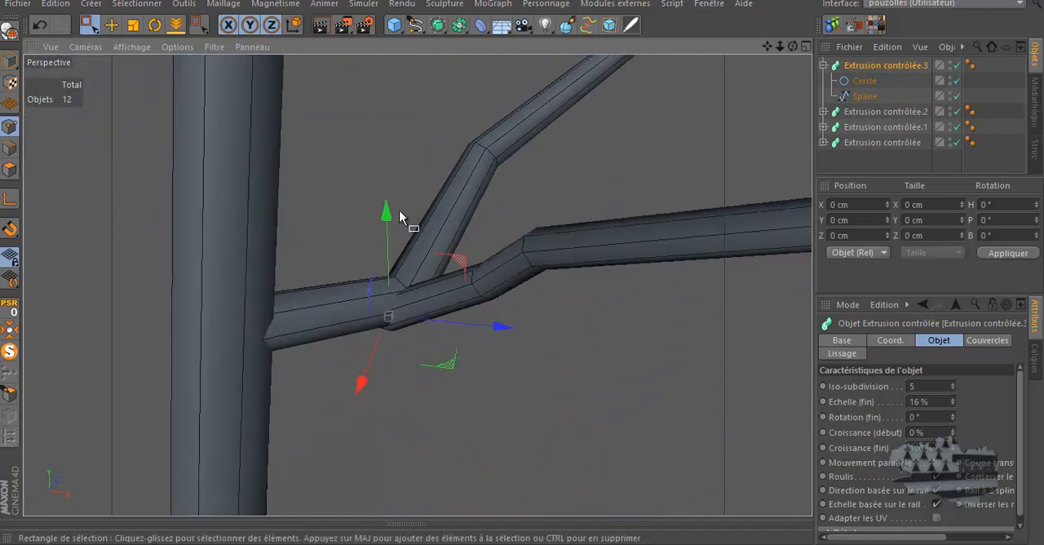
pyautogui.moveTo(384, 213); pyautogui.dragTo(388, 211)
# Examine how the new twig joins the lower branch and how the whole tree looks from different distances and angles
pyautogui.scroll(-5, 344, 269)
pyautogui.moveTo(793, 48); pyautogui.dragTo(408, 475)
pyautogui.scroll(5, 400, 402)
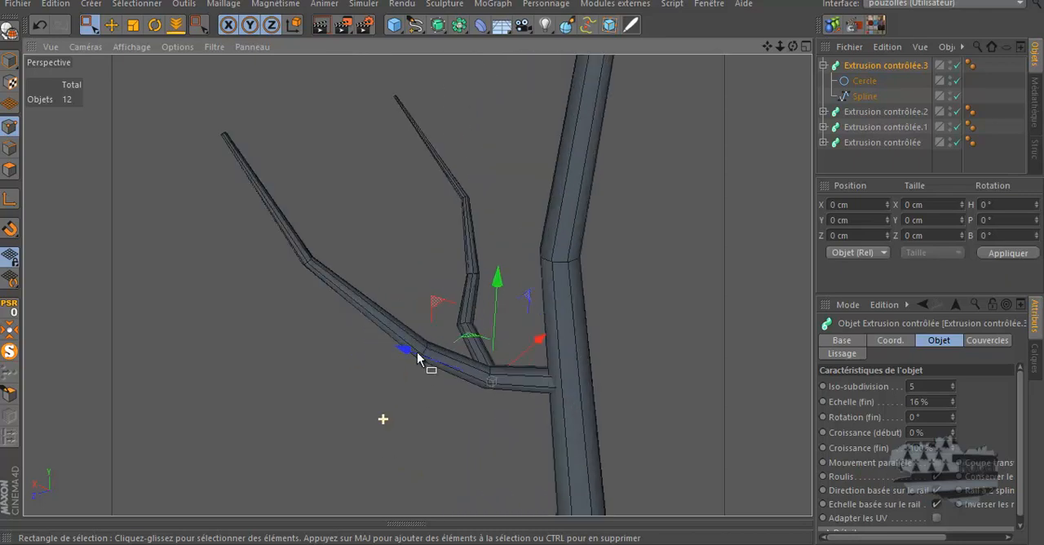
pyautogui.scroll(-3, 403, 248)
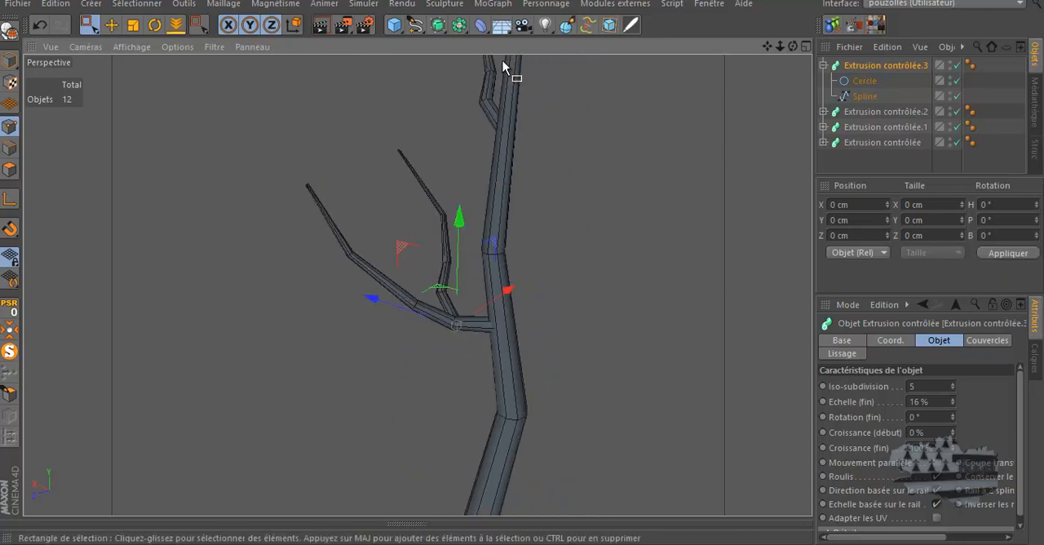
pyautogui.scroll(-2, 396, 241)
pyautogui.scroll(3, 424, 278)
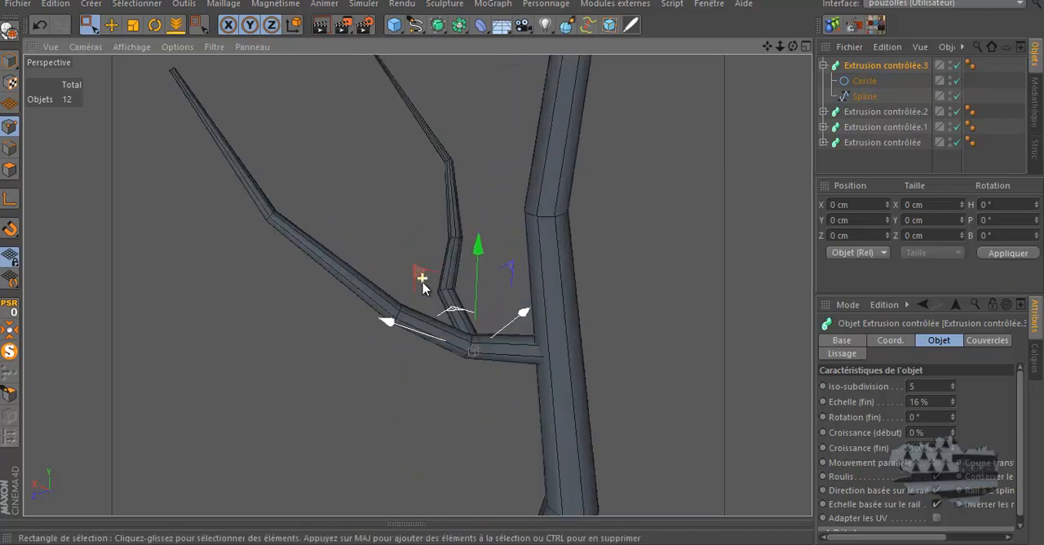
pyautogui.scroll(-1, 388, 336)
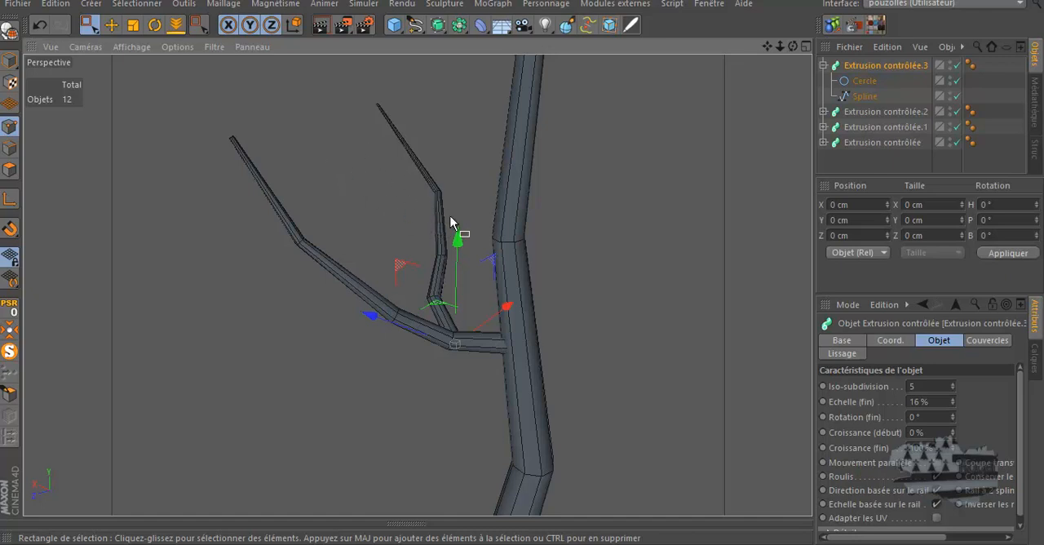
pyautogui.scroll(-1, 321, 191)
pyautogui.scroll(-4, 322, 191)
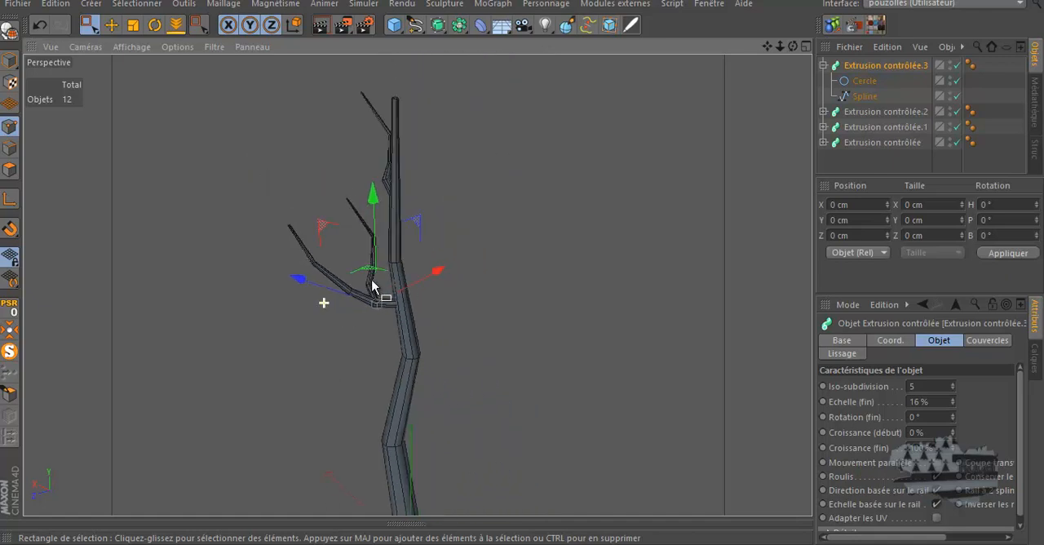
pyautogui.moveTo(793, 47); pyautogui.dragTo(522, 273)
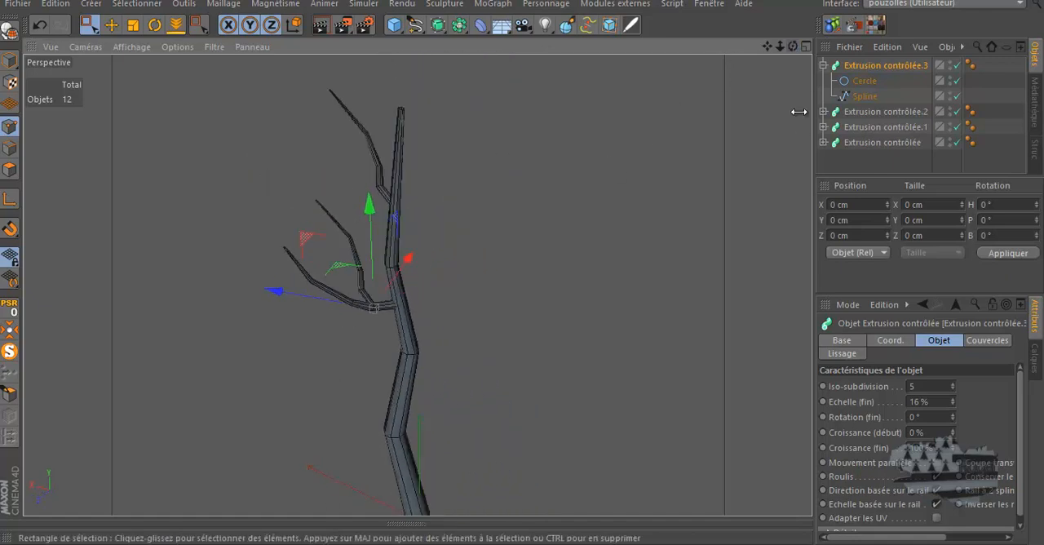
pyautogui.click(863, 69)
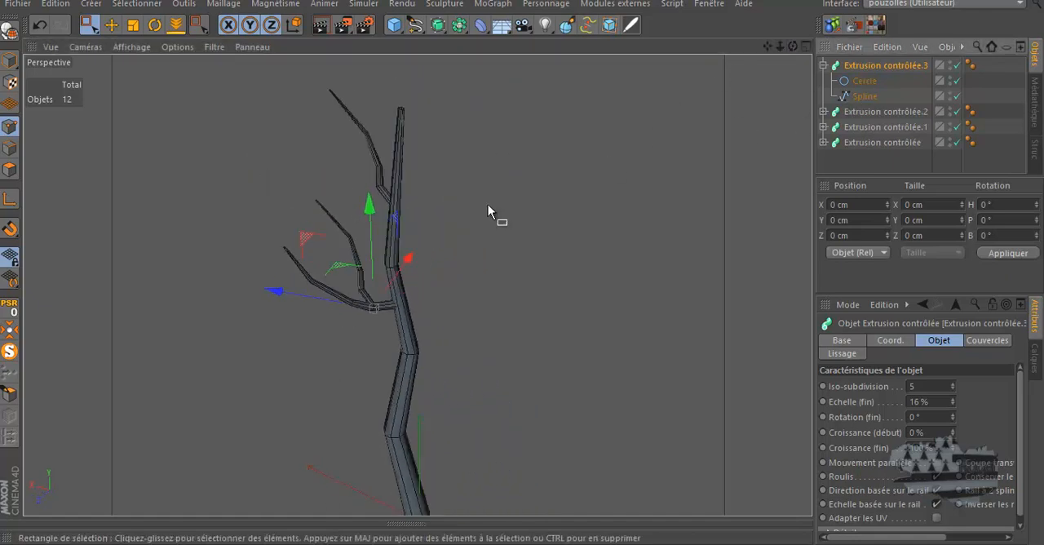
pyautogui.scroll(-1, 365, 257)
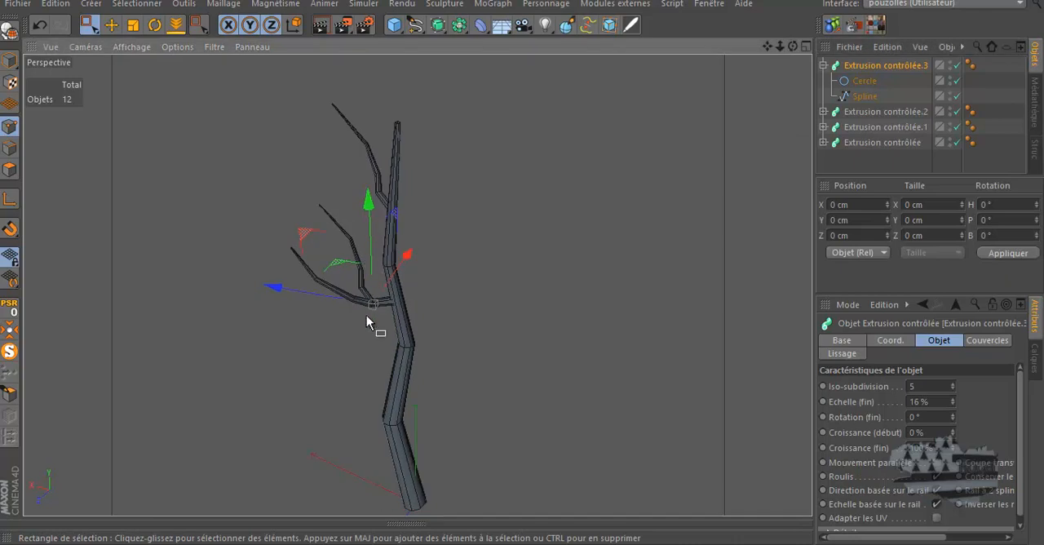
pyautogui.scroll(2, 367, 315)
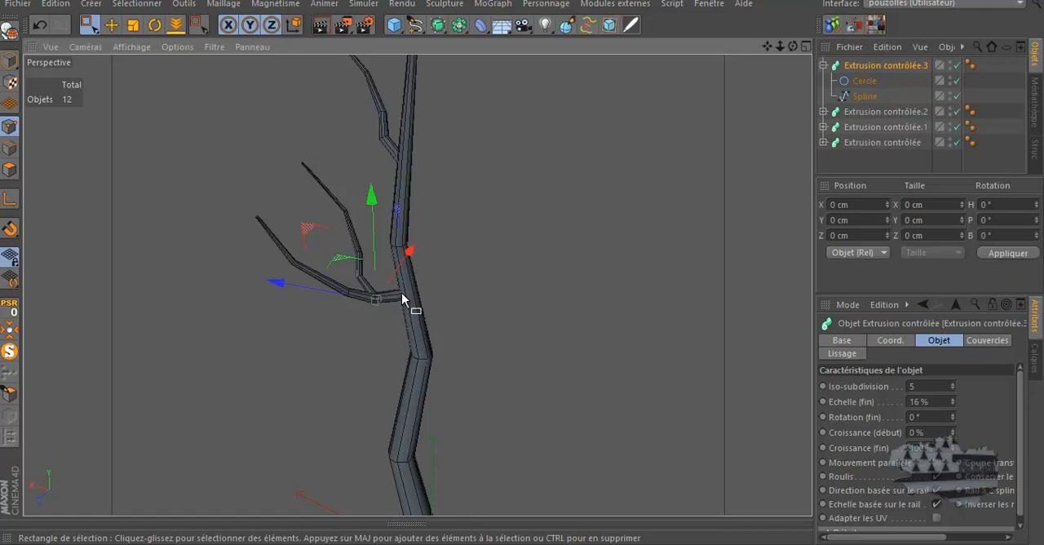
pyautogui.scroll(-2, 344, 232)
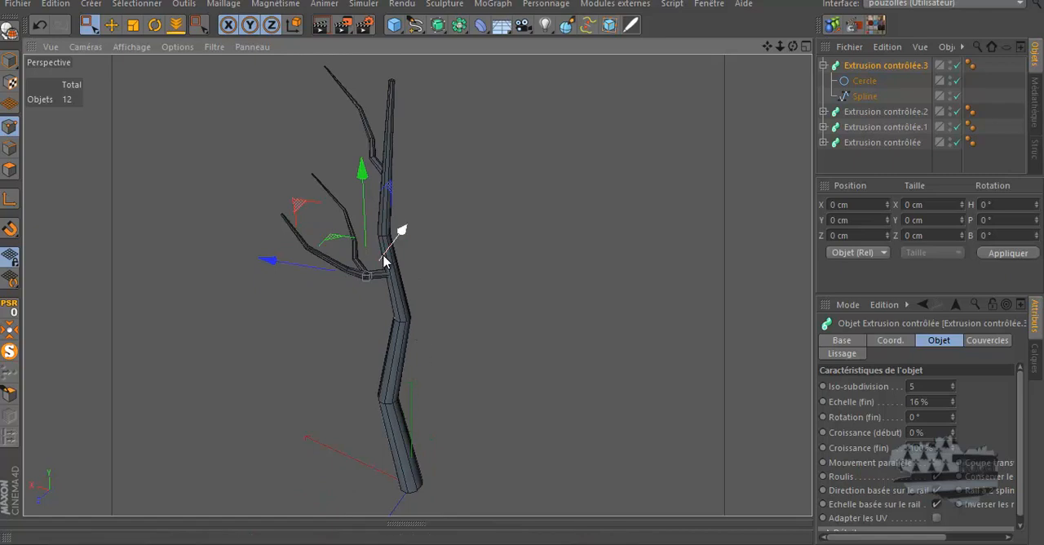
# Move the second and third bend points of the new twig's Spline outward, away from the trunk
pyautogui.scroll(4, 294, 132)
pyautogui.moveTo(792, 46); pyautogui.dragTo(524, 266)
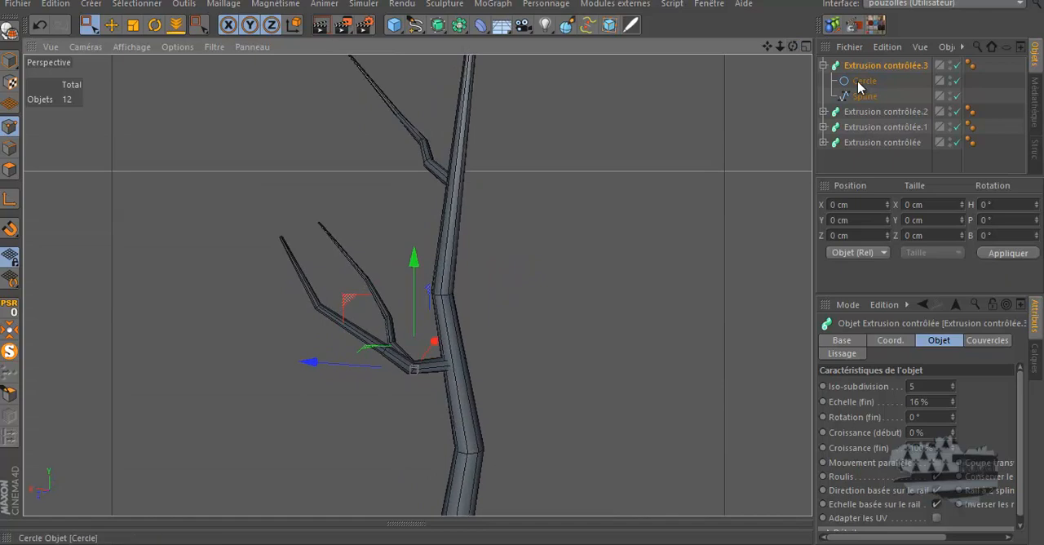
pyautogui.click(864, 96)
pyautogui.moveTo(409, 297); pyautogui.dragTo(320, 329)
pyautogui.moveTo(372, 274); pyautogui.dragTo(335, 294)
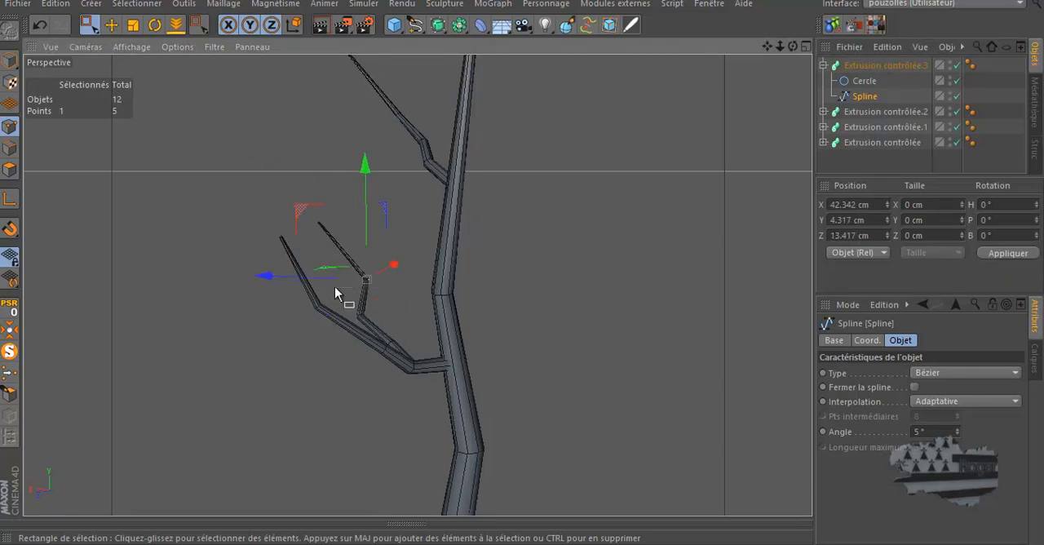
pyautogui.moveTo(269, 276)
pyautogui.mouseDown()
pyautogui.moveTo(282, 284)
pyautogui.moveTo(269, 287)
pyautogui.mouseUp()
# Try the twig Spline's tip point at about X 20, Y 80 and Z 57 cm, and delete that point to shorten the twig
pyautogui.moveTo(336, 210); pyautogui.dragTo(224, 231)
pyautogui.moveTo(791, 47); pyautogui.dragTo(689, 58)
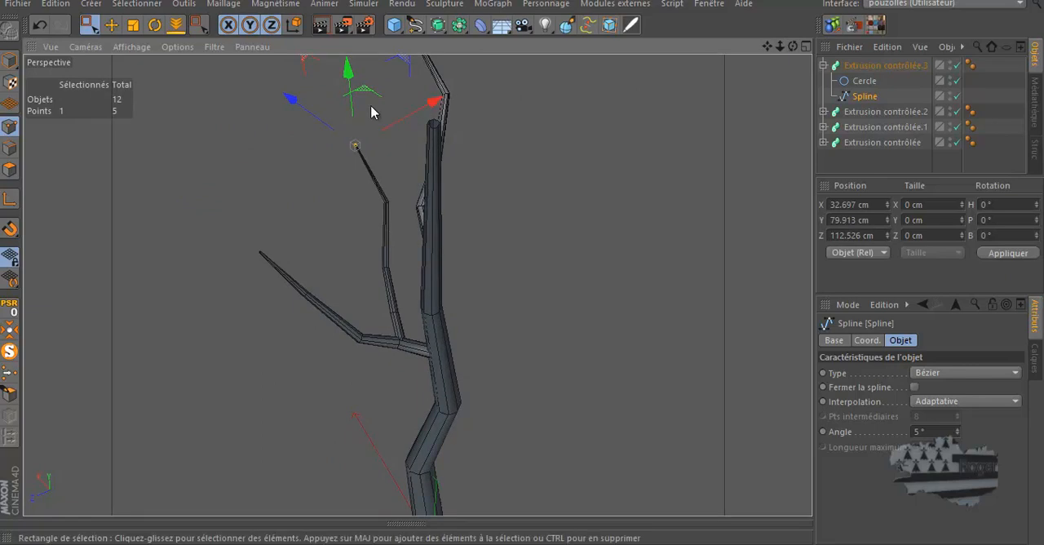
pyautogui.moveTo(291, 99); pyautogui.dragTo(323, 135)
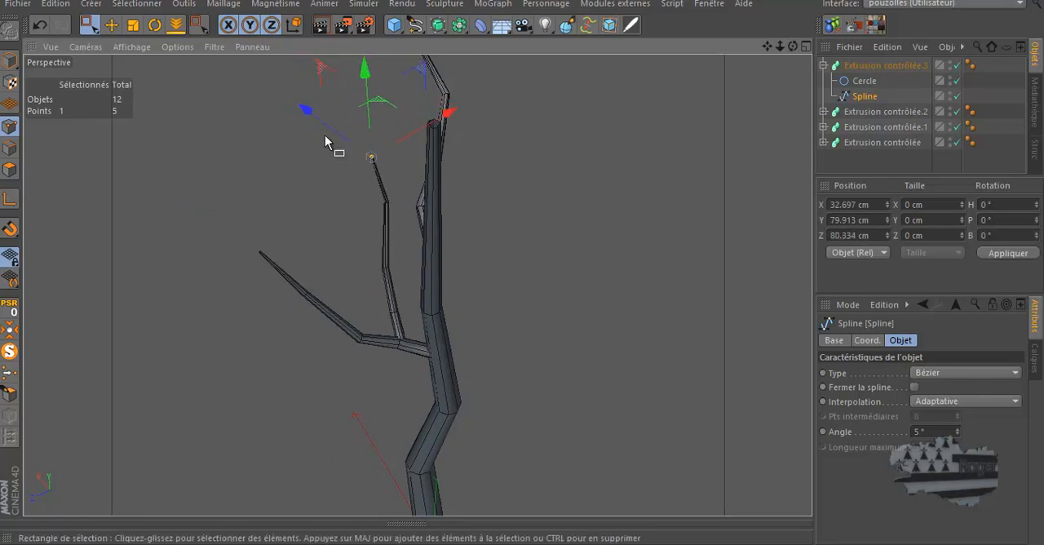
pyautogui.moveTo(382, 106); pyautogui.dragTo(387, 119)
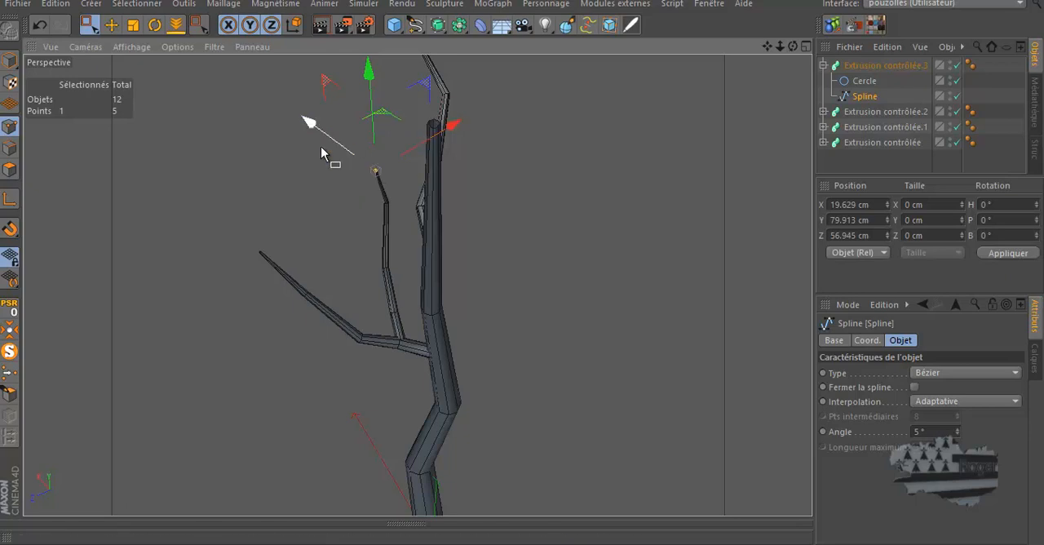
pyautogui.click(279, 175)
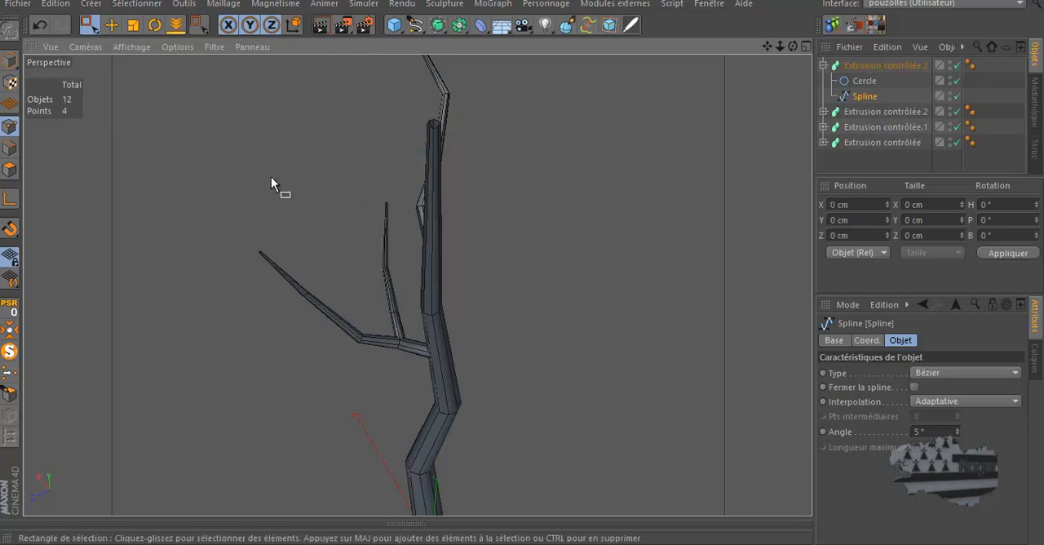
pyautogui.scroll(8, 387, 216)
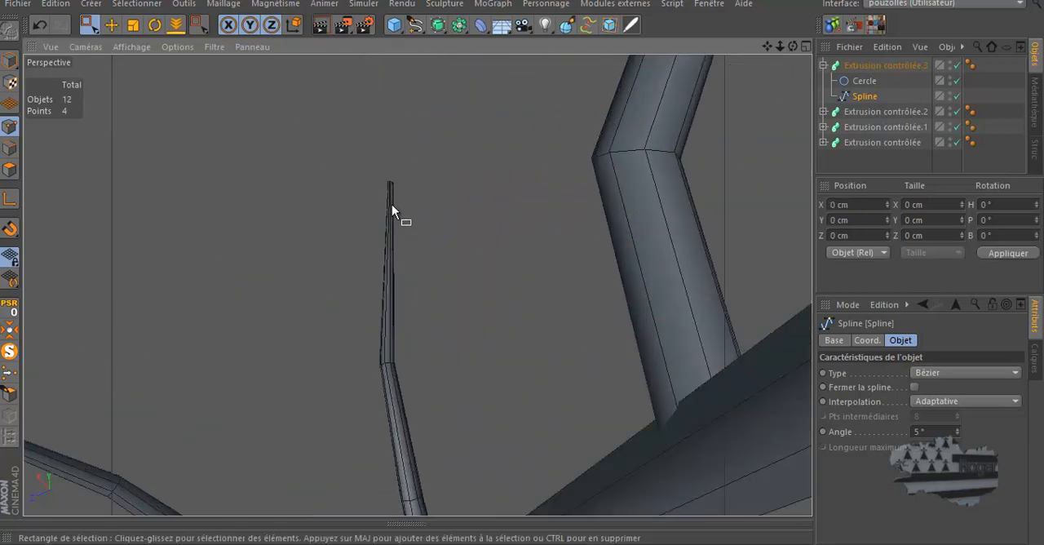
pyautogui.scroll(-6, 404, 157)
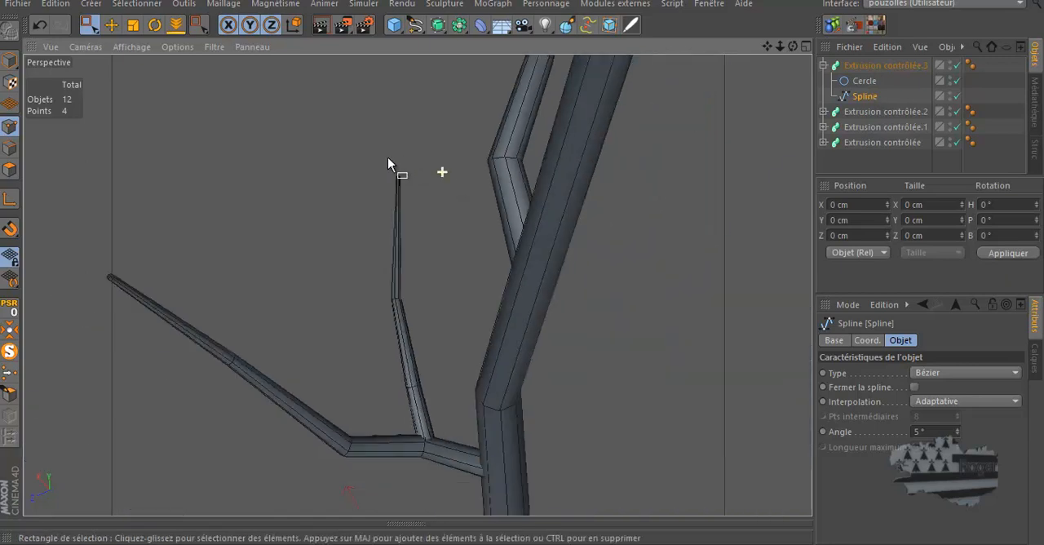
pyautogui.moveTo(791, 47); pyautogui.dragTo(529, 266)
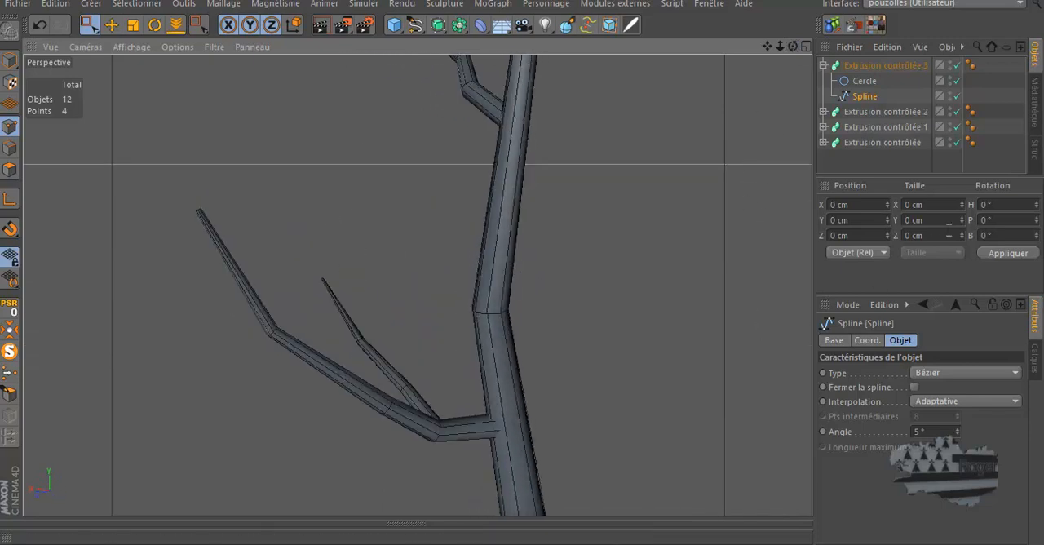
# Select the upper branch's sweep object, Extrusion contrôlée.2, and collapse its hierarchy and the twig's in the object list
pyautogui.click(876, 65)
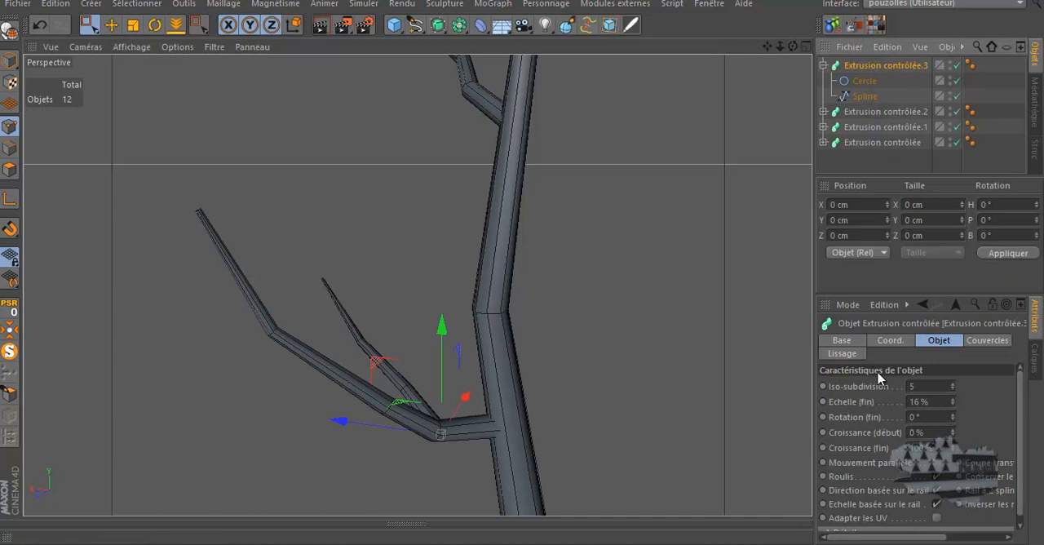
pyautogui.click(869, 114)
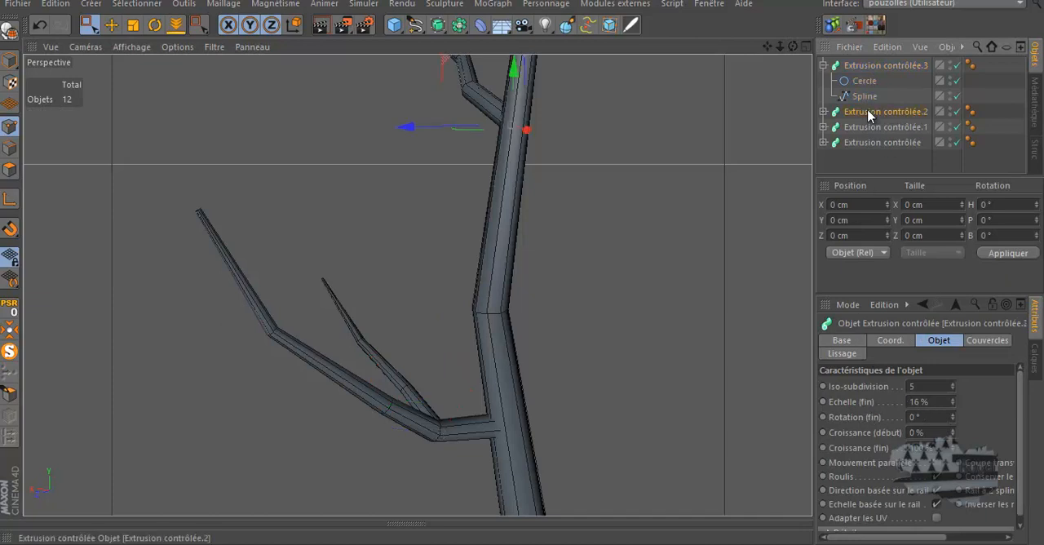
pyautogui.click(823, 112)
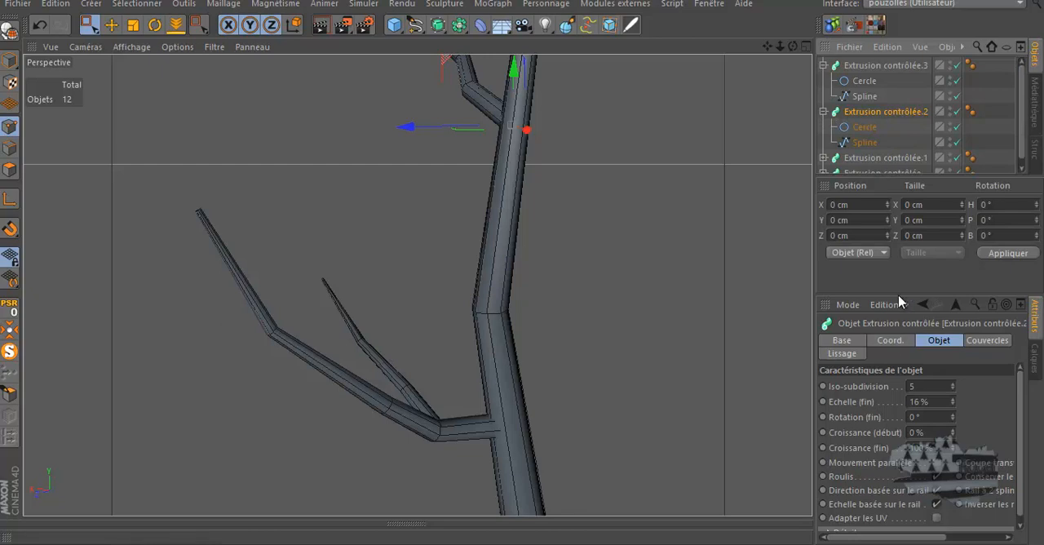
pyautogui.click(824, 112)
pyautogui.click(822, 65)
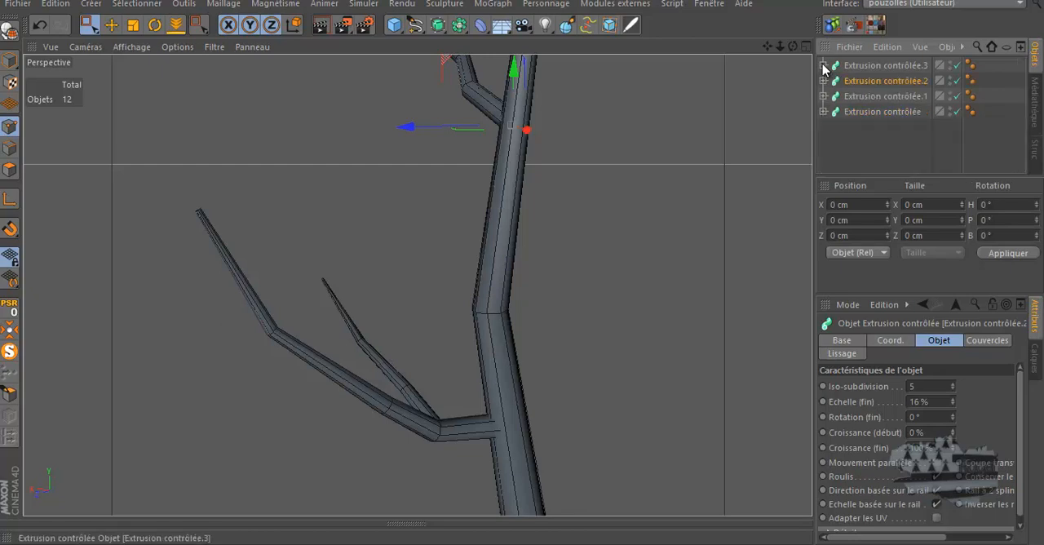
# Examine the whole tree from several angles and distances to judge how the branches and twig are distributed around the trunk
pyautogui.scroll(-1, 348, 261)
pyautogui.scroll(-4, 348, 261)
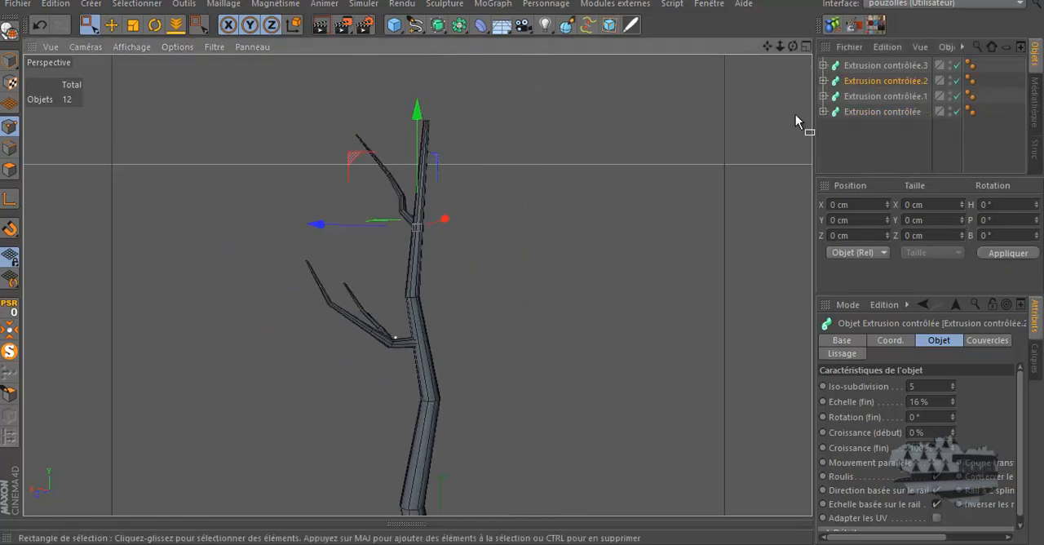
pyautogui.moveTo(793, 47); pyautogui.dragTo(525, 262)
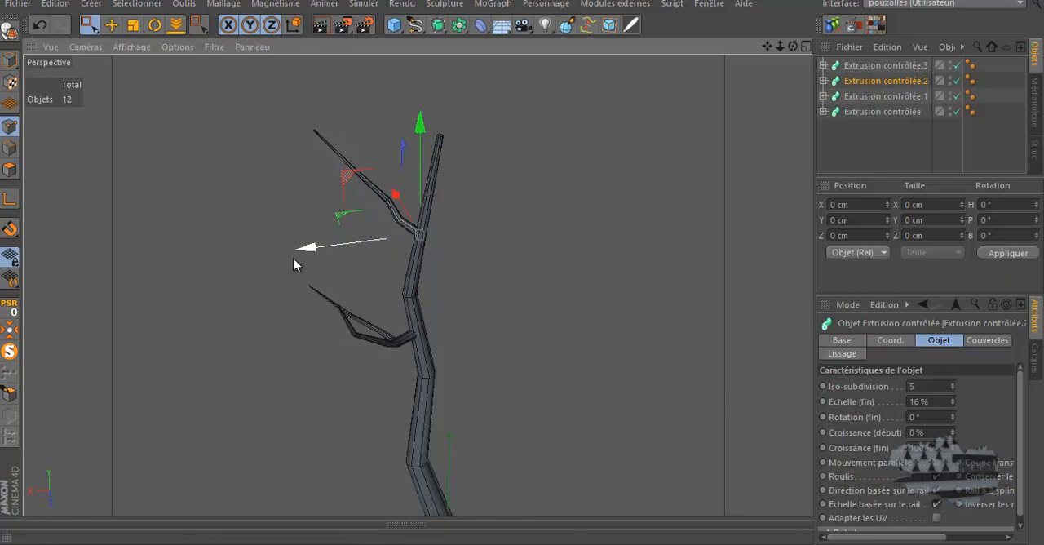
pyautogui.moveTo(293, 263); pyautogui.dragTo(484, 202)
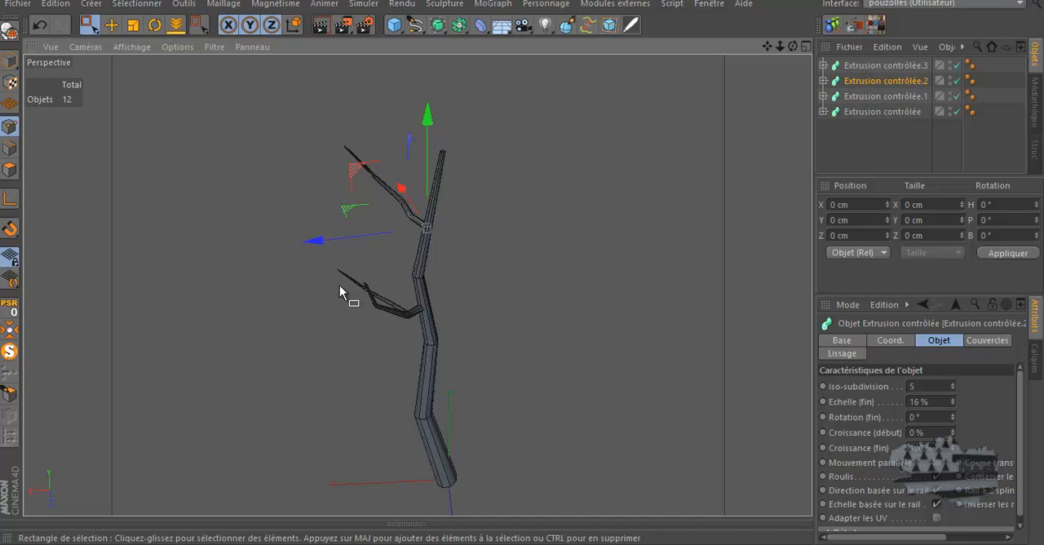
pyautogui.scroll(2, 339, 288)
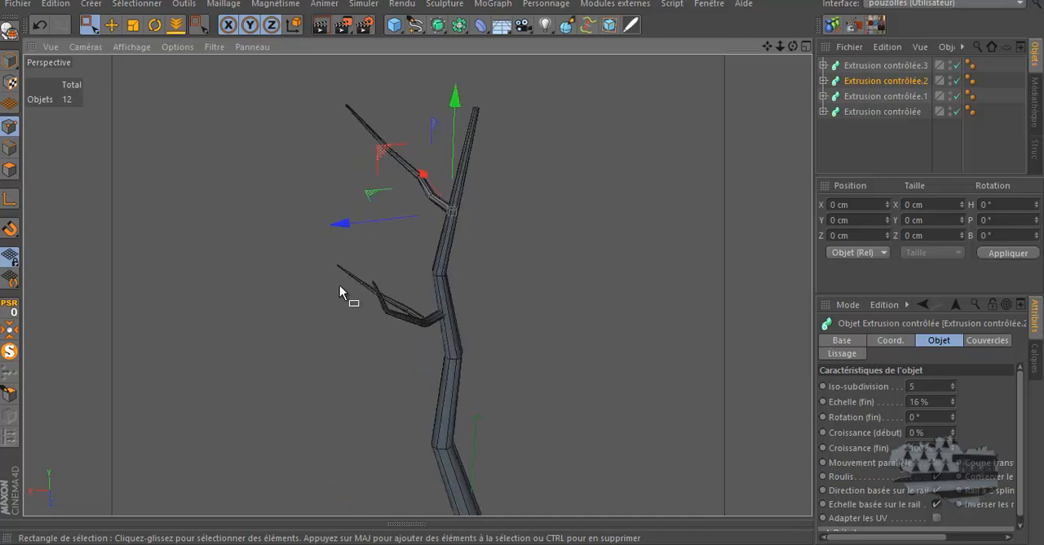
pyautogui.scroll(-2, 339, 287)
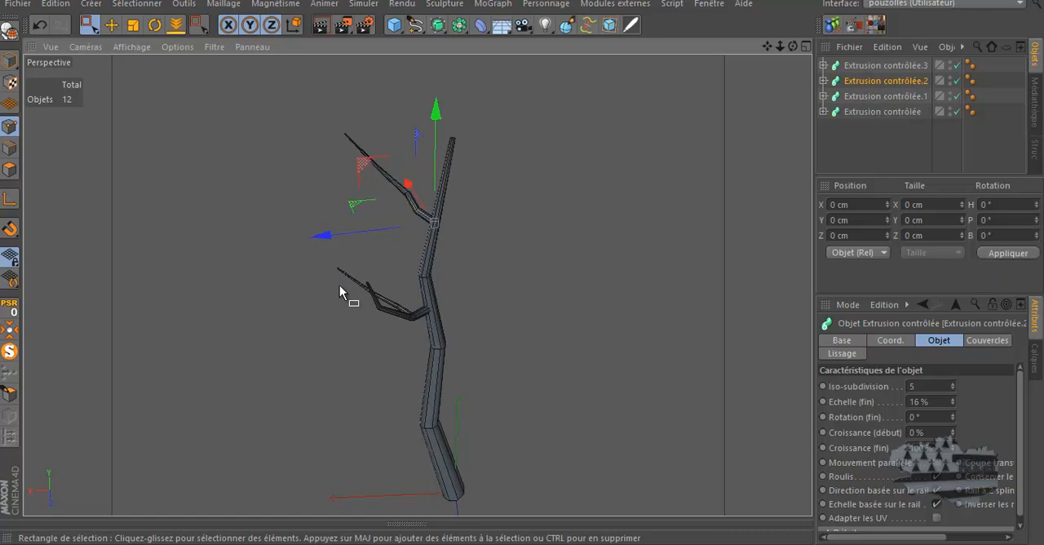